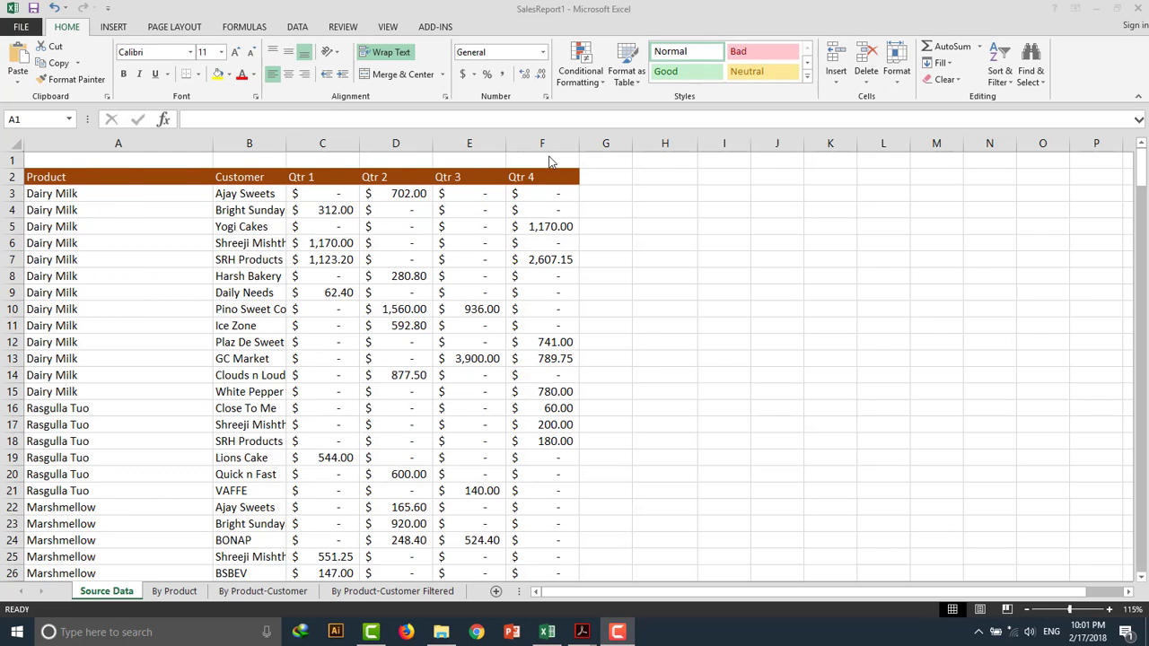
Insert blank rows above the table's header row.
click(9, 161)
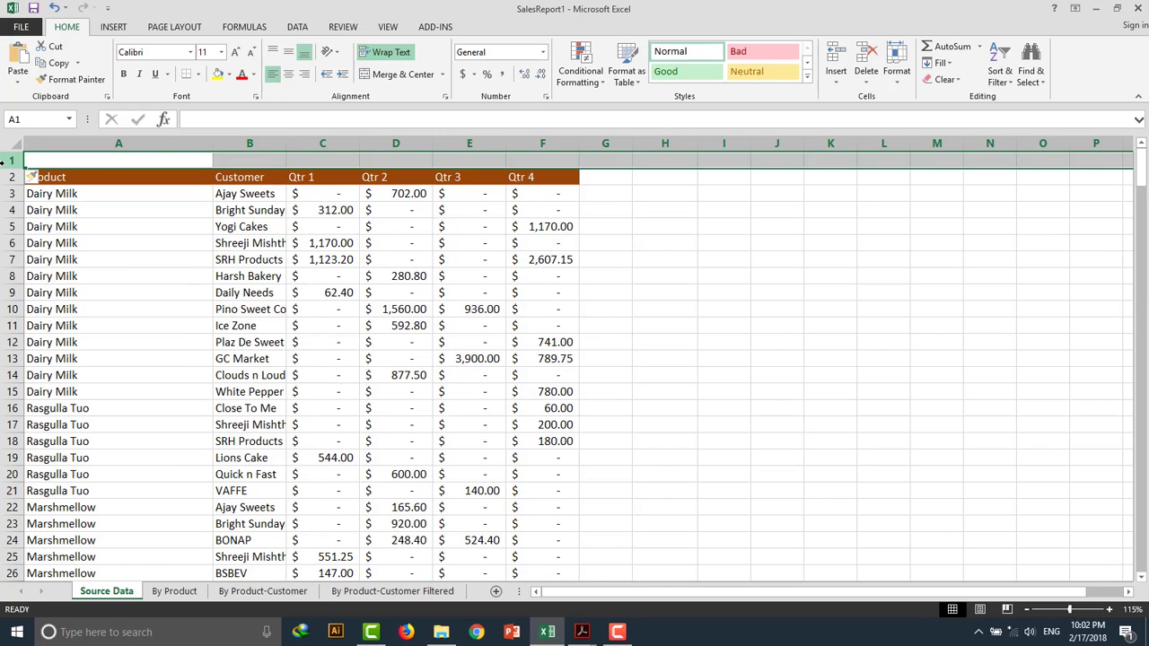
click(835, 58)
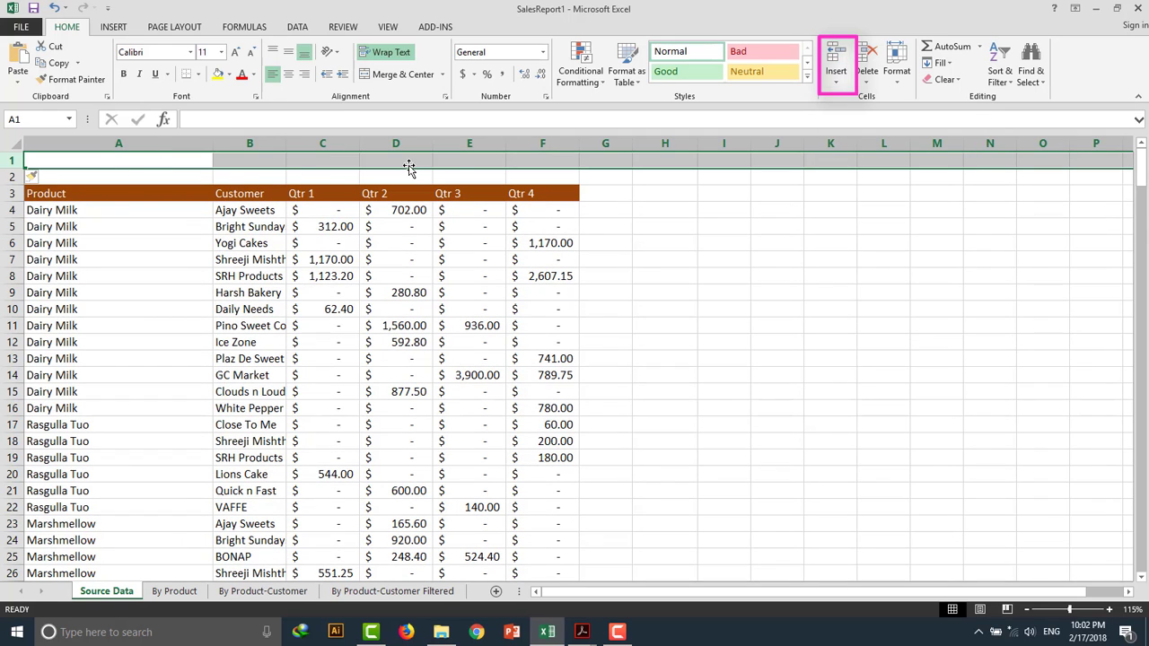
click(398, 254)
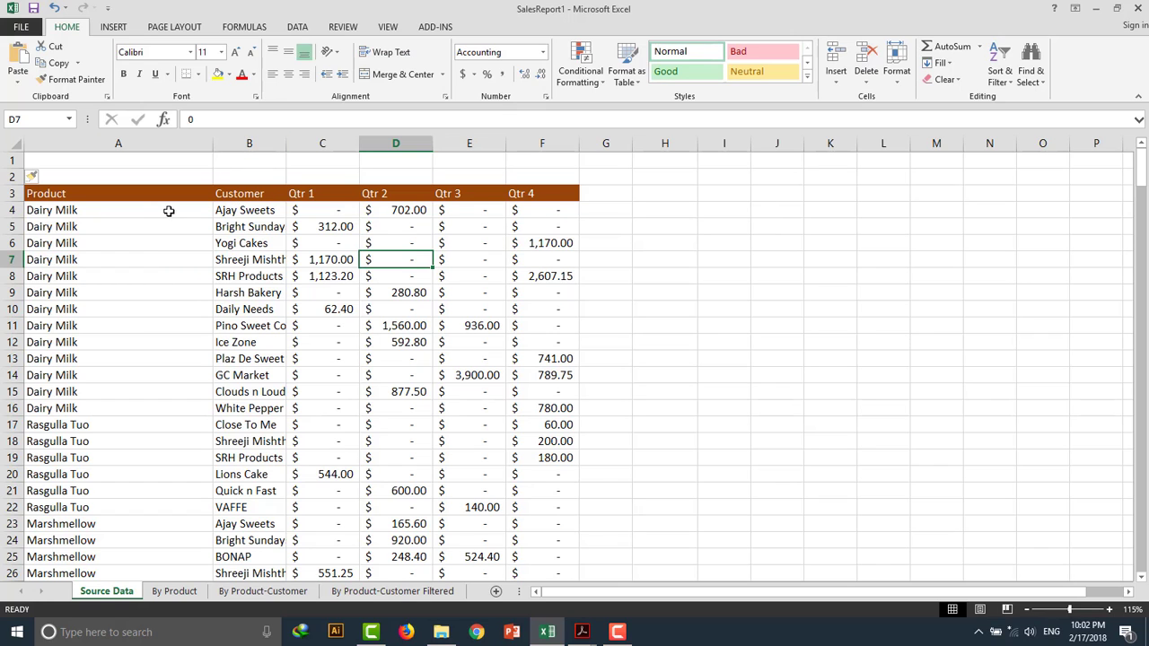
Insert a blank column before the Customer column and another before the Qtr 1 column.
click(249, 144)
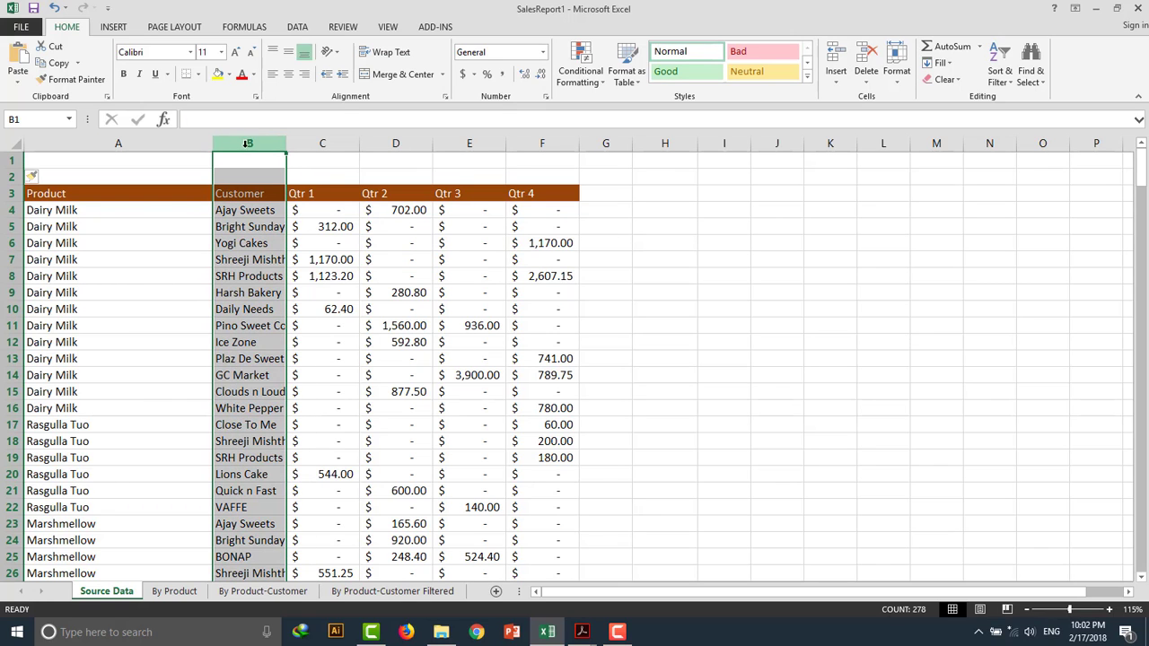
click(833, 59)
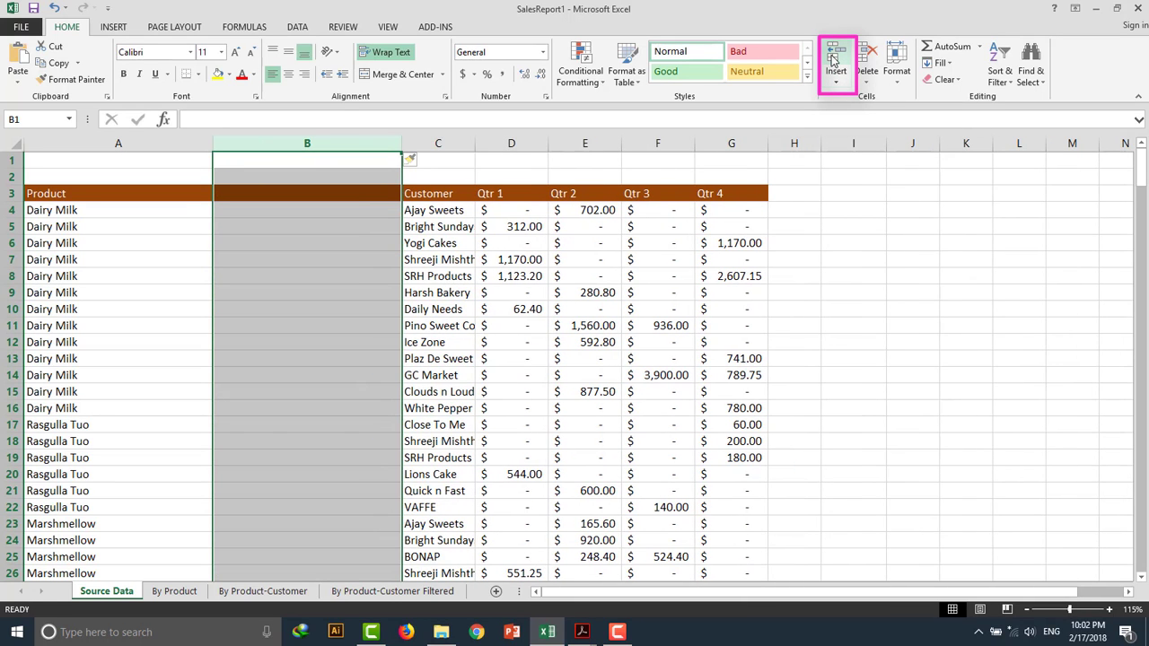
click(509, 142)
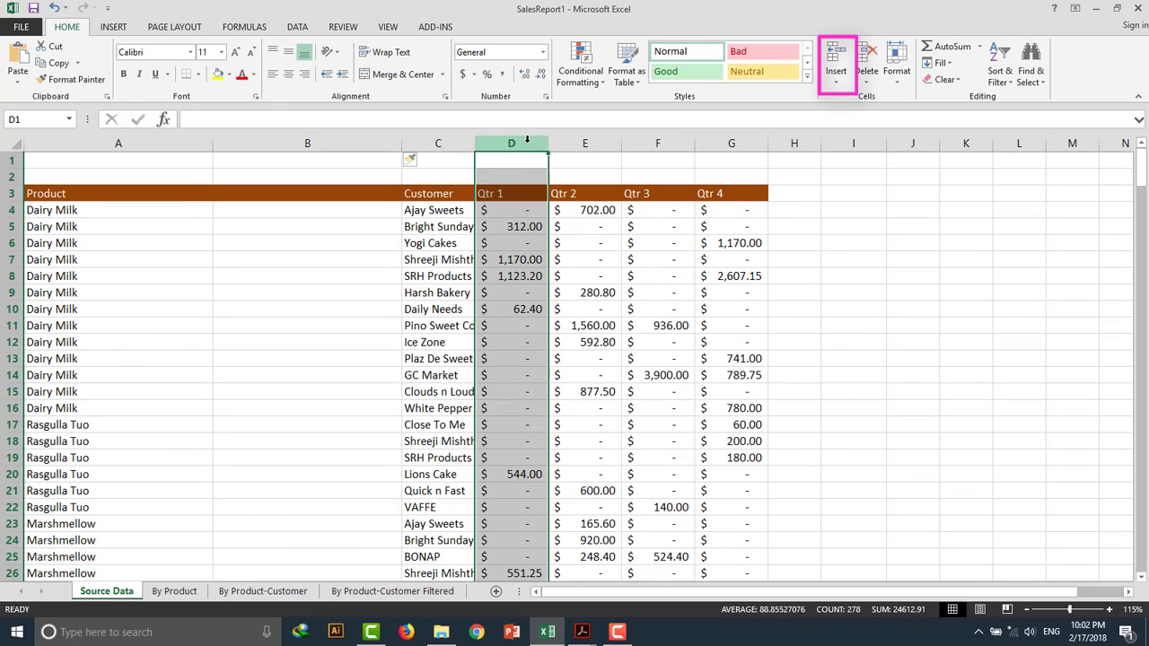
click(841, 57)
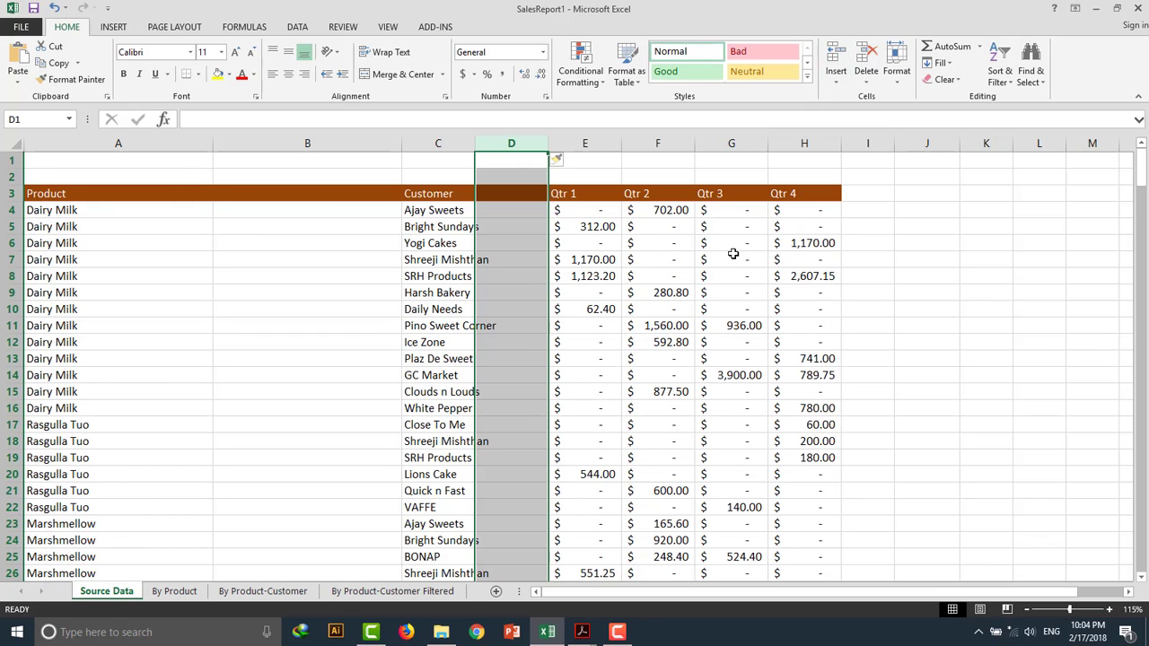
Delete the two inserted blank columns so the data columns sit together again.
click(308, 141)
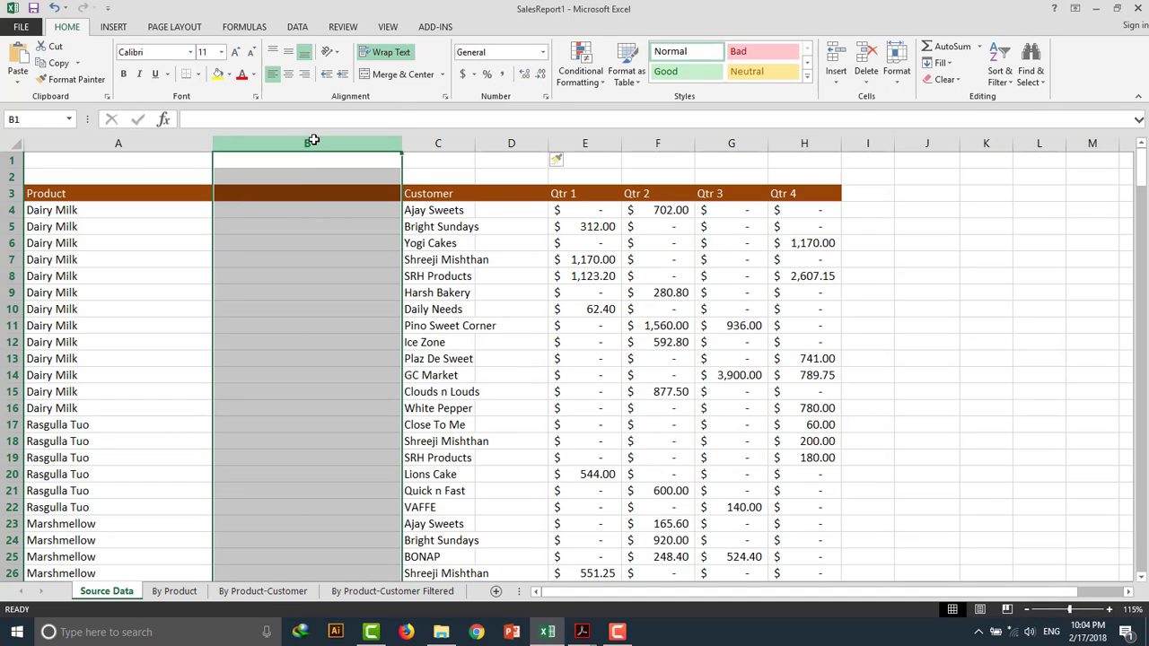
click(866, 55)
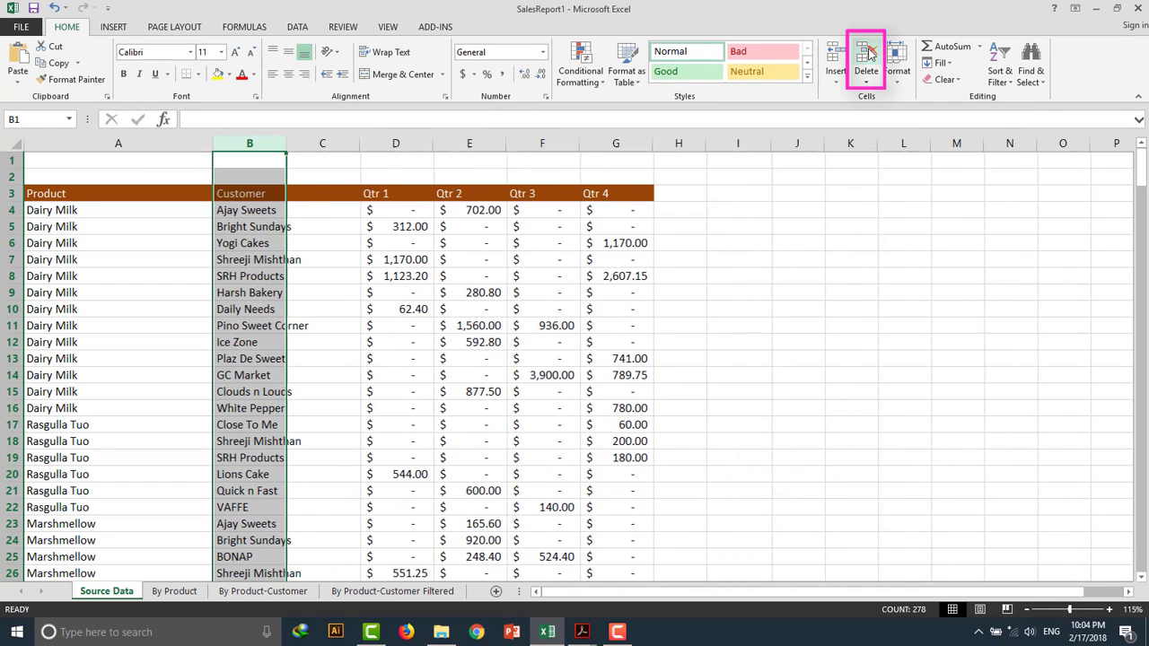
click(315, 142)
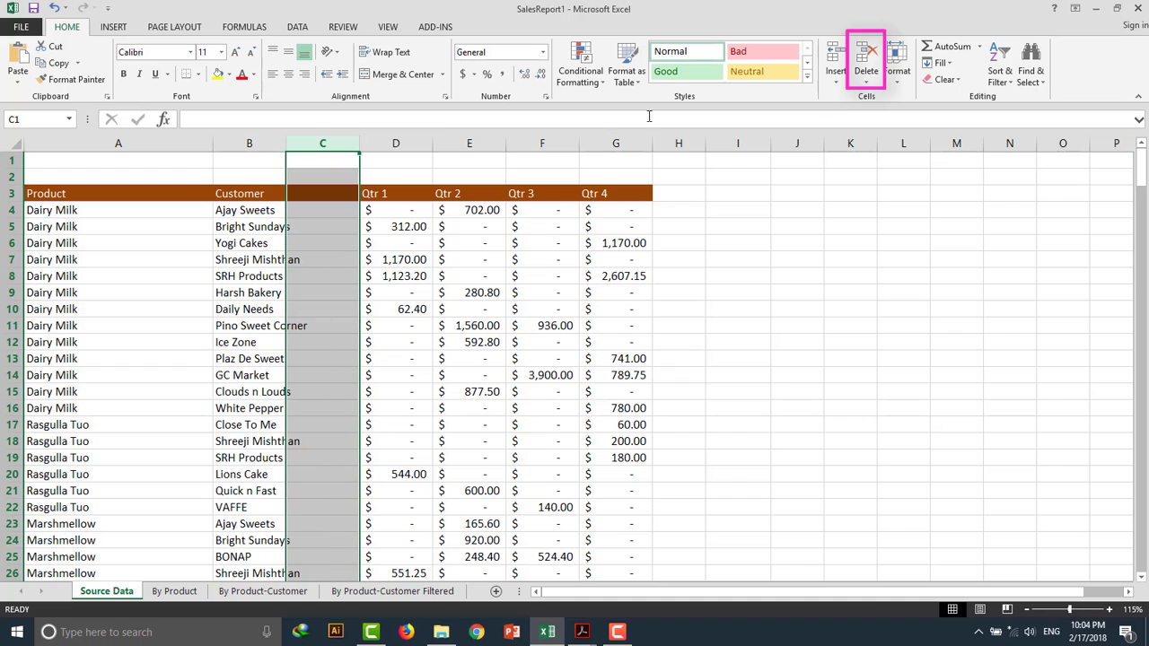
click(867, 58)
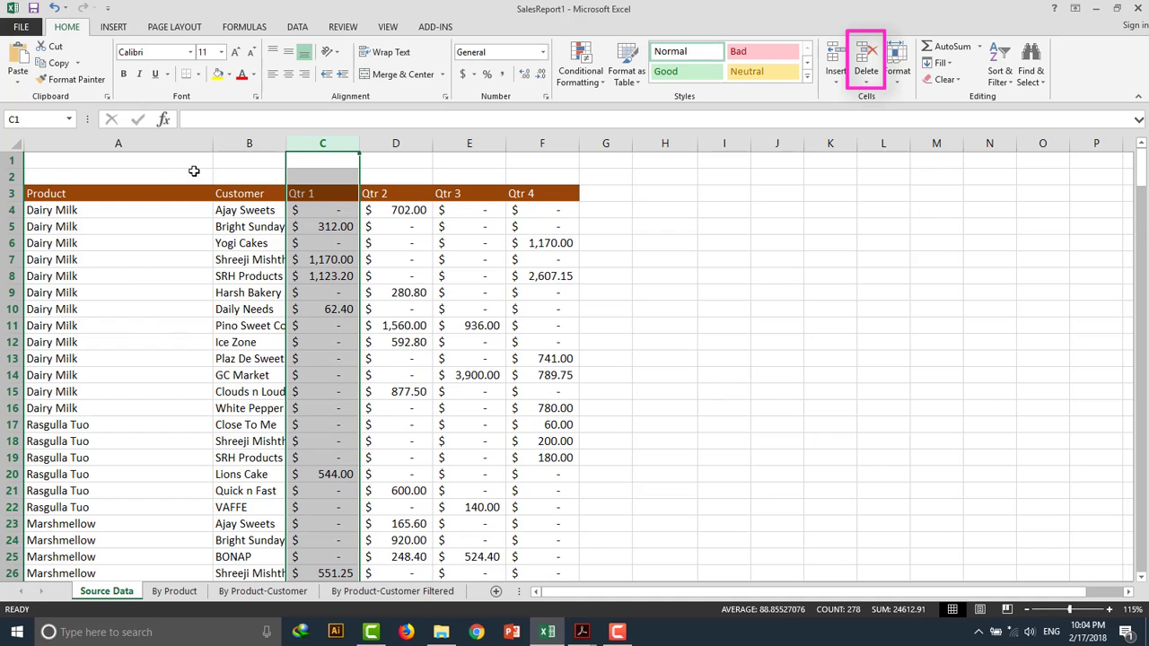
Delete the blank rows above the header row.
drag(7, 159, 10, 175)
click(858, 57)
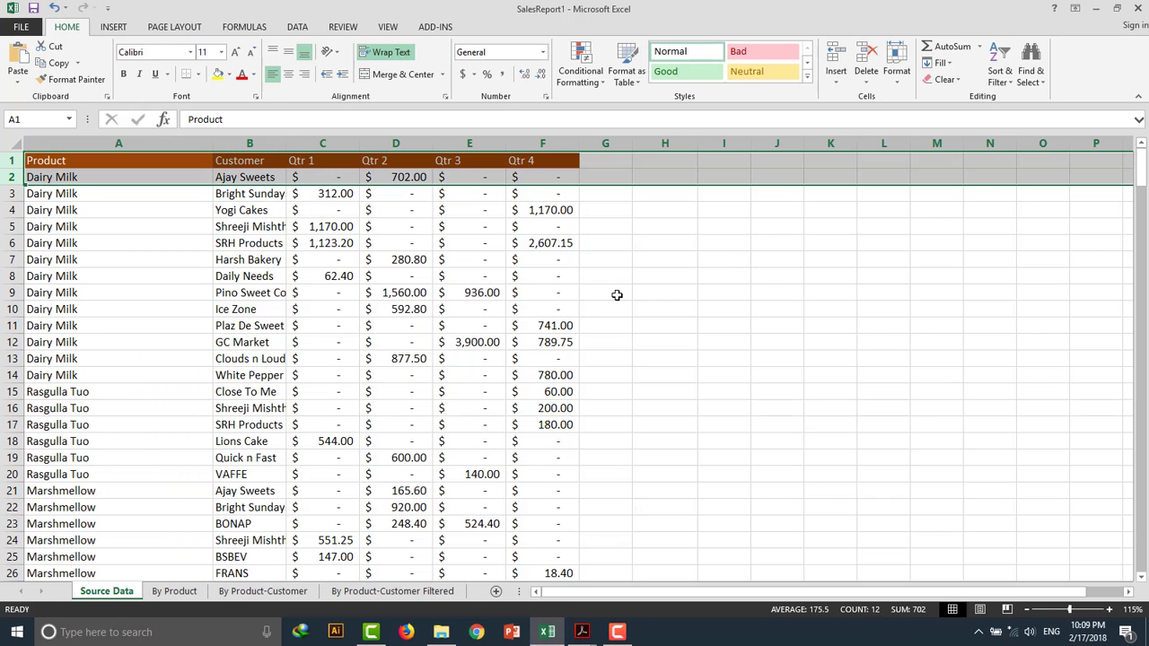
click(723, 227)
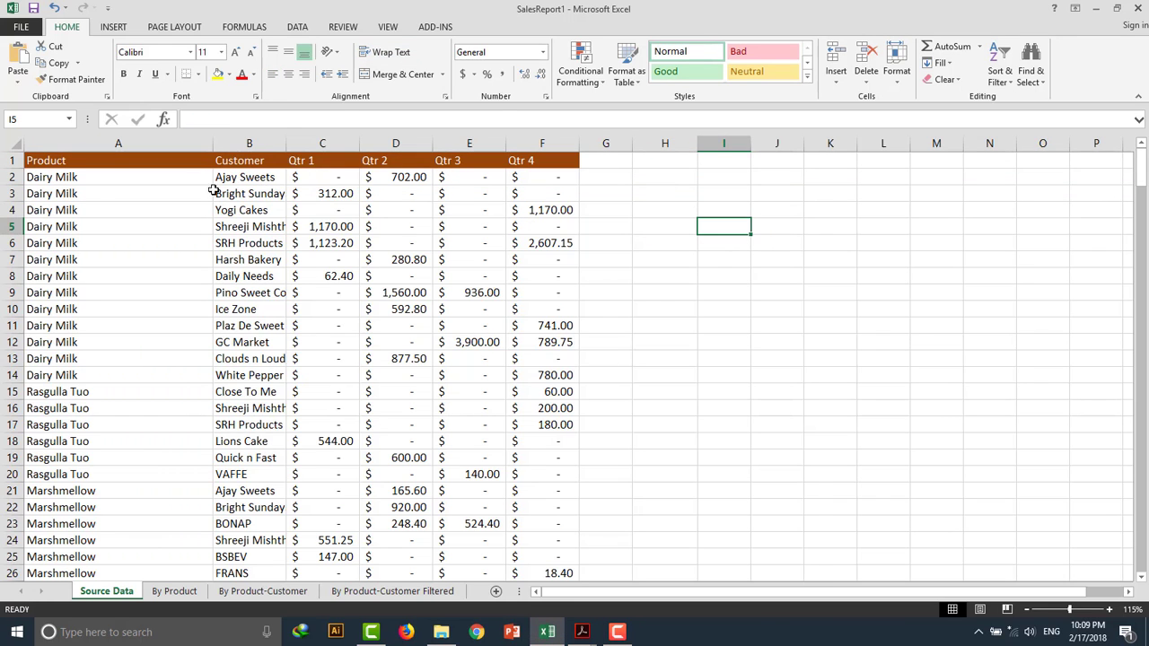
scroll(328, 296, down, 5)
scroll(329, 295, up, 5)
scroll(429, 338, down, 6)
scroll(429, 339, up, 6)
Insert a blank row above the header row and select cell A1.
click(11, 160)
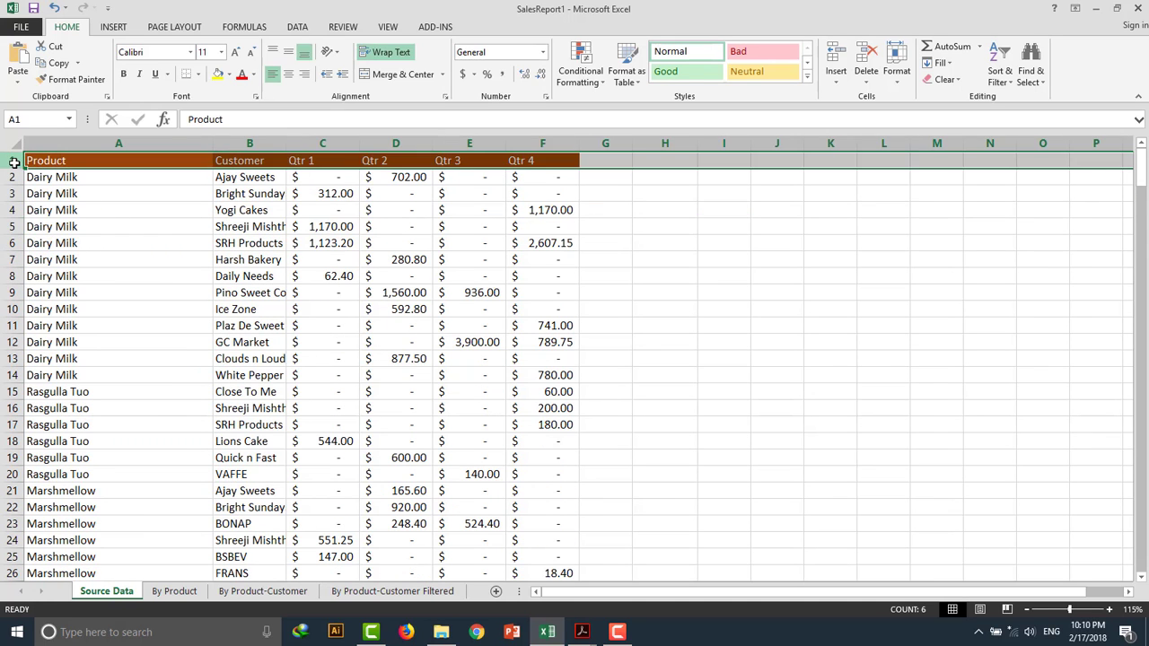
click(840, 54)
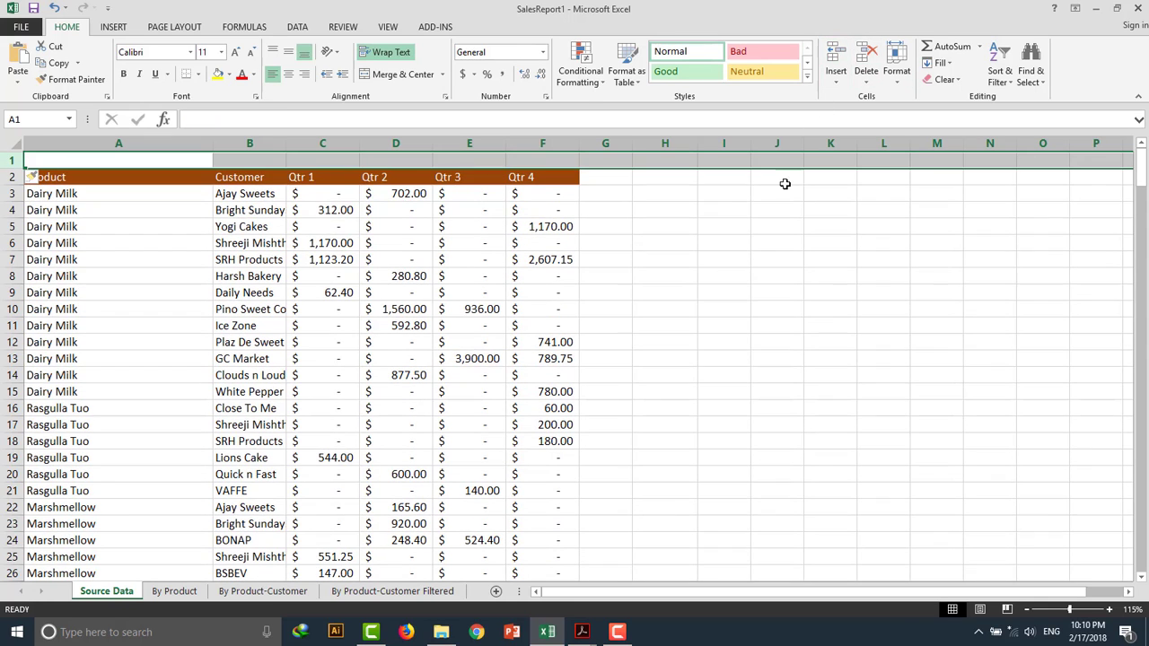
click(730, 213)
click(97, 158)
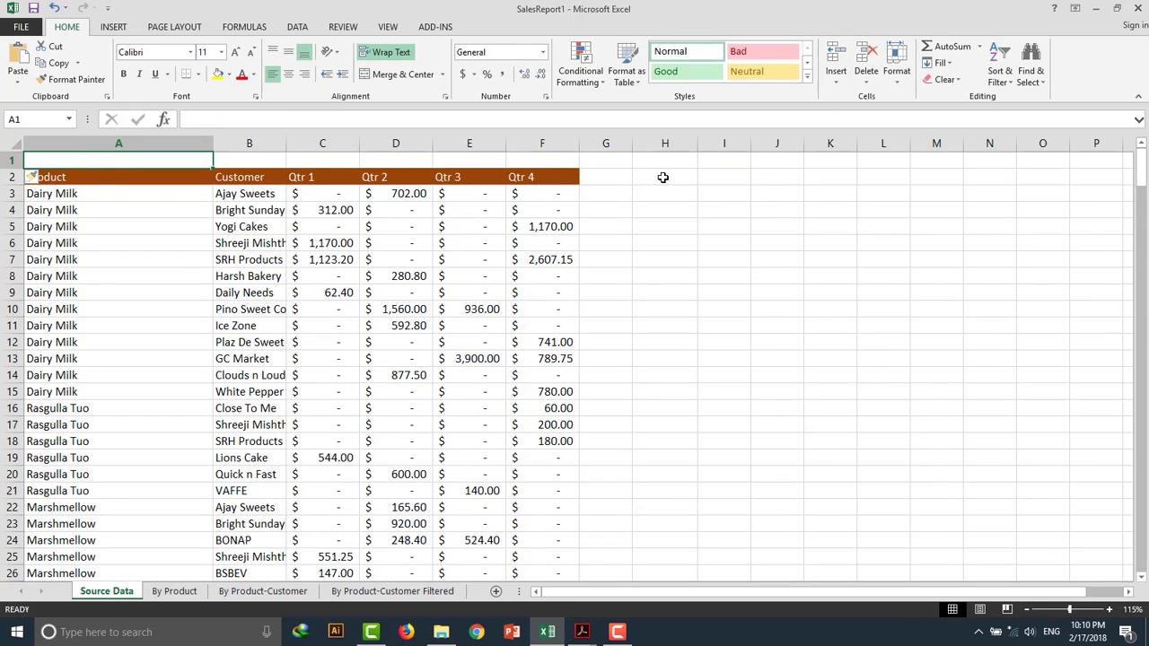
Enter the title MY SALES REPORT in cell A1.
key(Caps_Lock)
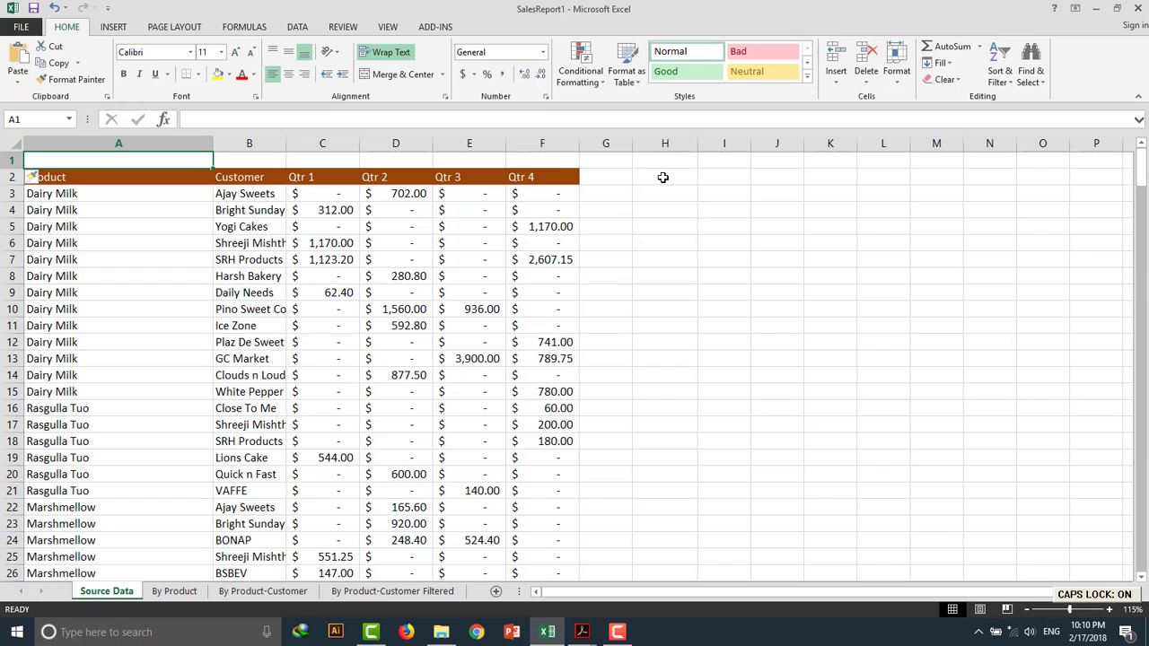
text(MY S)
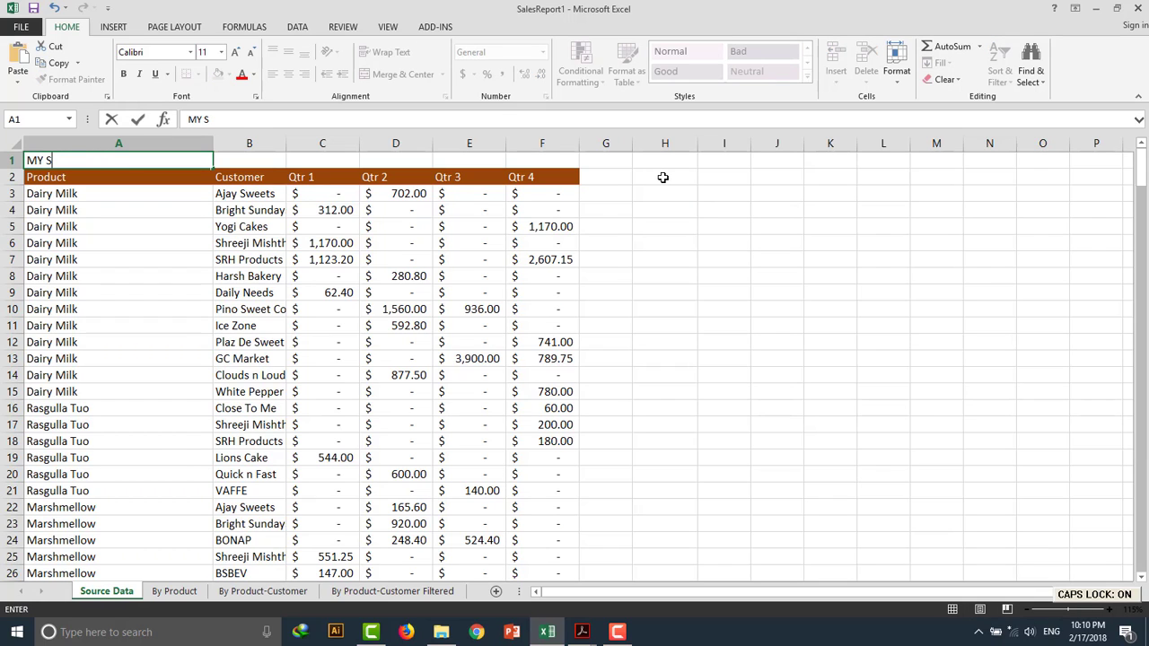
text(ALES REPORT)
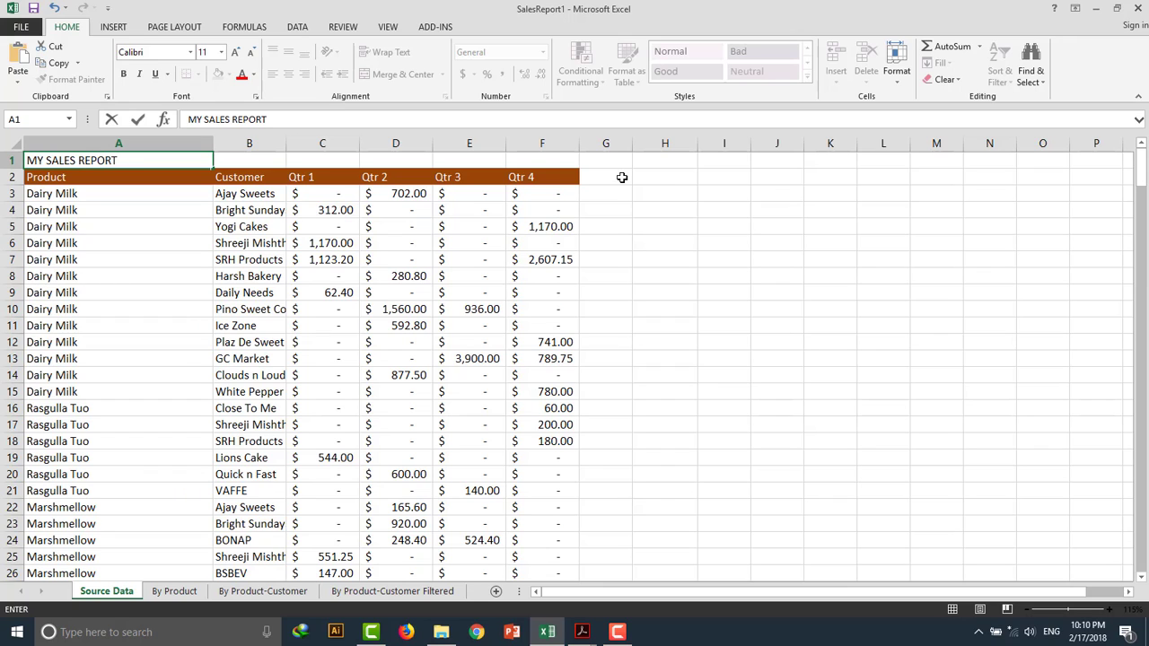
click(543, 160)
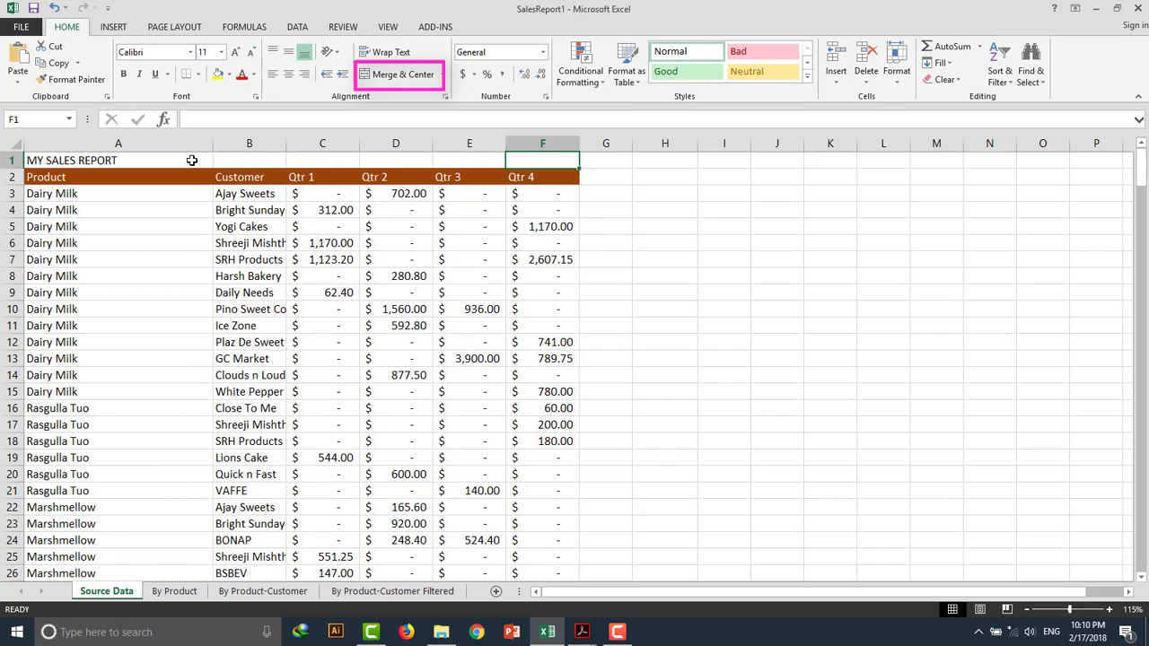
Merge and center the title across cells A1 to F1.
drag(192, 159, 530, 154)
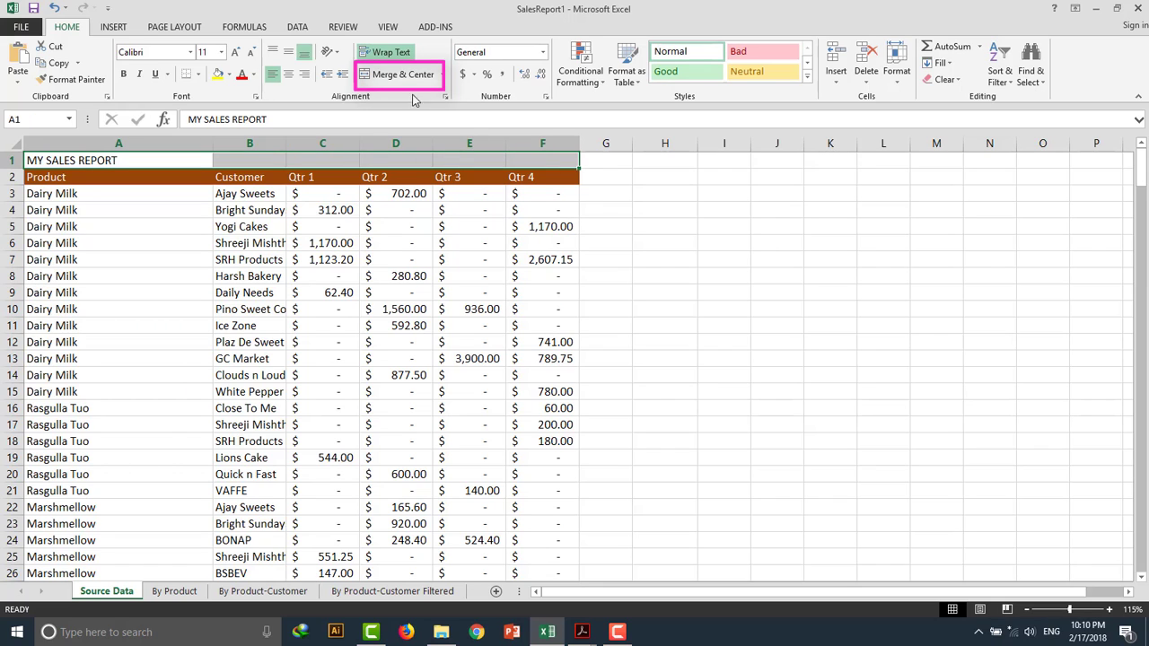
click(388, 79)
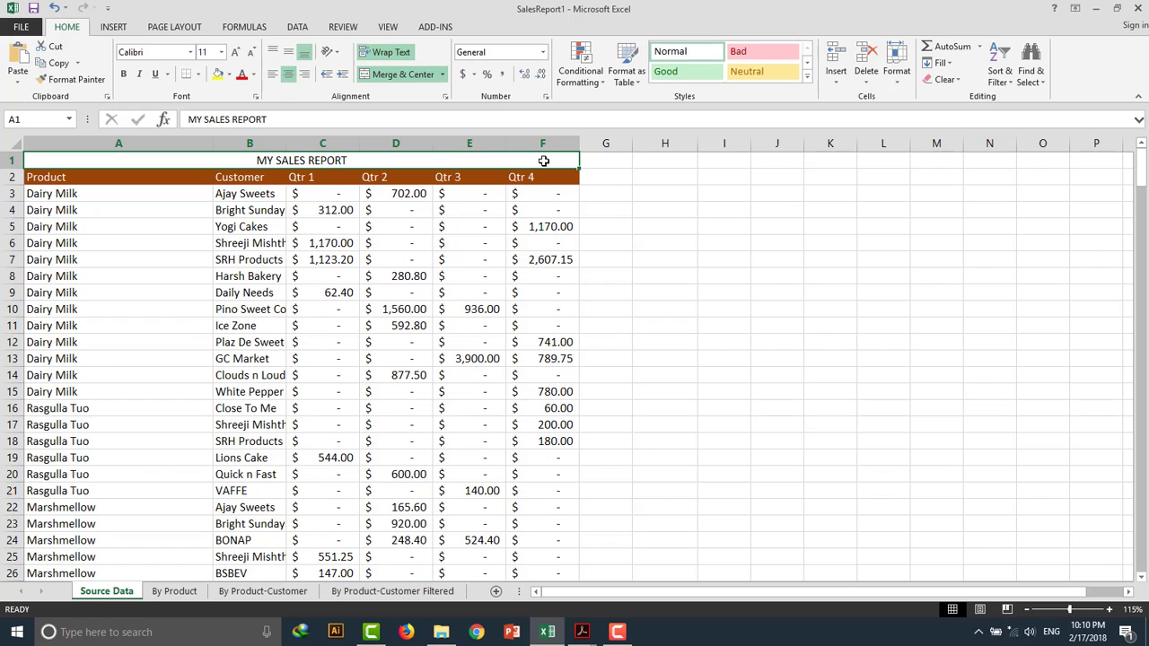
Unmerge the merged title cell.
click(619, 191)
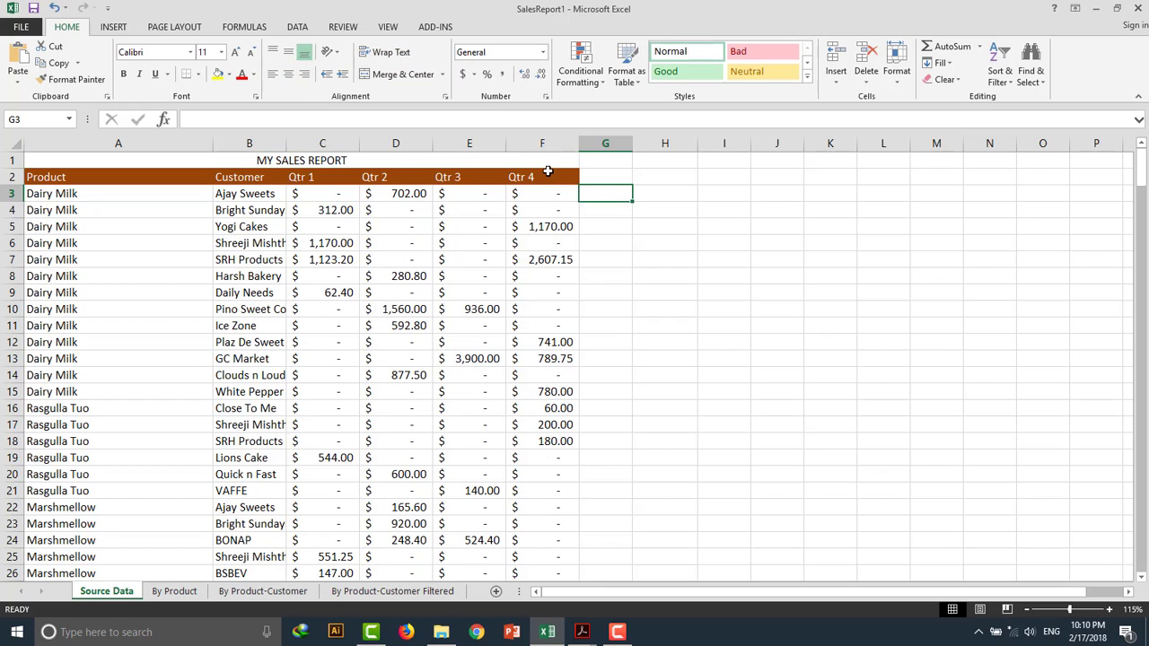
click(515, 160)
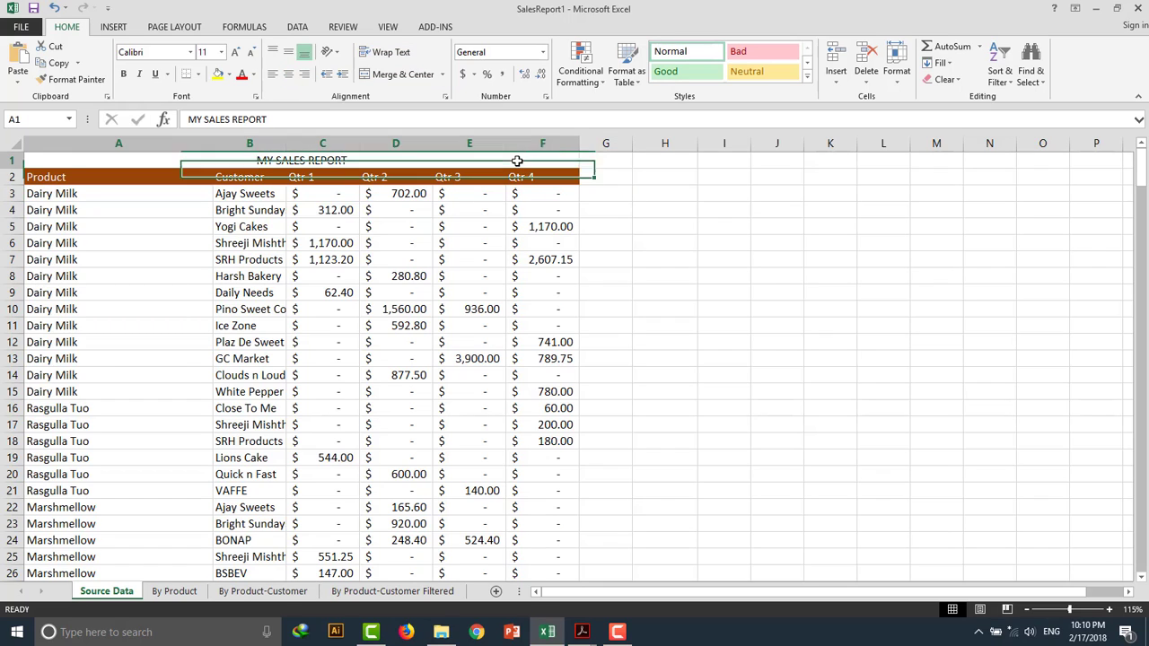
click(400, 76)
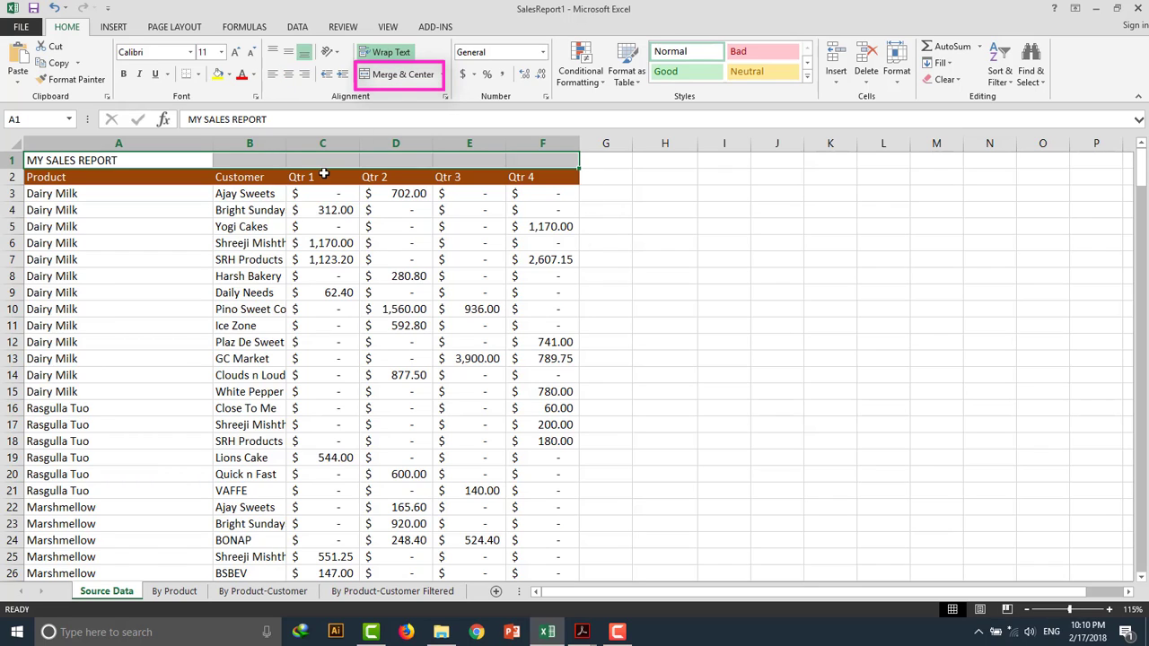
Select cells A1 to F1 again and merge and center the title across them.
click(203, 160)
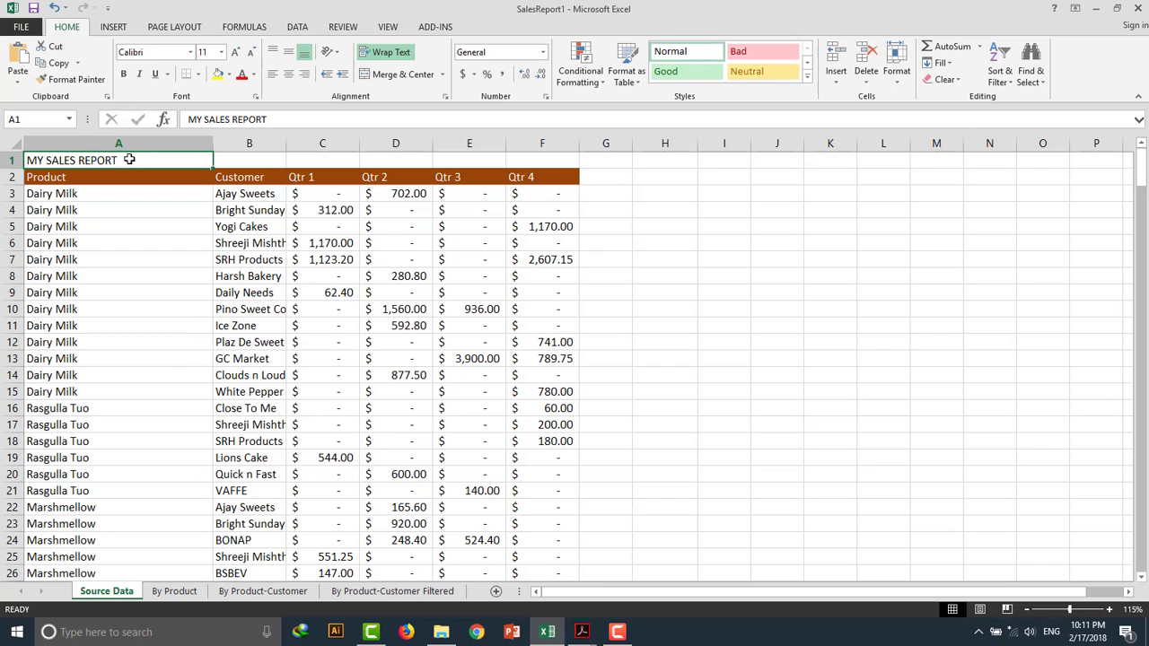
drag(129, 159, 533, 158)
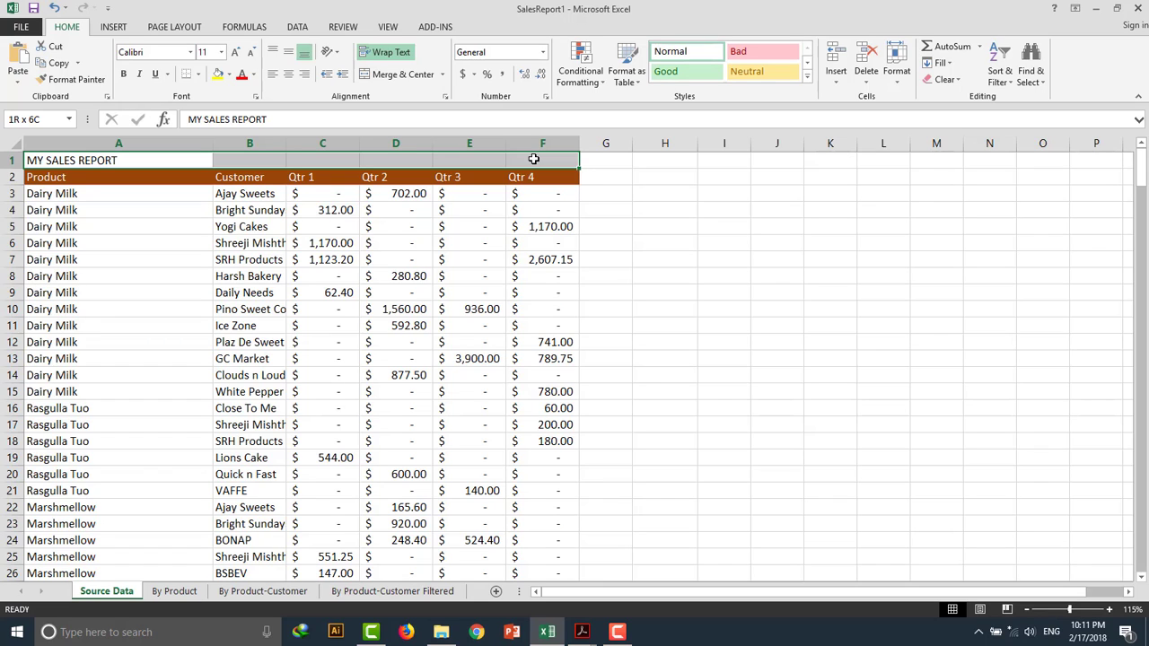
drag(533, 159, 533, 159)
click(404, 77)
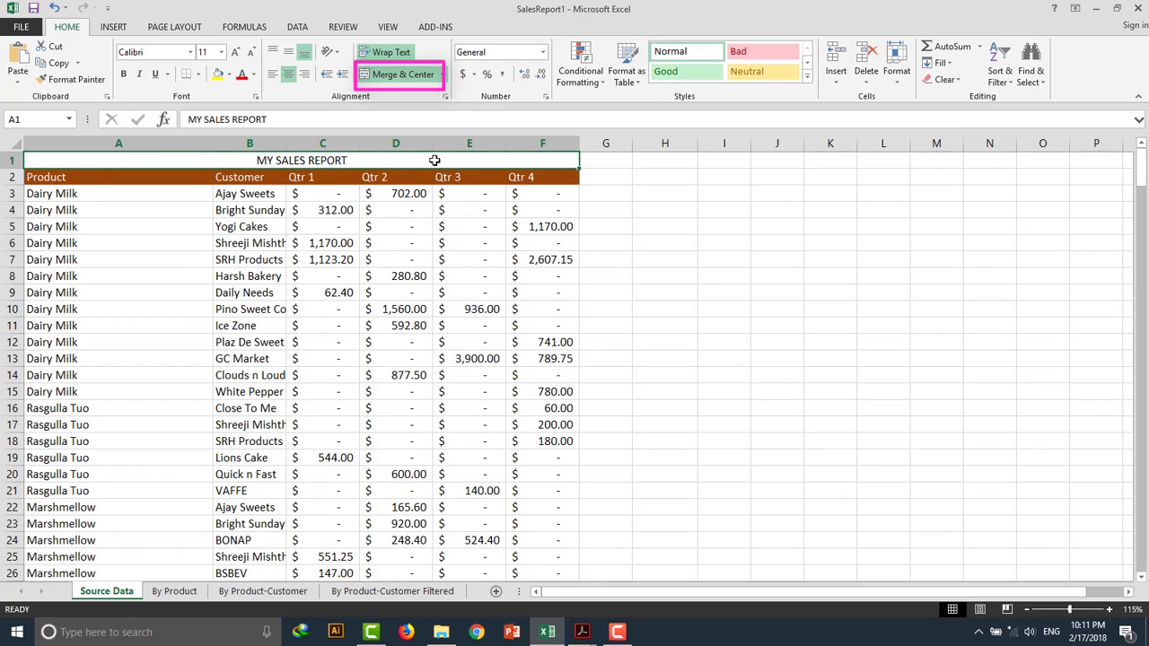
Fill the merged title cell with Orange, Accent 6, Darker 50%.
click(254, 76)
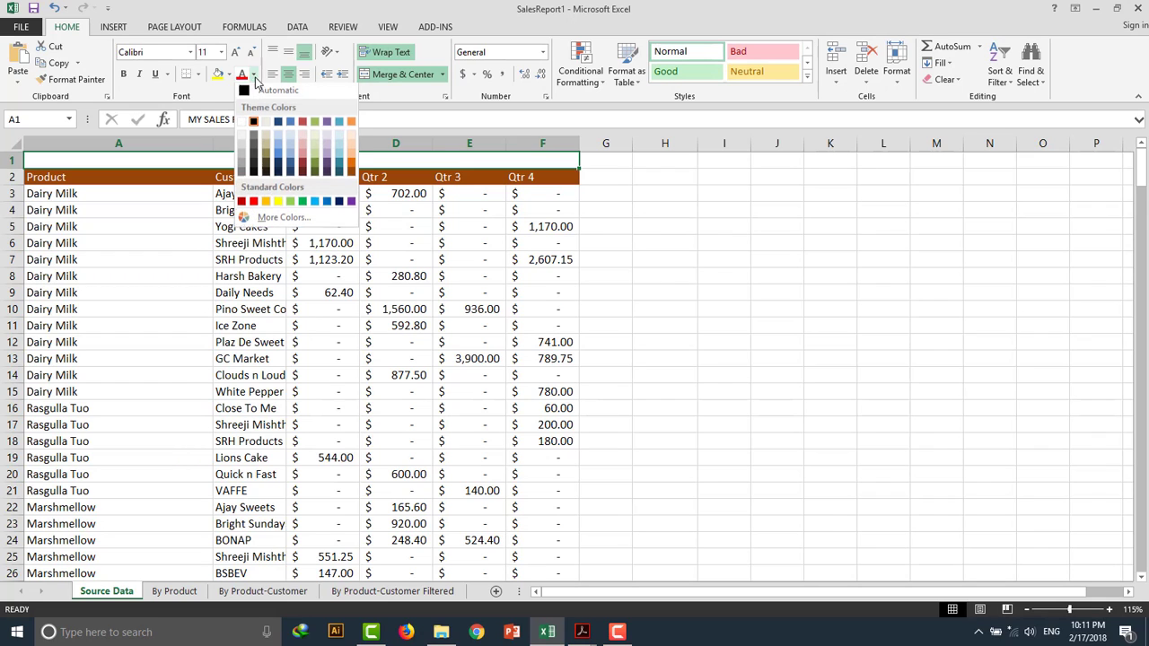
click(254, 77)
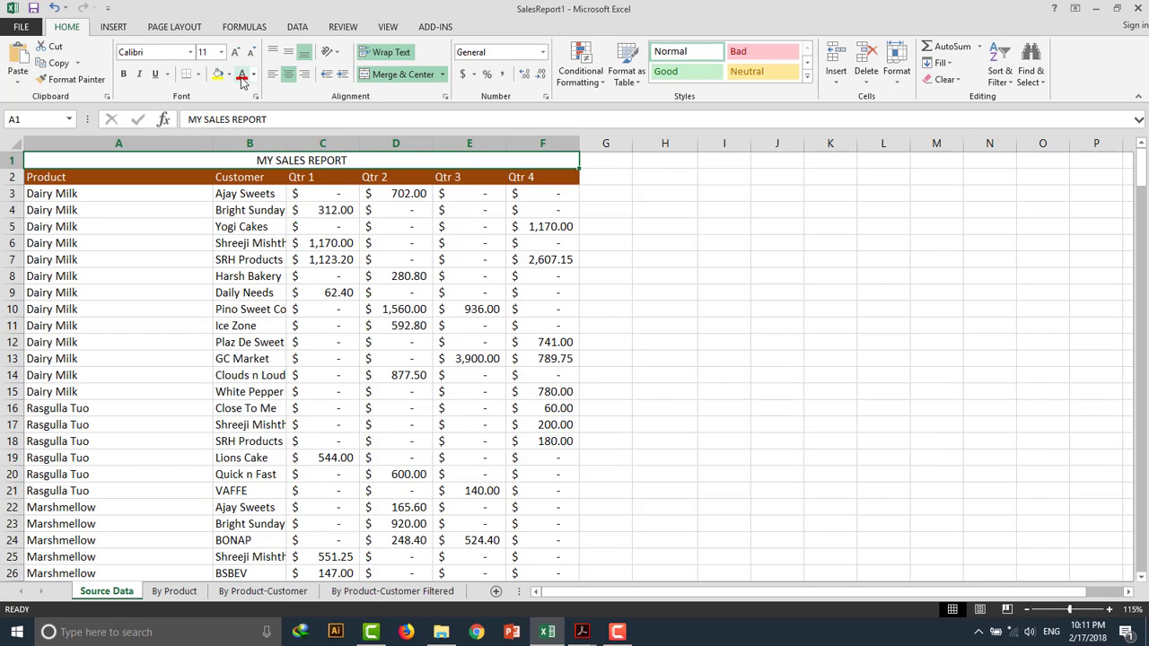
click(228, 75)
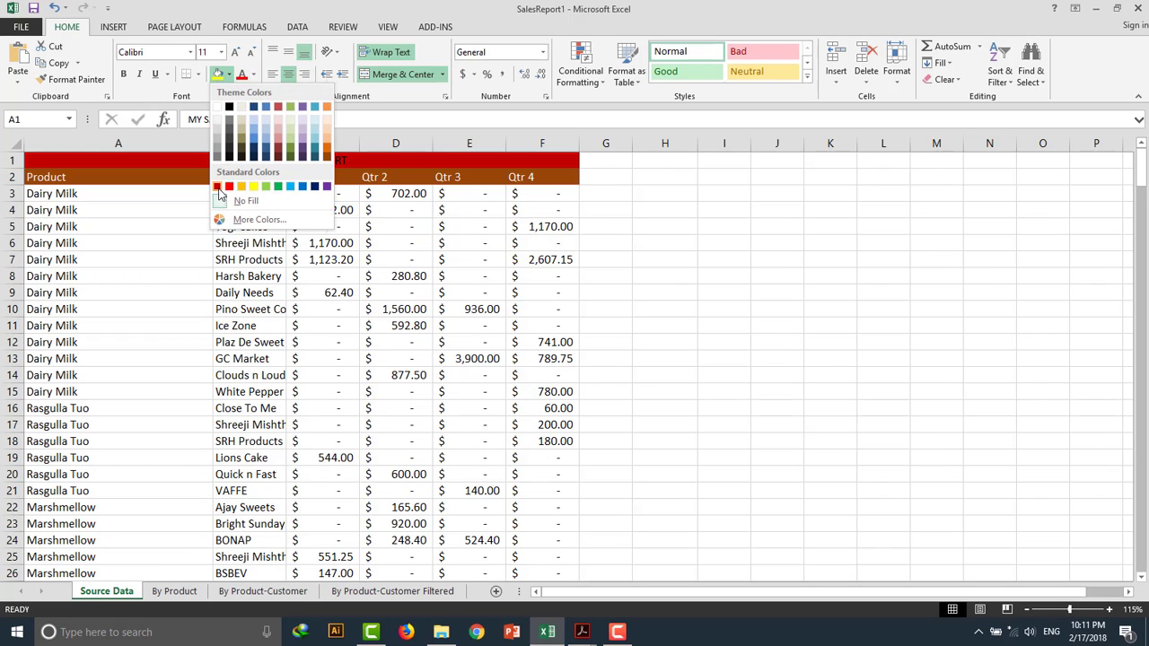
click(326, 158)
Change the title's font colour from the theme colours.
click(253, 74)
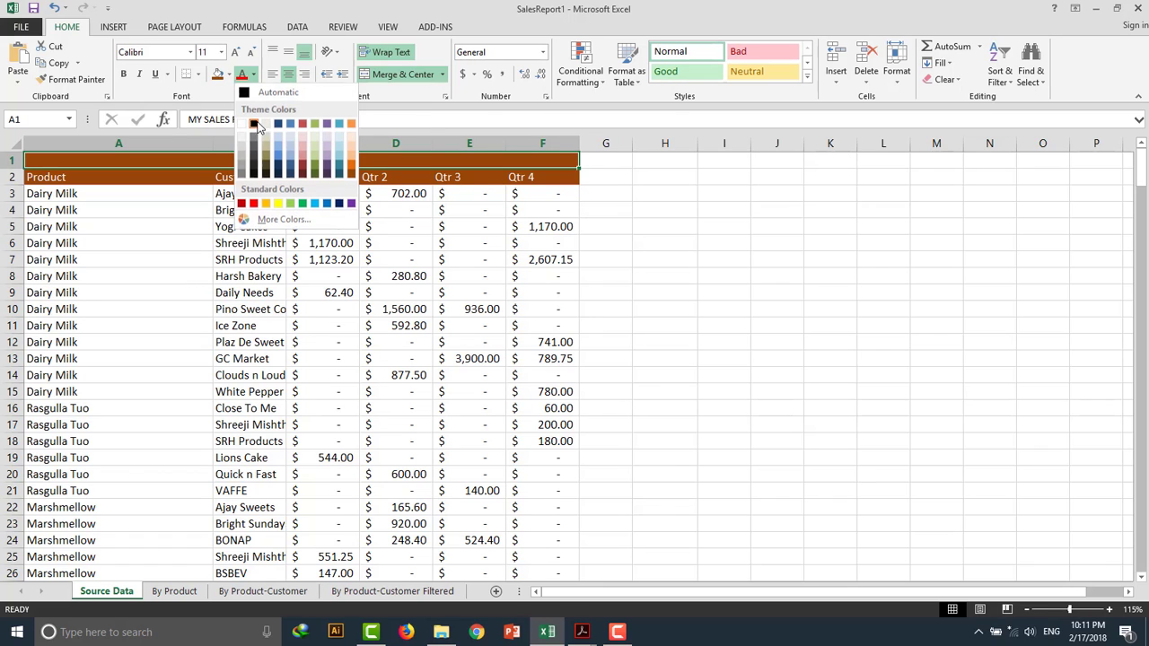
click(254, 124)
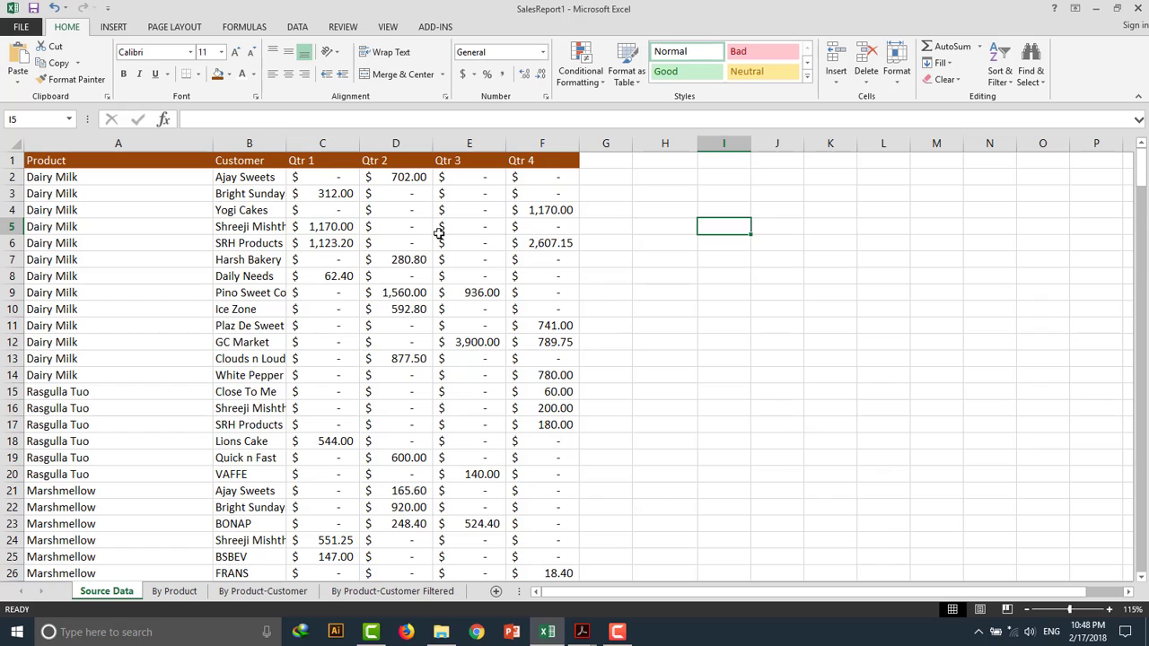
Enter sample numbers 23232, 12232 and 343545 in cells H1 to H3, re-entering H3 after a mistyped value.
click(323, 177)
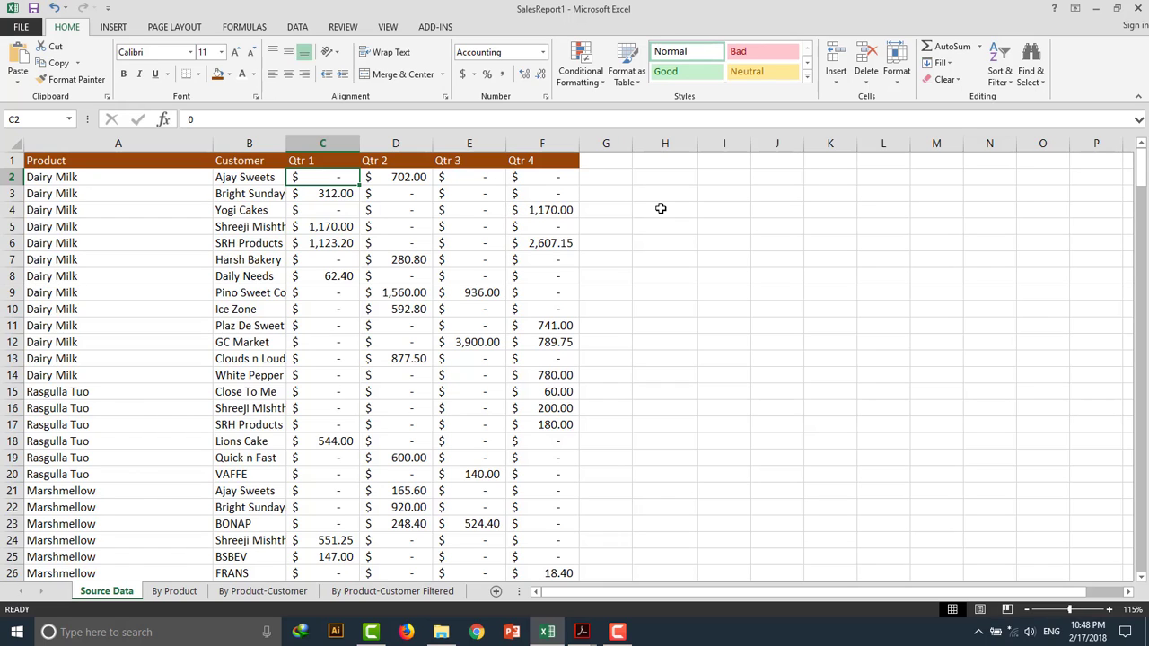
click(662, 209)
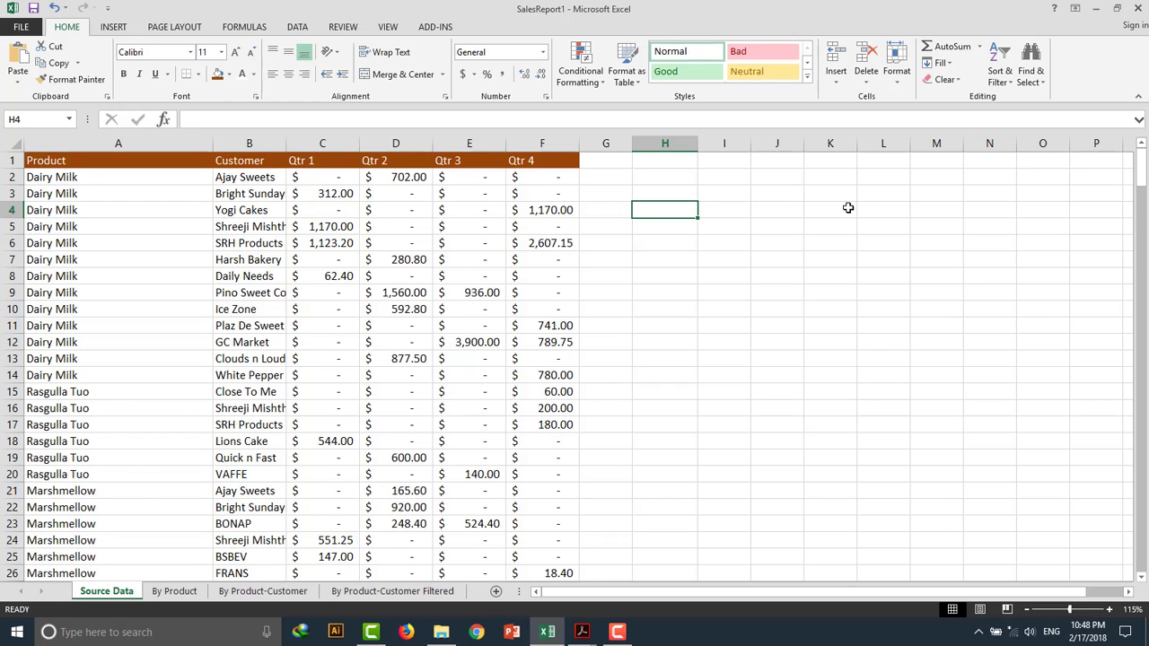
click(683, 159)
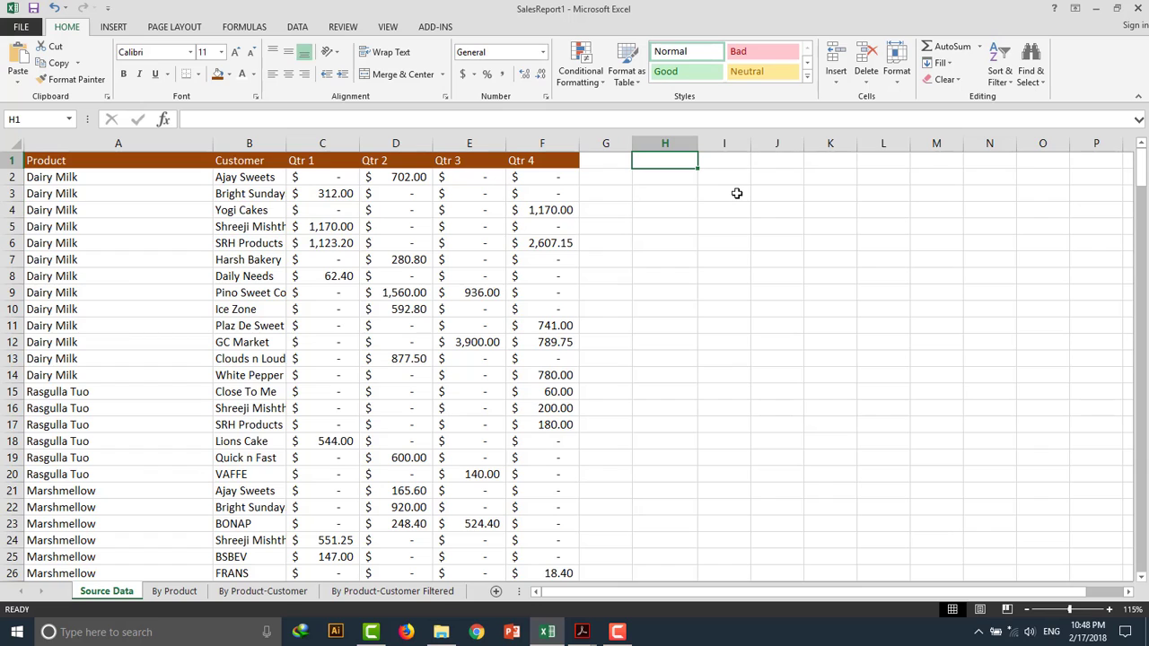
text(23232)
click(673, 181)
text(12,2)
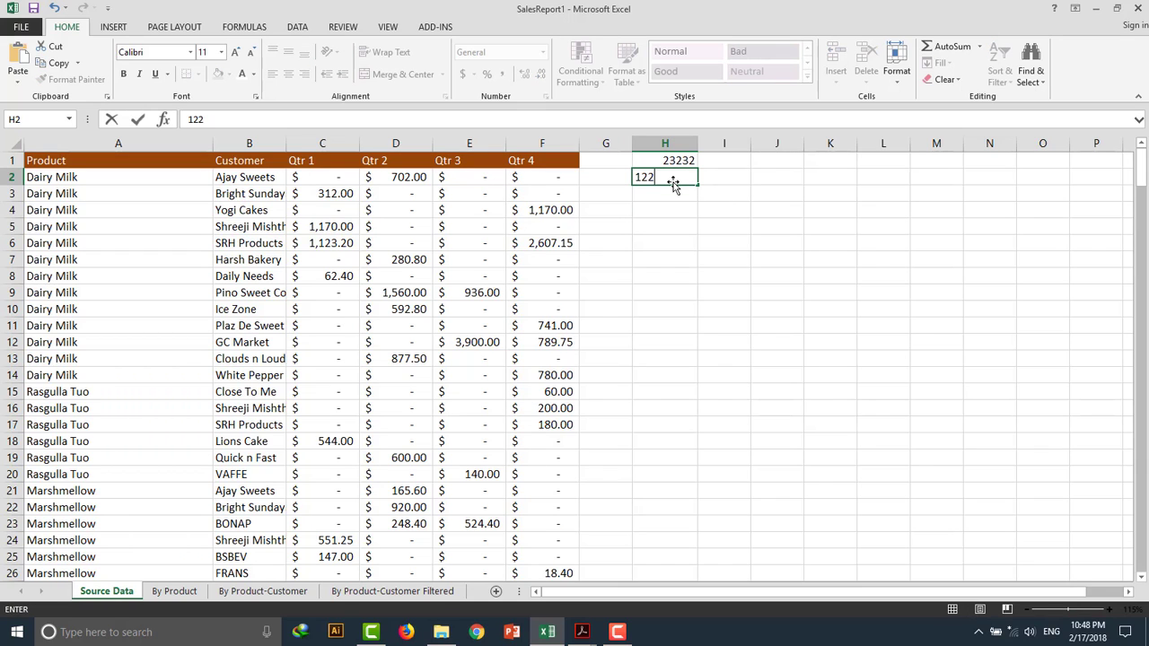
text(32)
click(675, 193)
text(434)
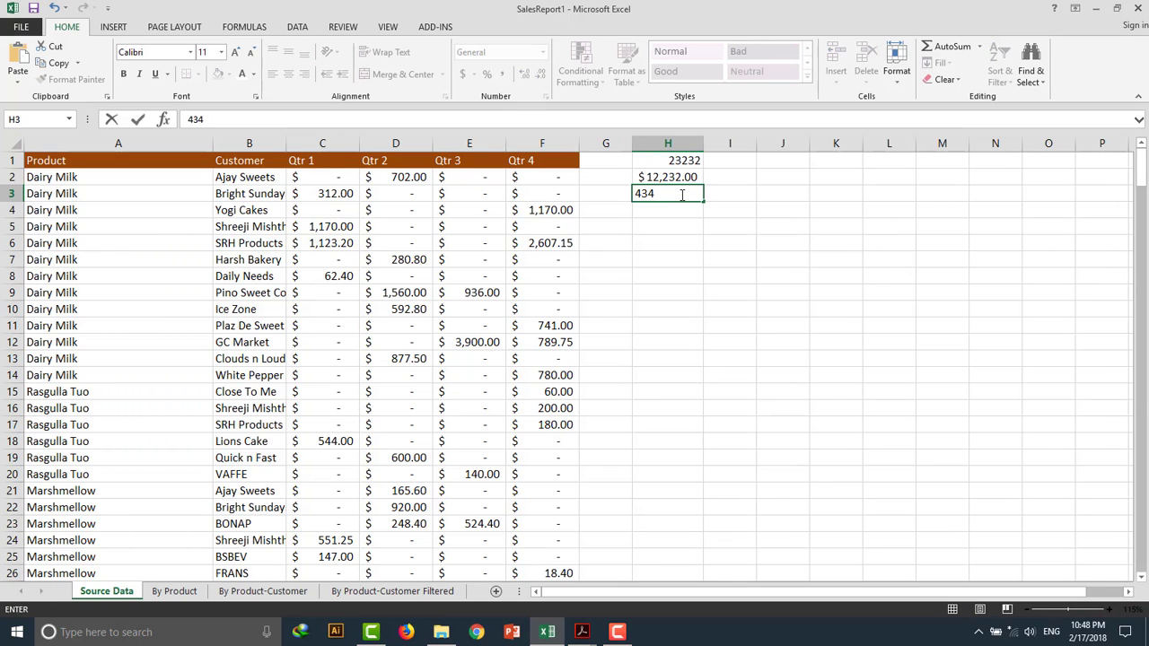
text(EW)
click(705, 223)
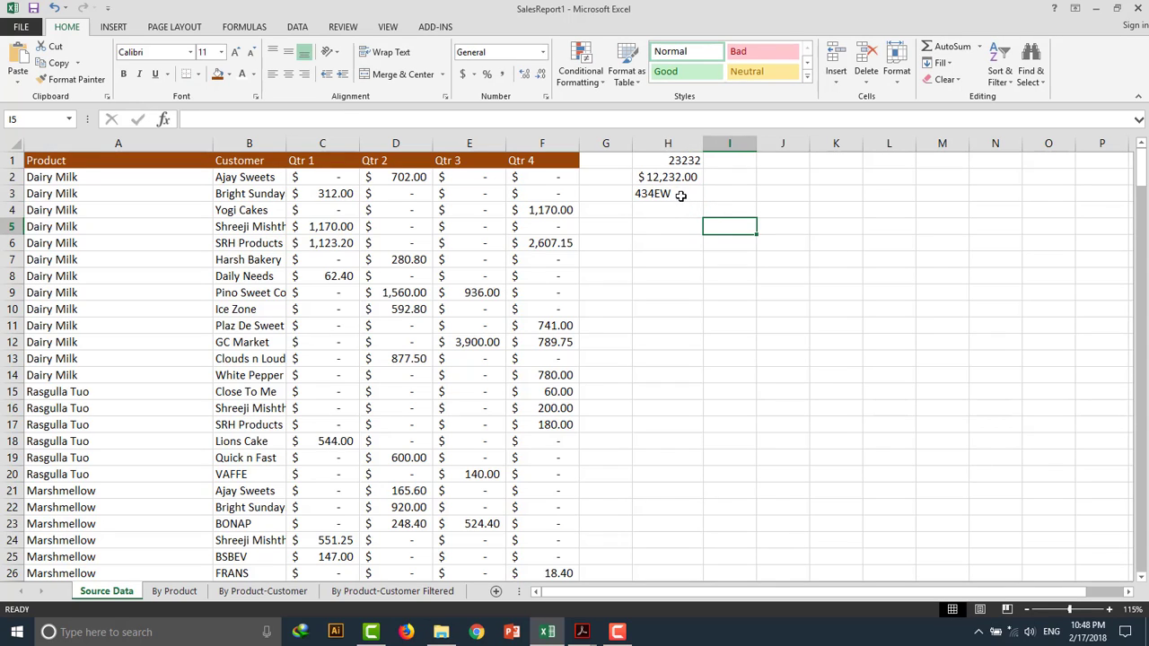
click(680, 196)
key(BackSpace)
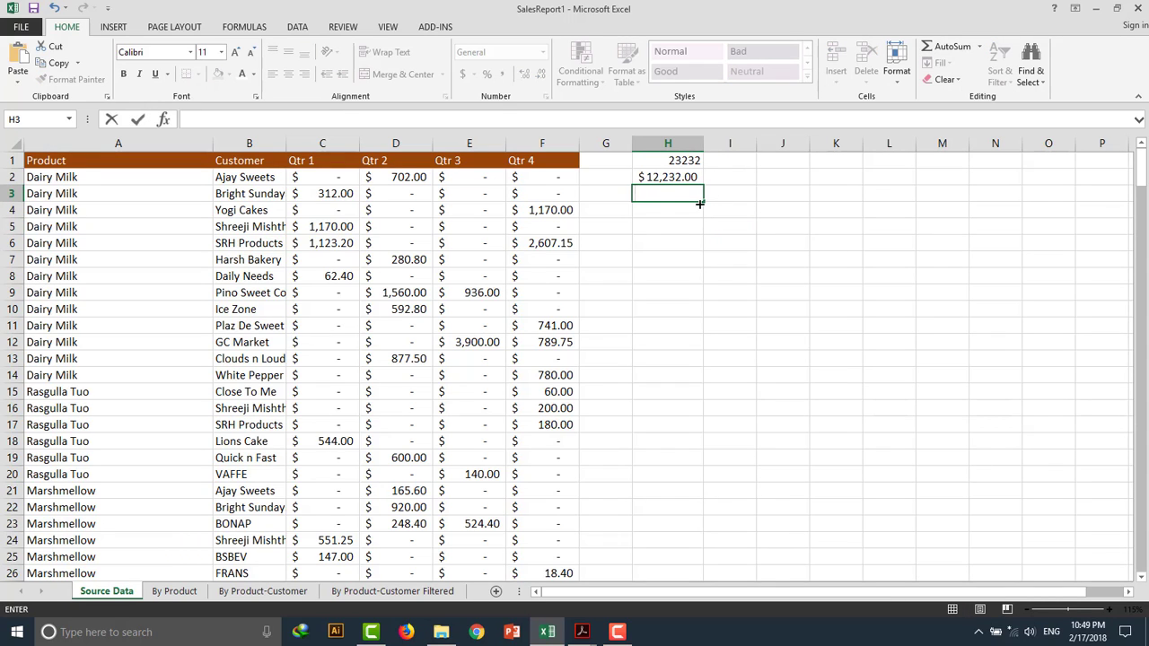
text(343545)
click(745, 219)
click(669, 189)
click(678, 177)
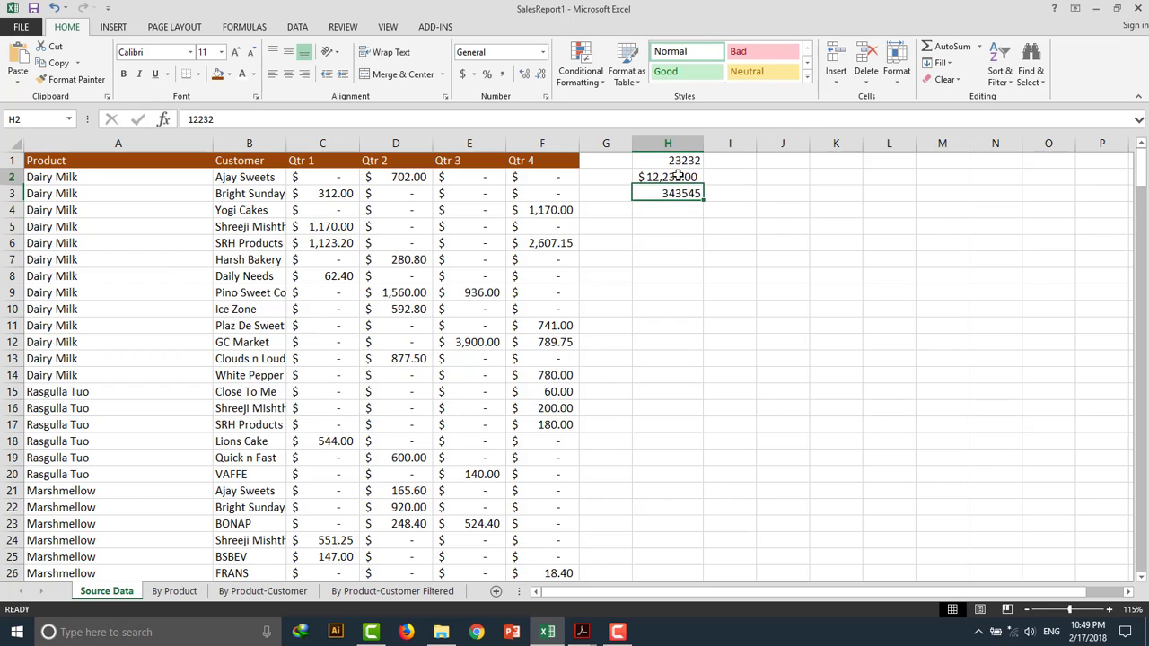
click(673, 160)
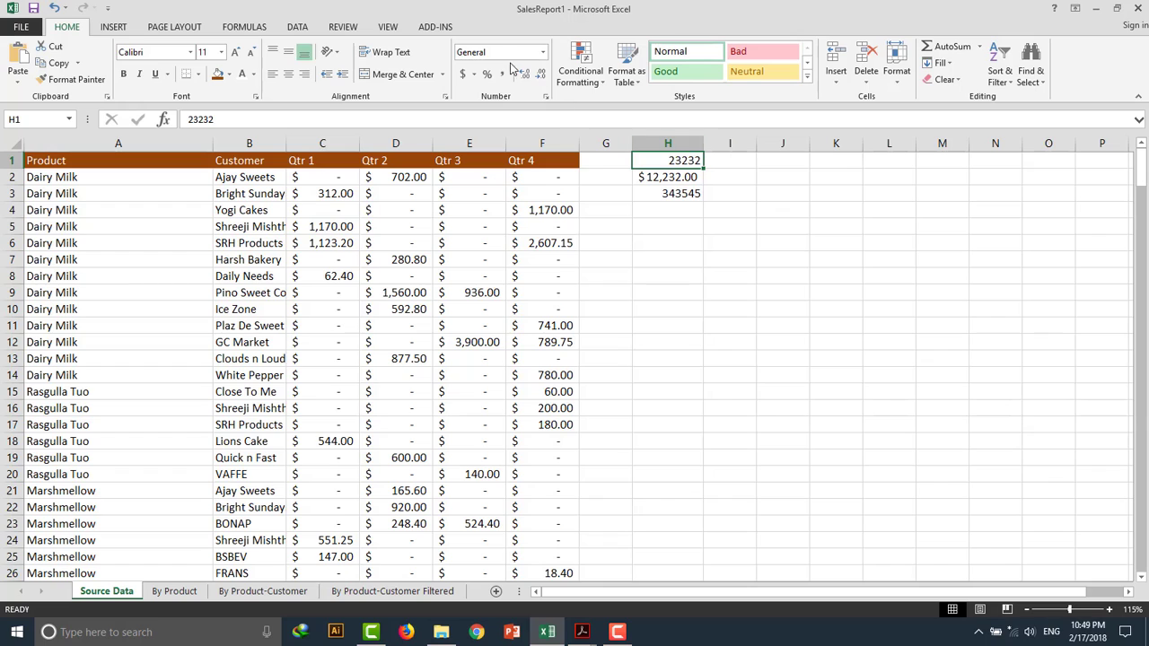
click(649, 177)
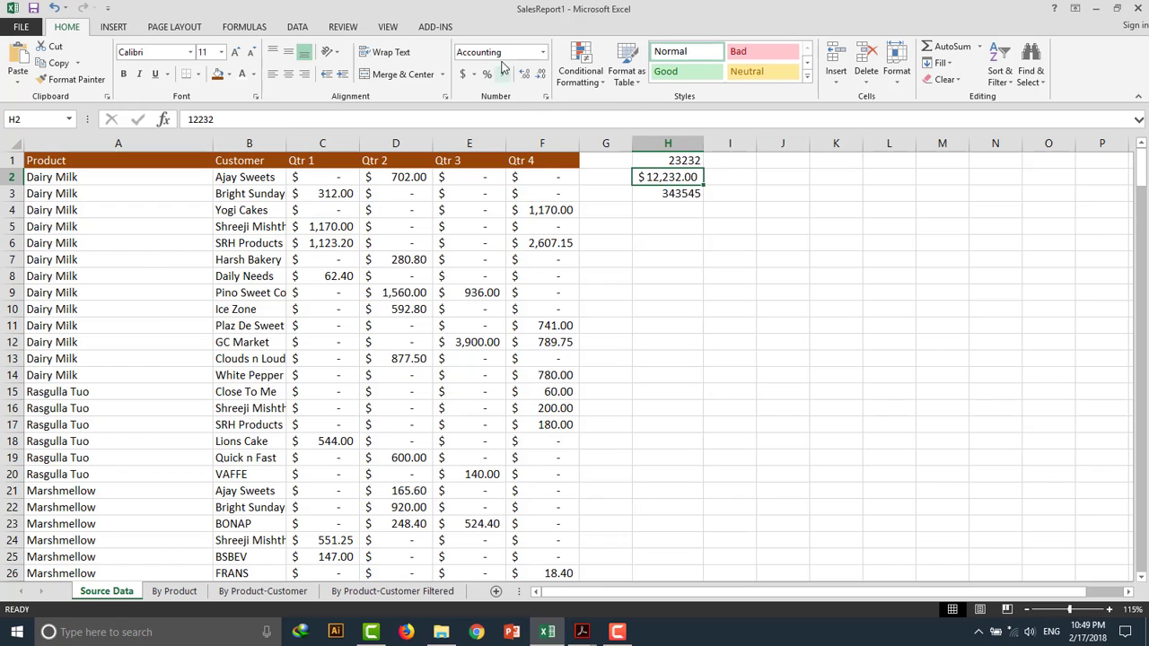
click(666, 196)
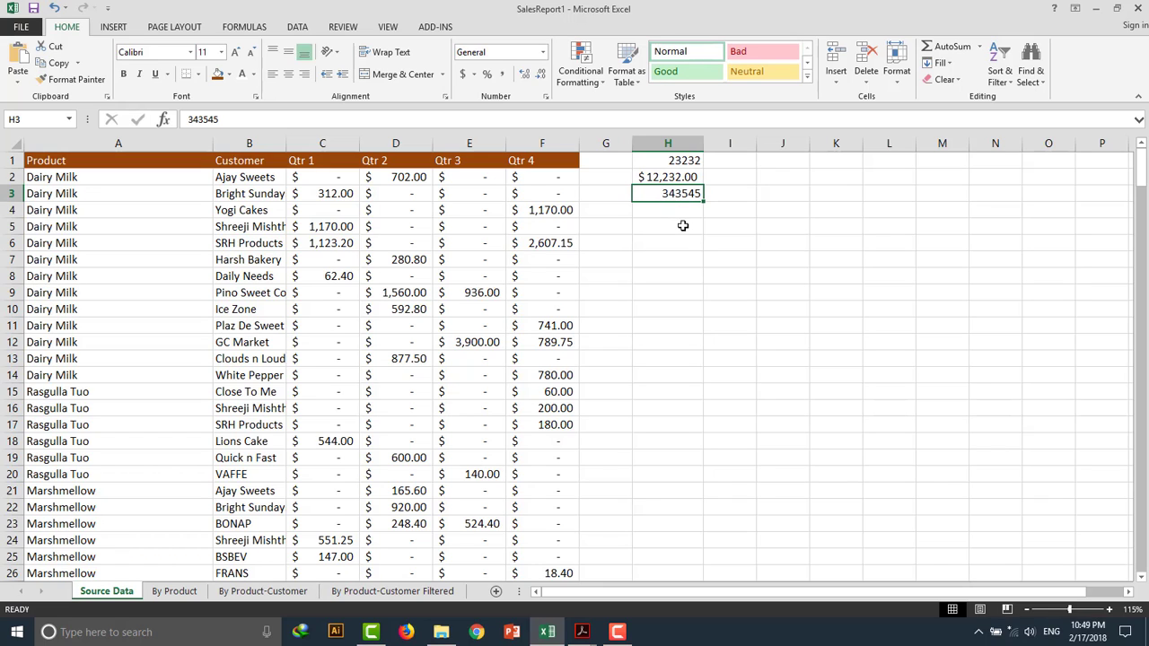
click(682, 226)
click(677, 161)
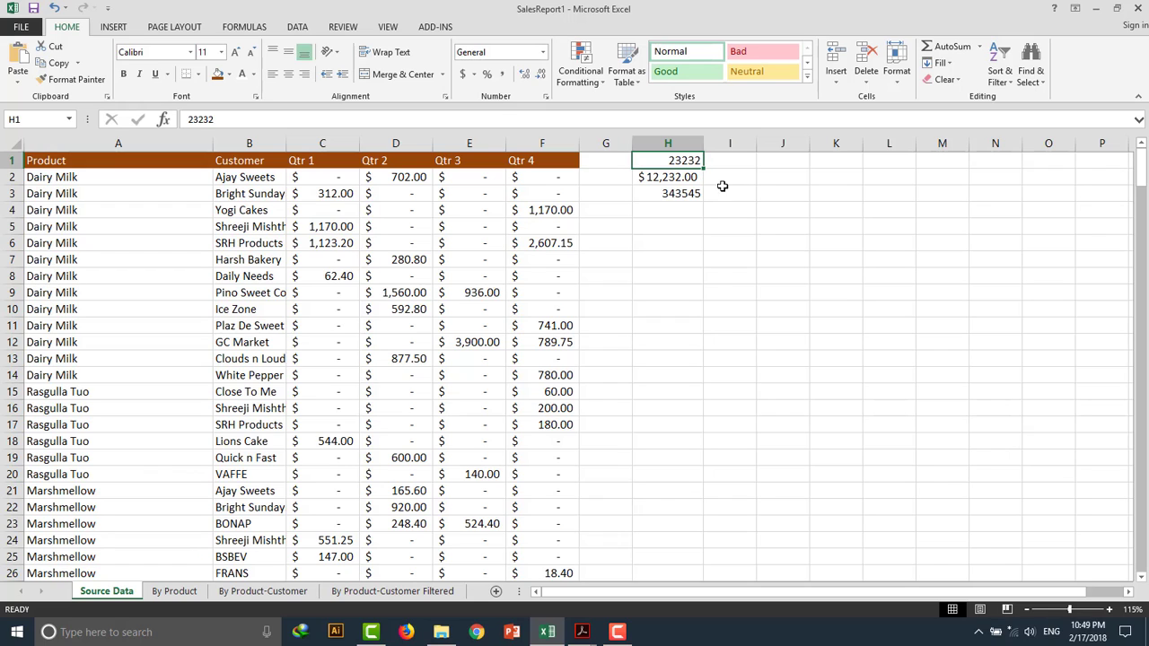
Enter 233444 in cell J1 and apply the Accounting number format to it.
click(772, 161)
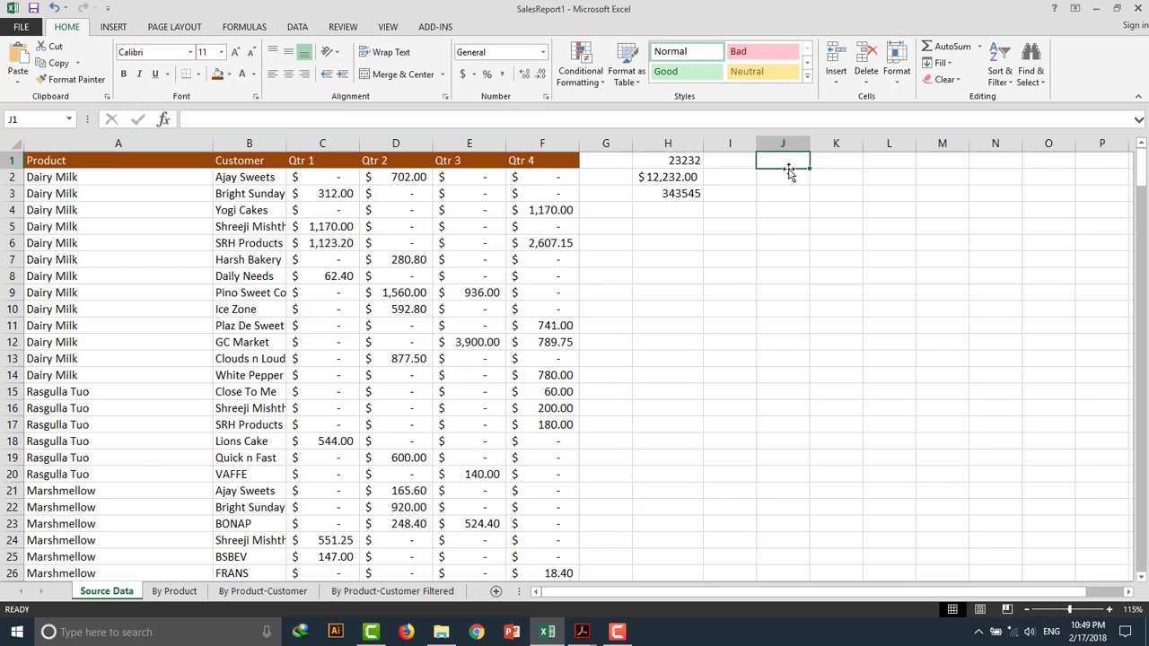
text(233444)
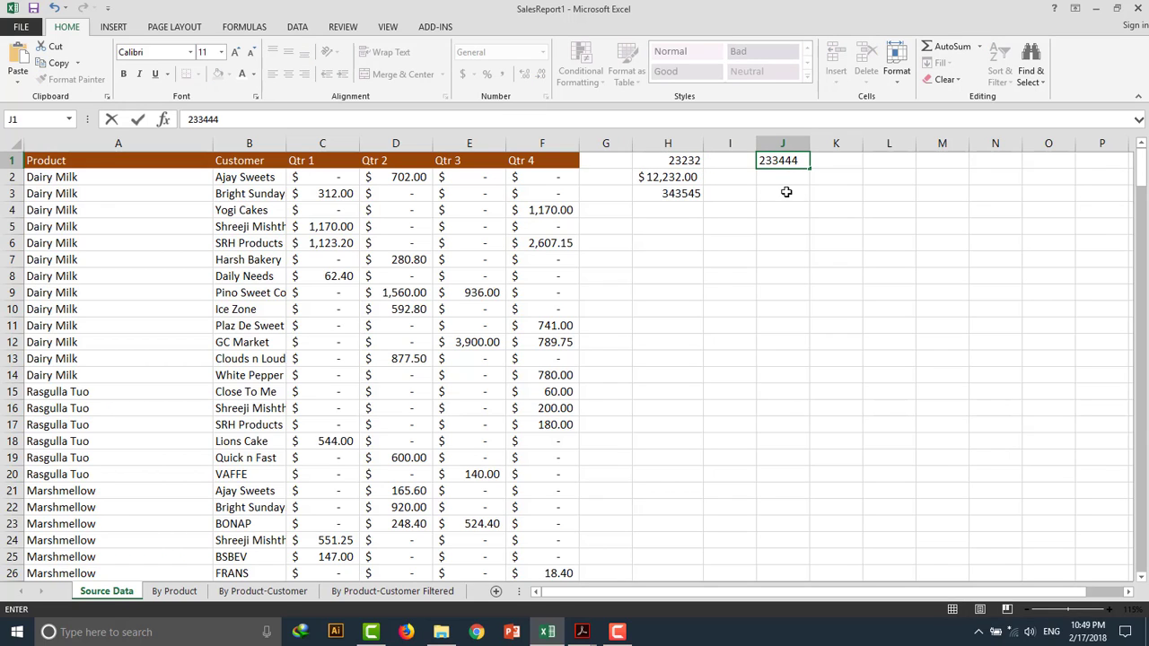
click(785, 191)
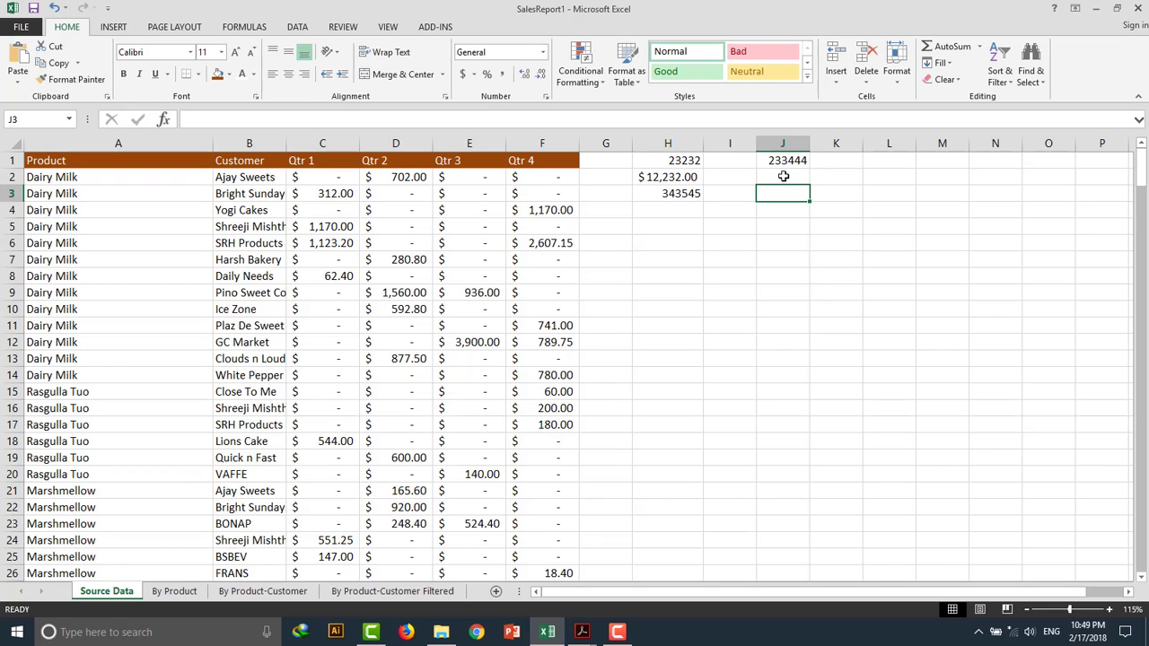
click(783, 177)
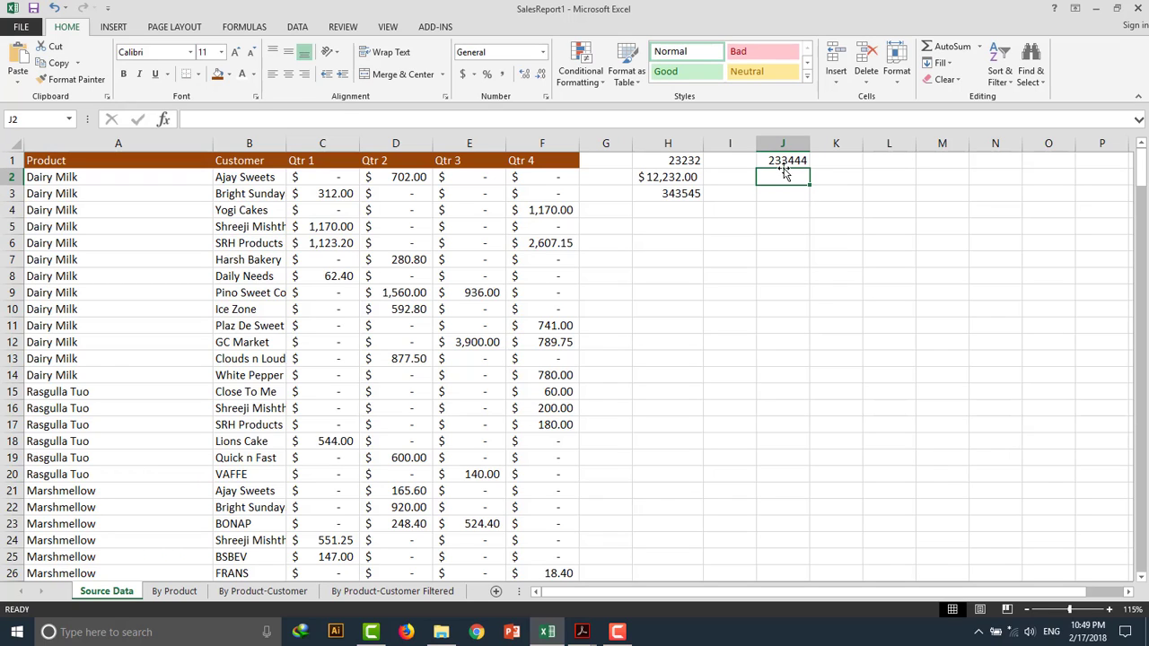
click(781, 160)
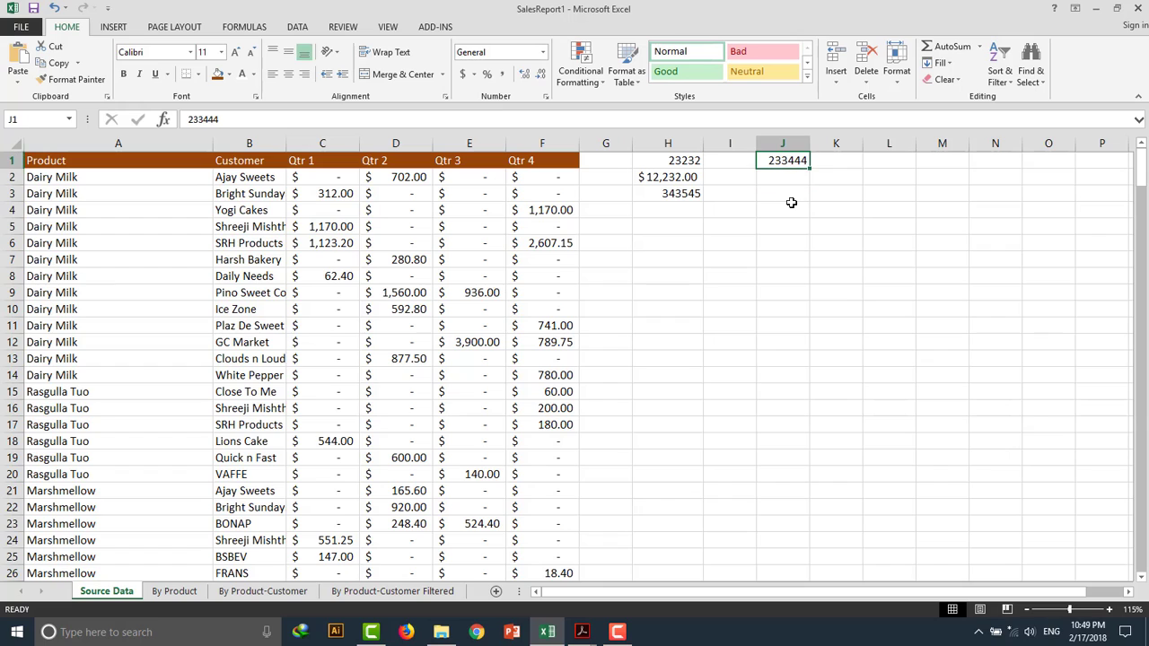
click(461, 76)
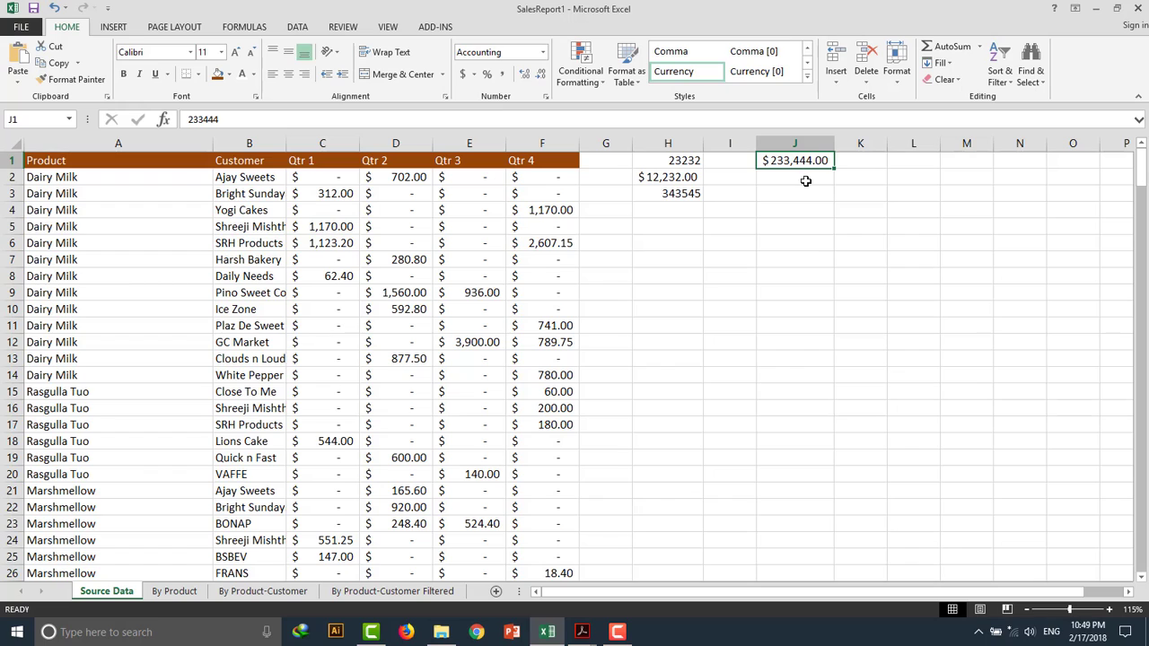
click(804, 178)
click(794, 161)
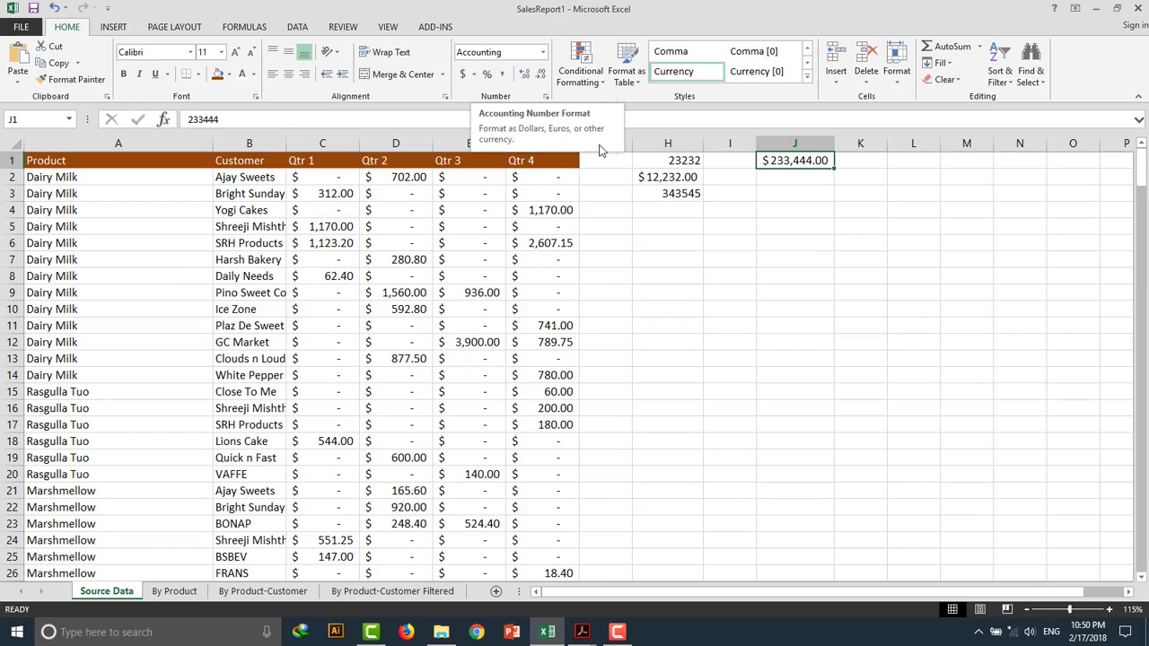
Select the range H1 to J4 and clear its contents.
click(712, 195)
drag(822, 204, 790, 194)
drag(711, 177, 655, 162)
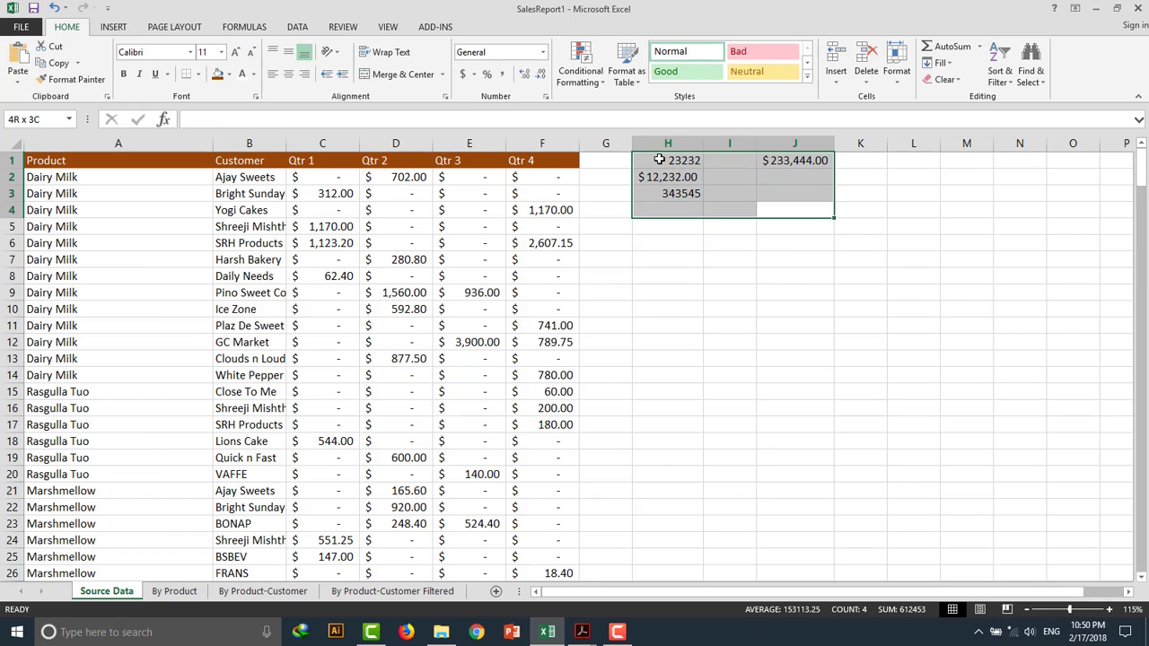
key(Delete)
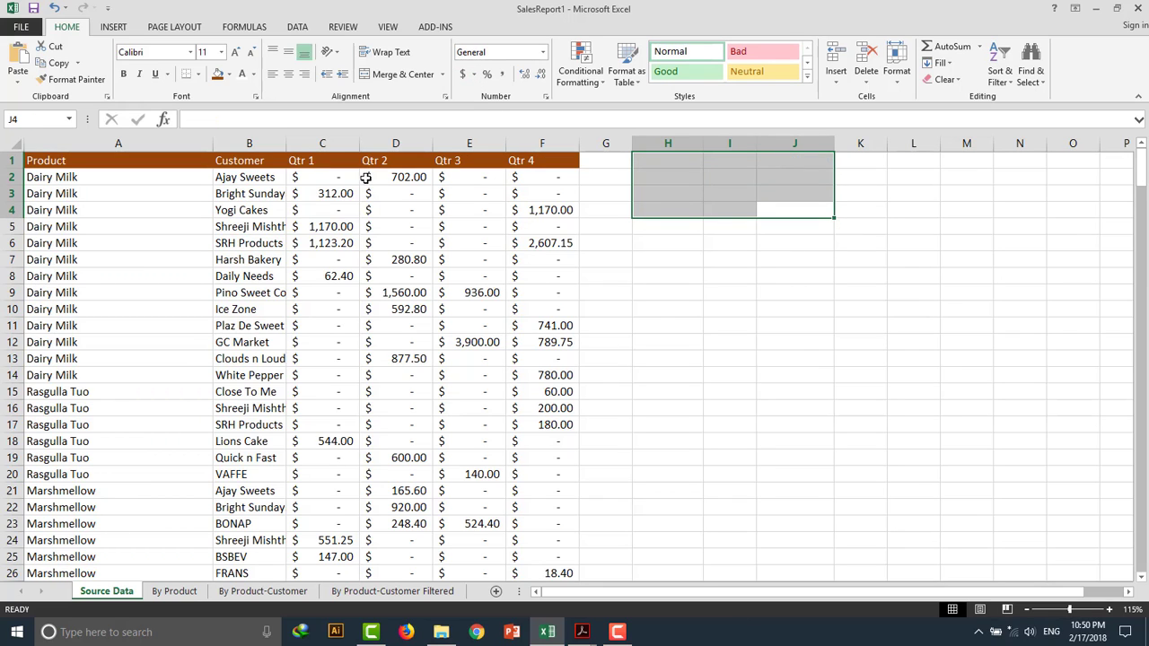
click(292, 177)
drag(295, 175, 533, 176)
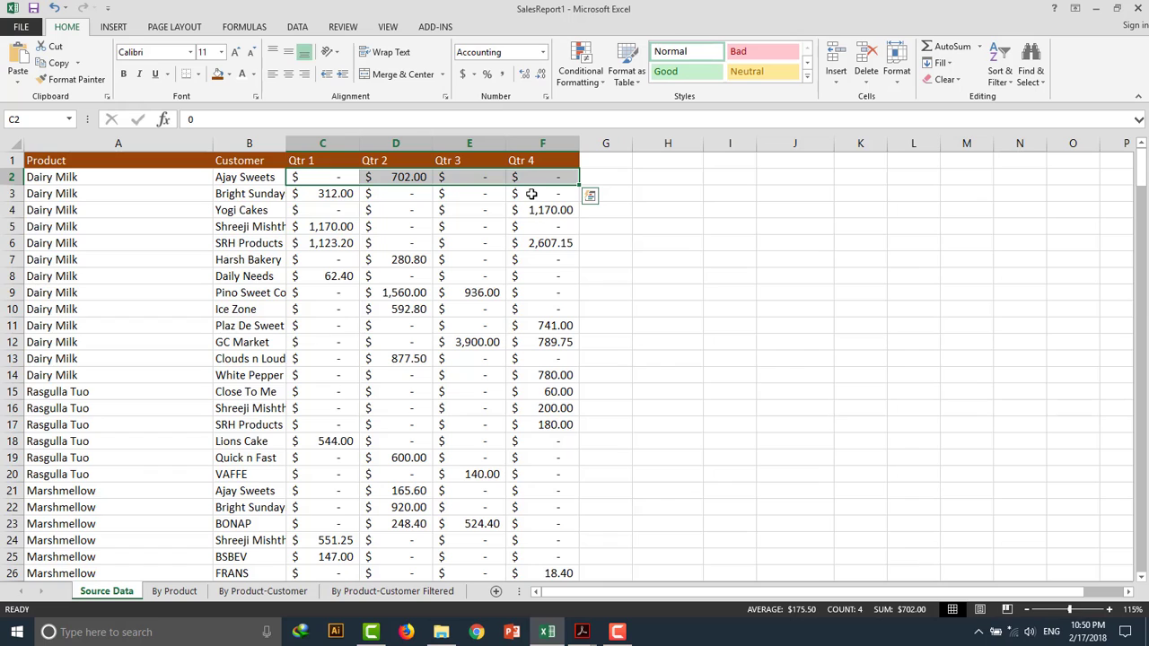
click(531, 194)
click(329, 177)
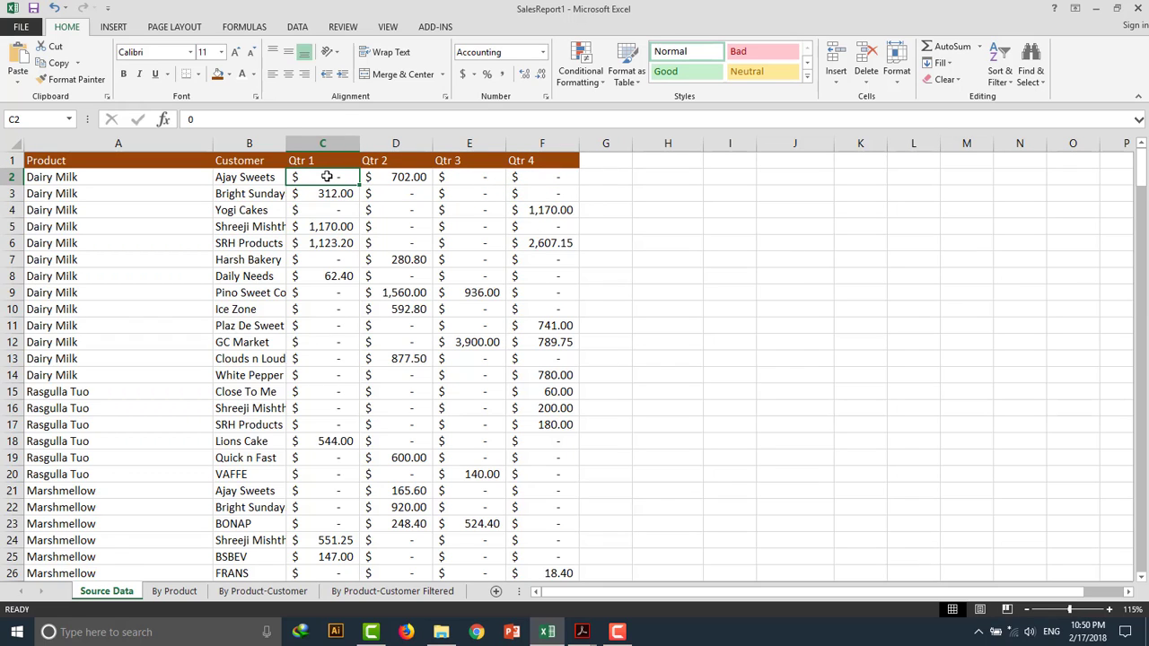
Format the Qtr 1 to Qtr 4 values as Accounting with the INR symbol and 2 decimal places.
drag(323, 177, 533, 416)
scroll(577, 313, up, 6)
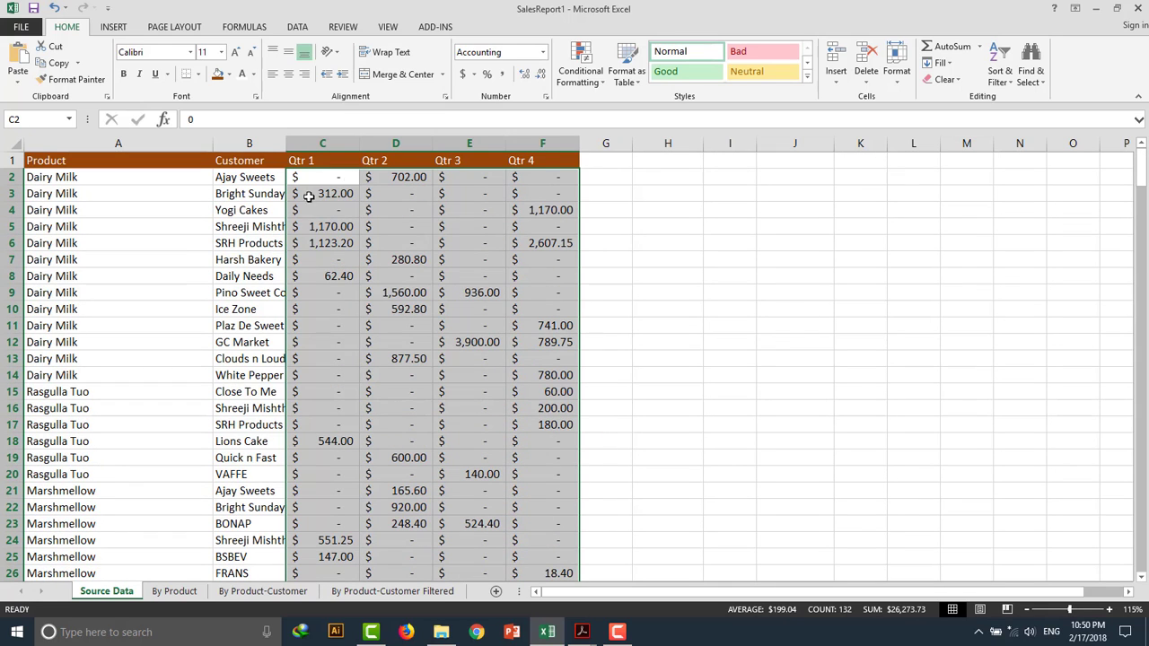
click(475, 76)
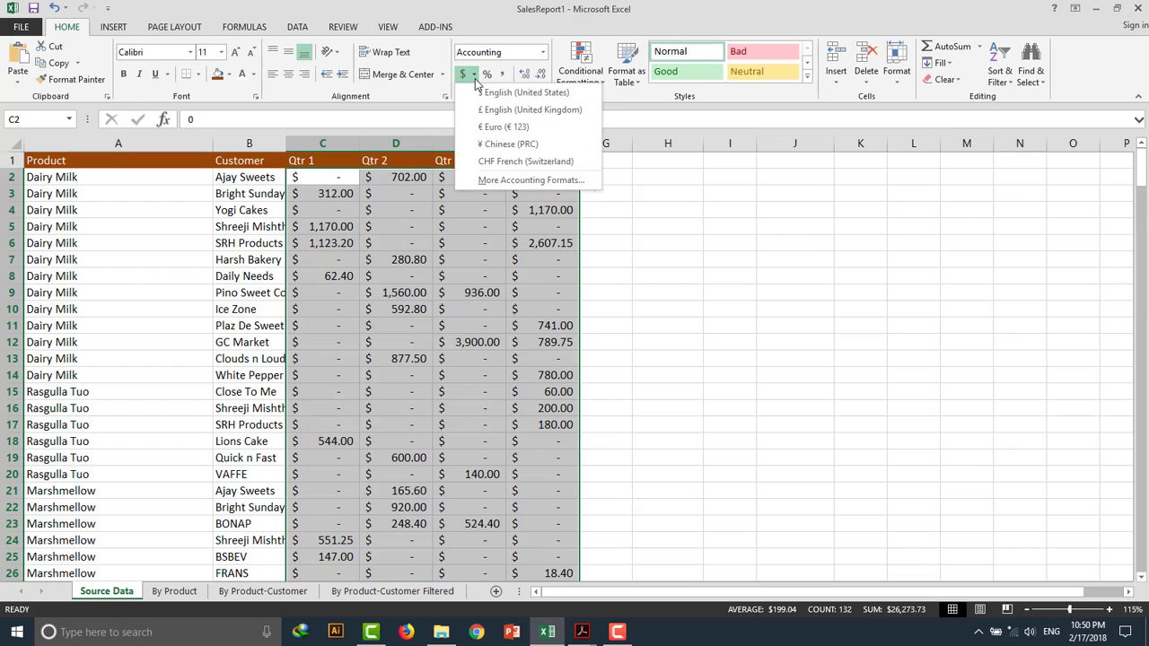
click(527, 180)
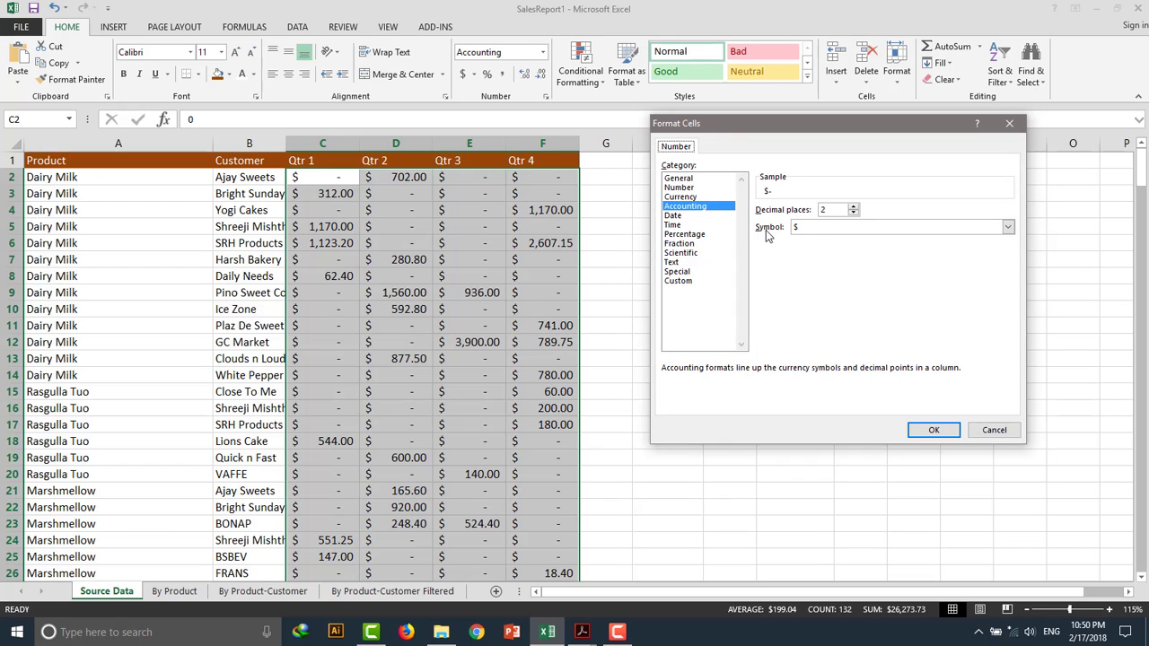
click(861, 230)
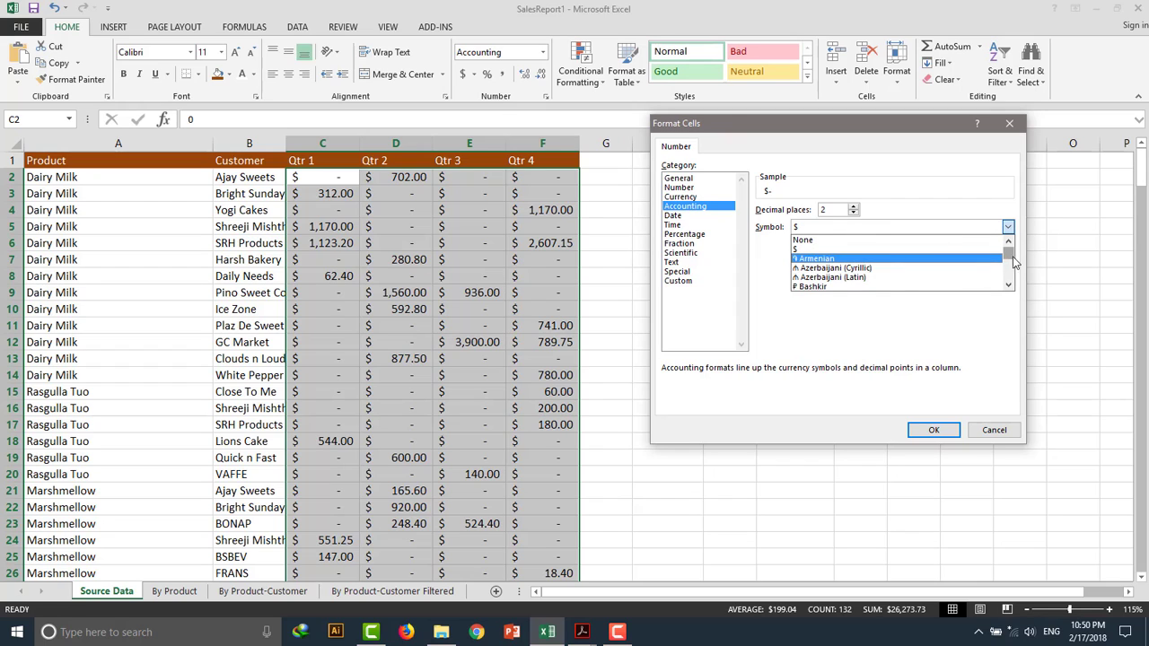
drag(1012, 257, 1011, 279)
click(917, 226)
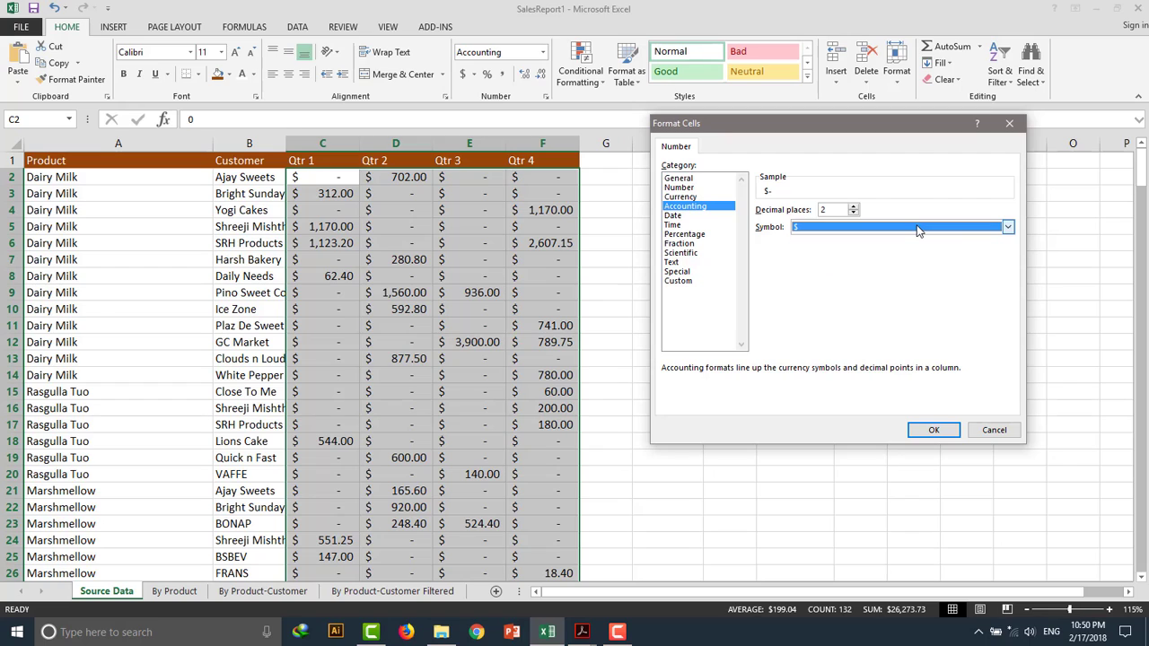
text(in)
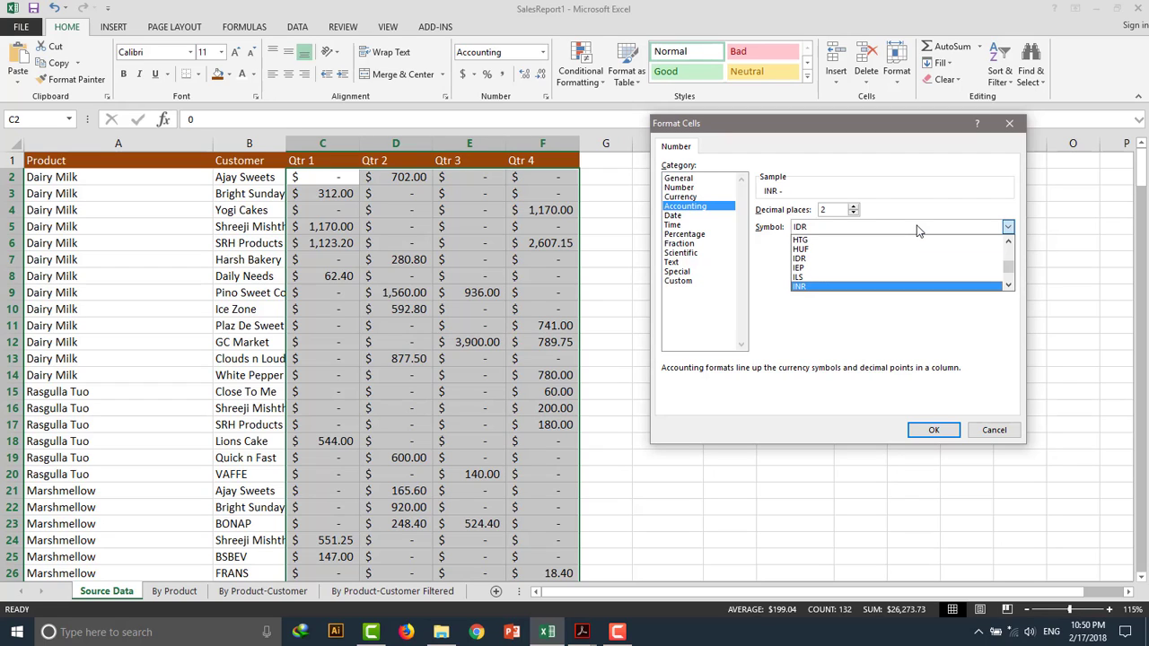
click(875, 287)
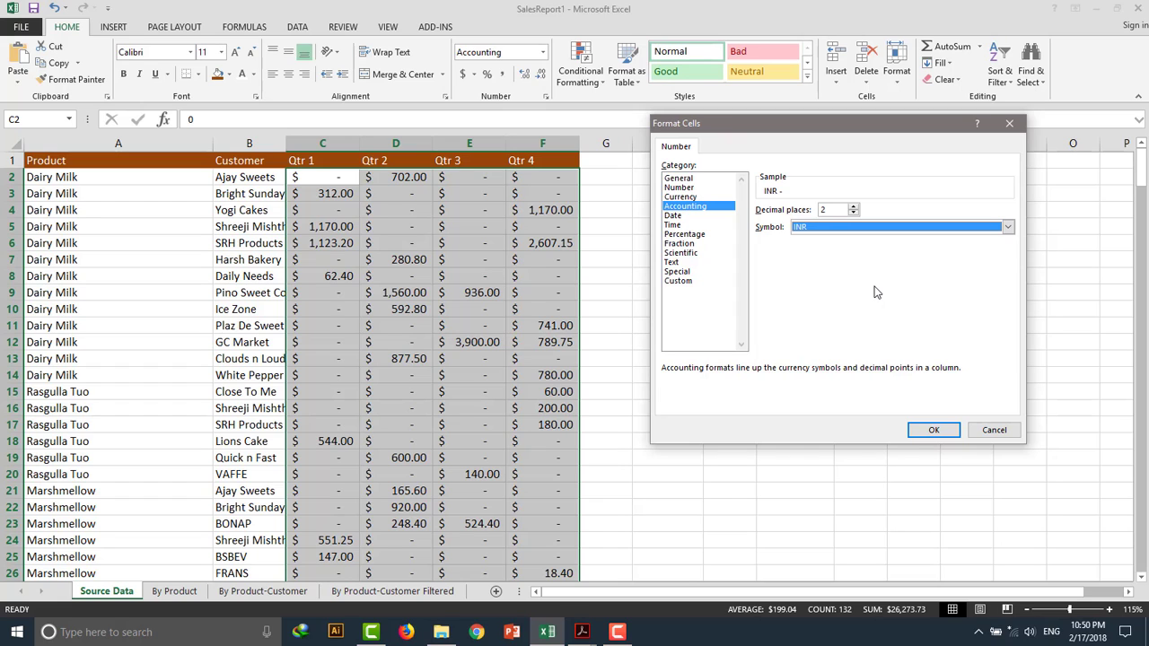
click(930, 433)
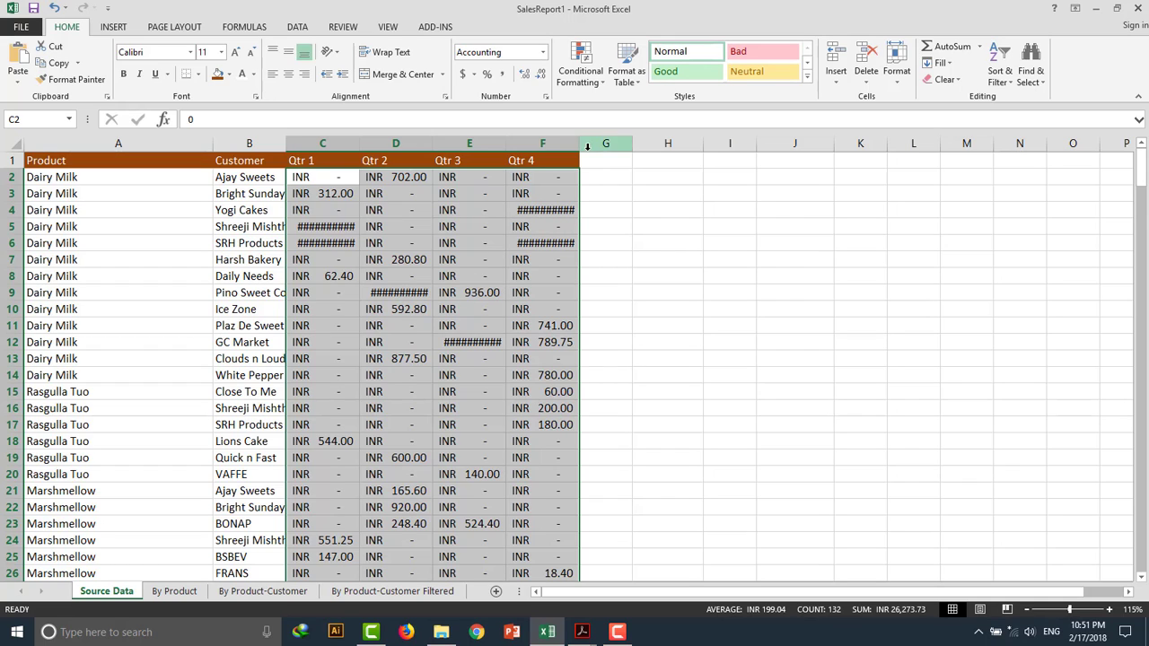
Widen columns F, E, D and C slightly so the INR amounts fit.
drag(579, 143, 587, 143)
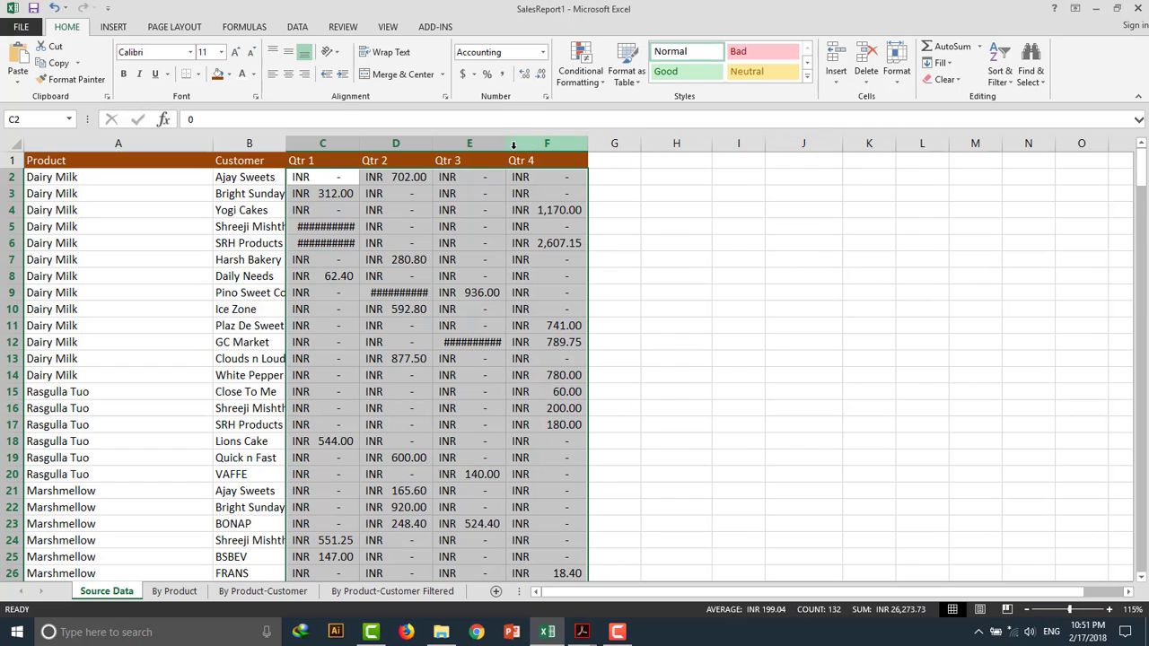
drag(506, 144, 515, 143)
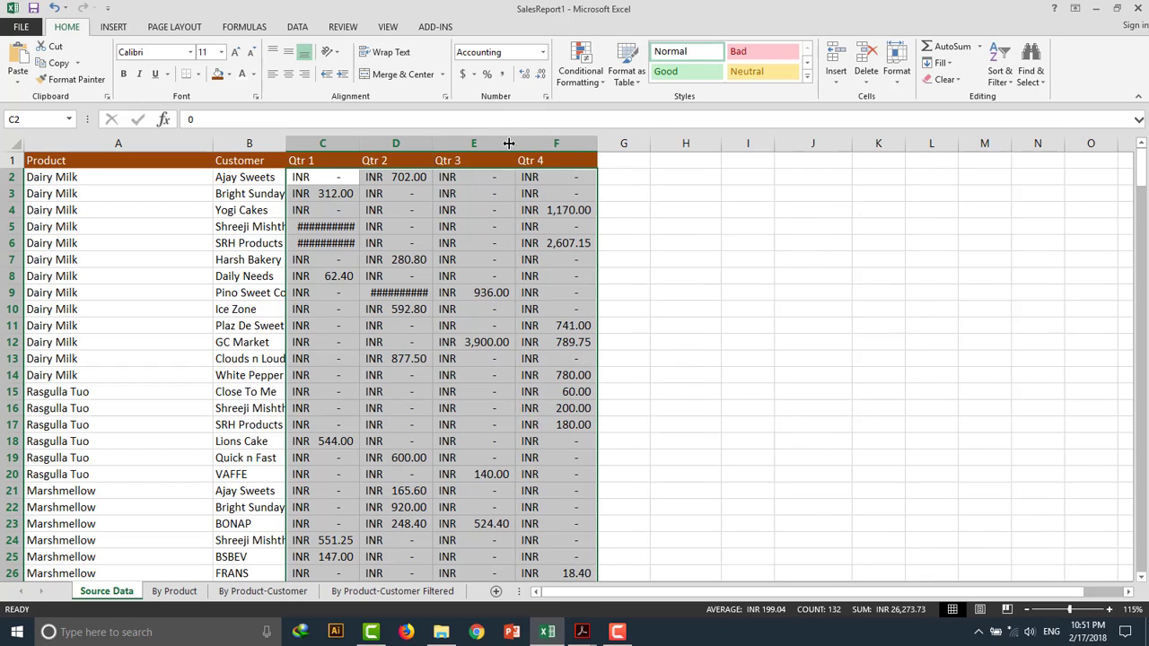
drag(430, 143, 443, 143)
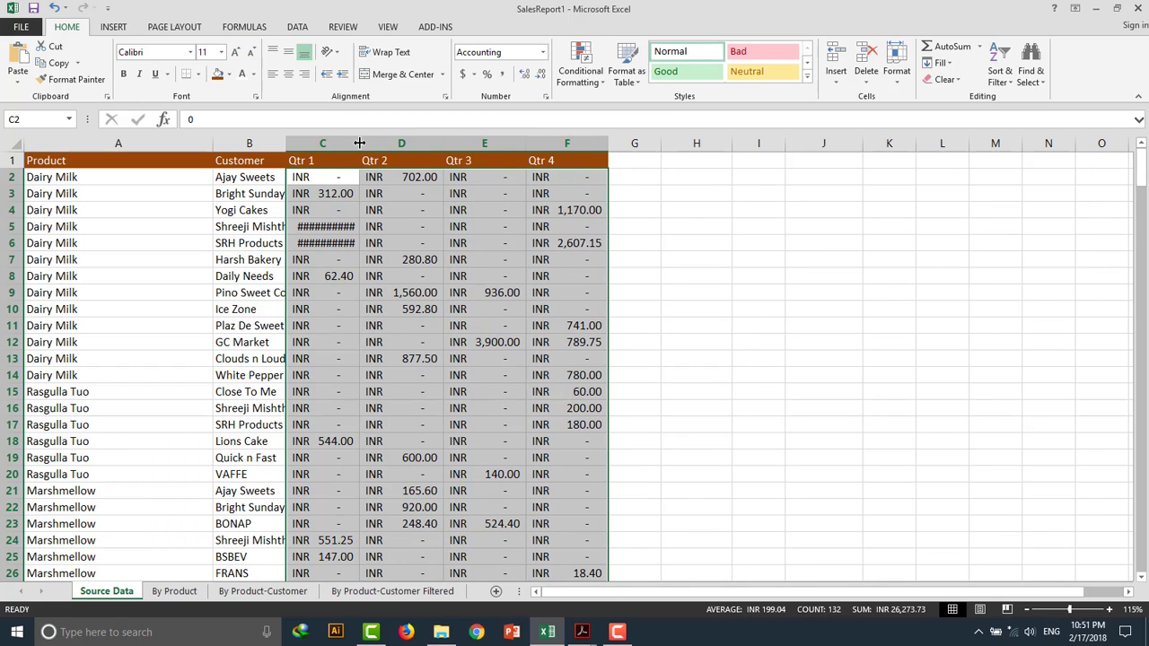
drag(359, 144, 371, 143)
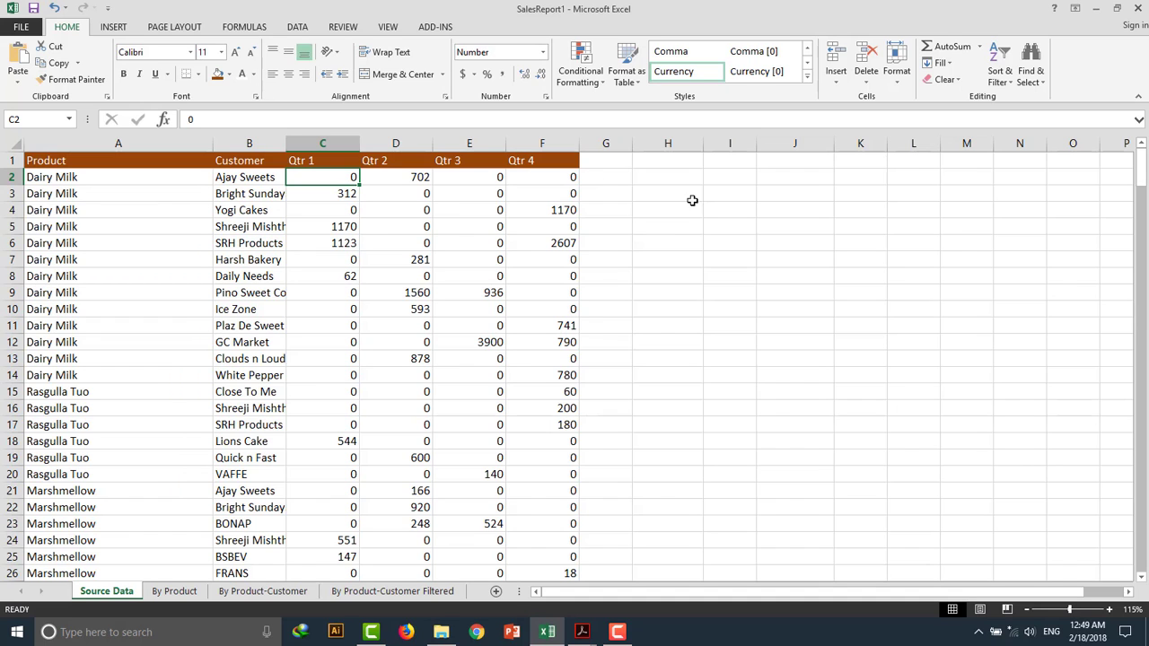
Select the Qtr 1 to Qtr 4 values from C2 down to the last row and apply the Accounting number format.
key(ctrl+shift+Right)
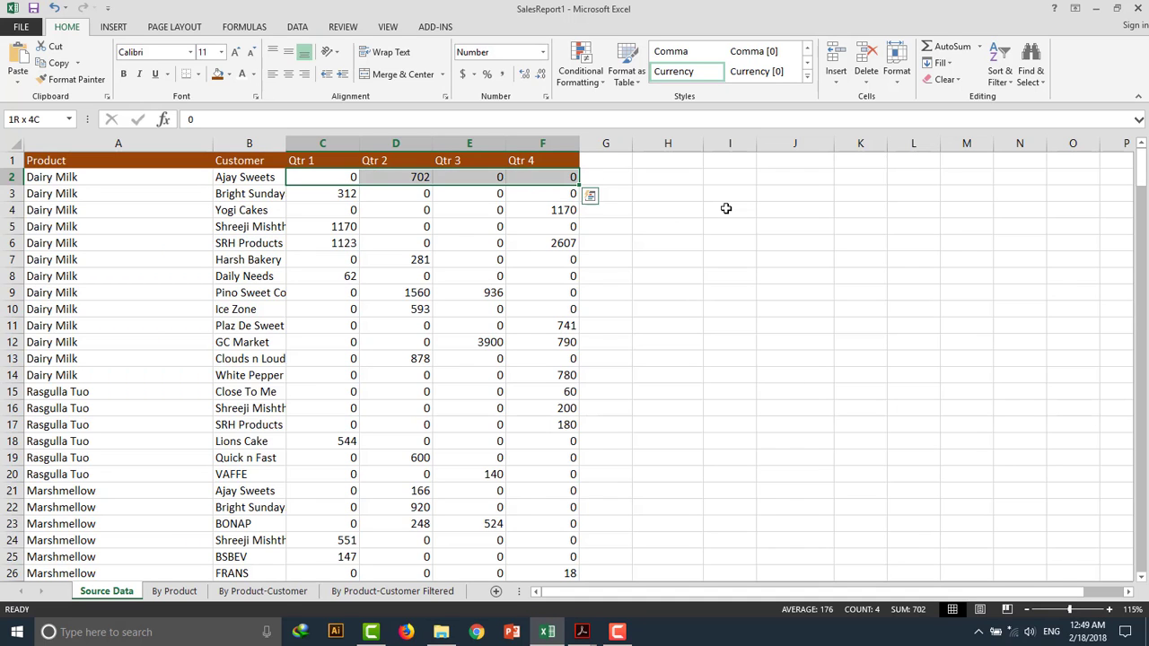
key(ctrl+shift+Down)
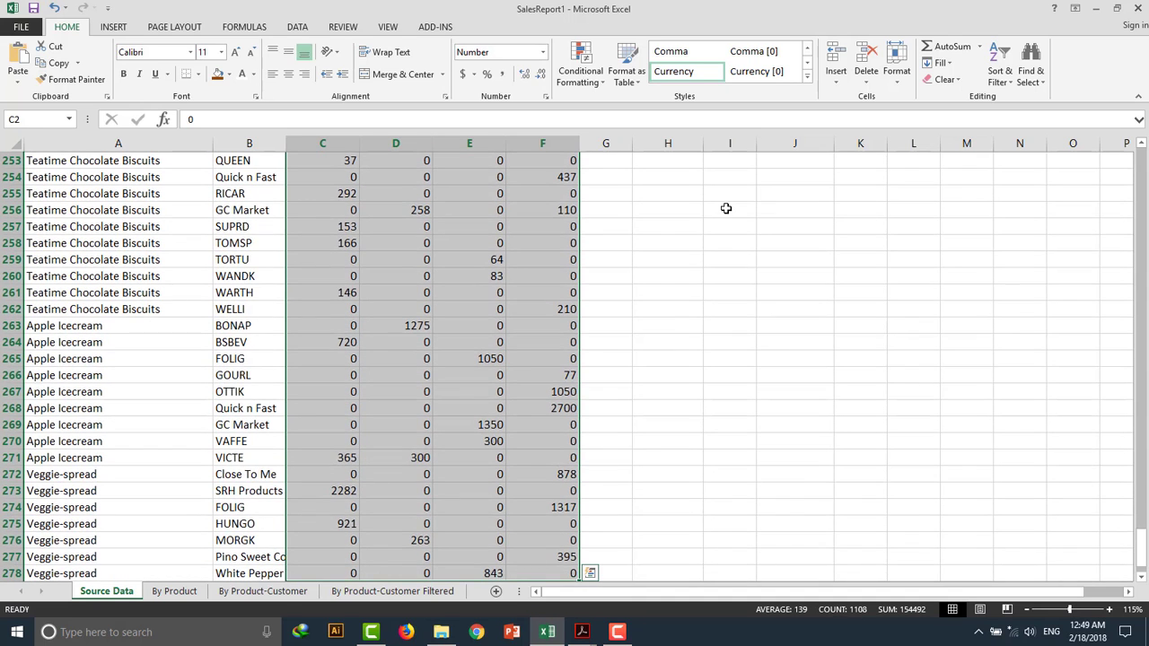
scroll(685, 224, up, 20)
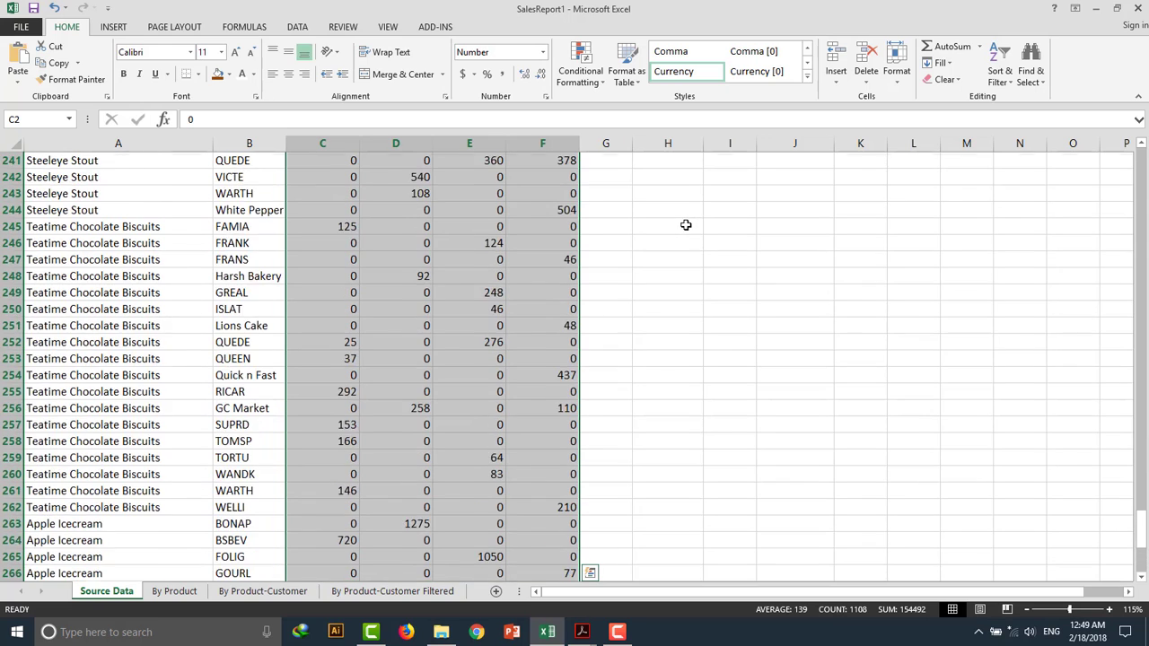
click(463, 74)
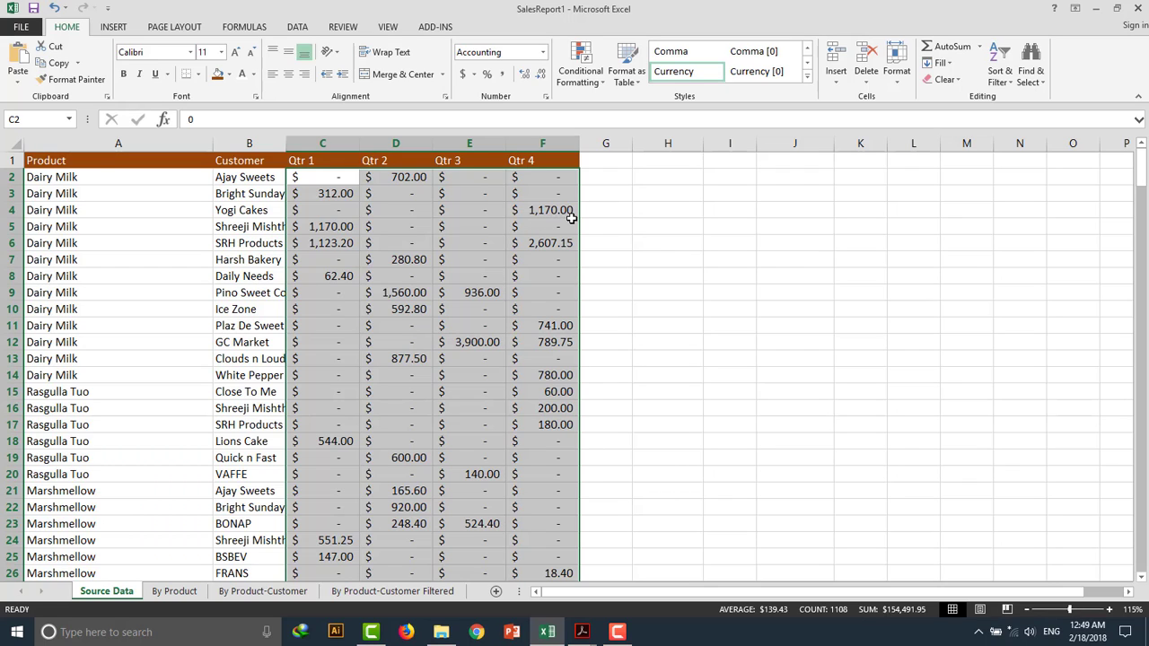
Adjust the quarterly values' decimal places down and back up, then switch their number format to General.
click(541, 75)
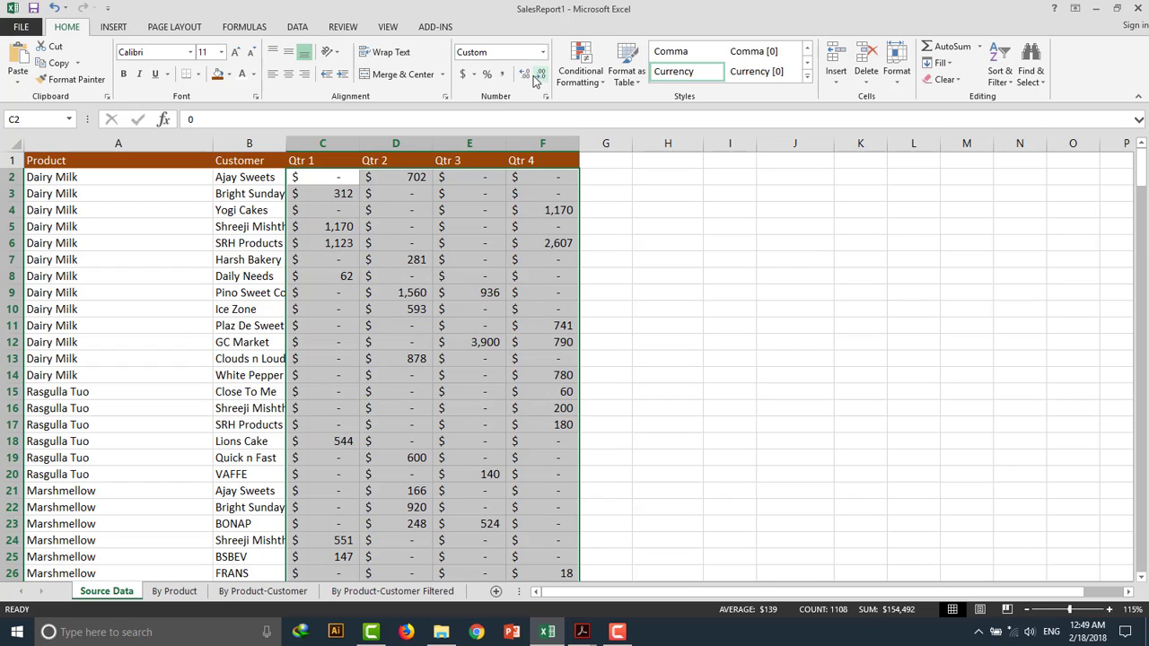
click(525, 74)
click(525, 74)
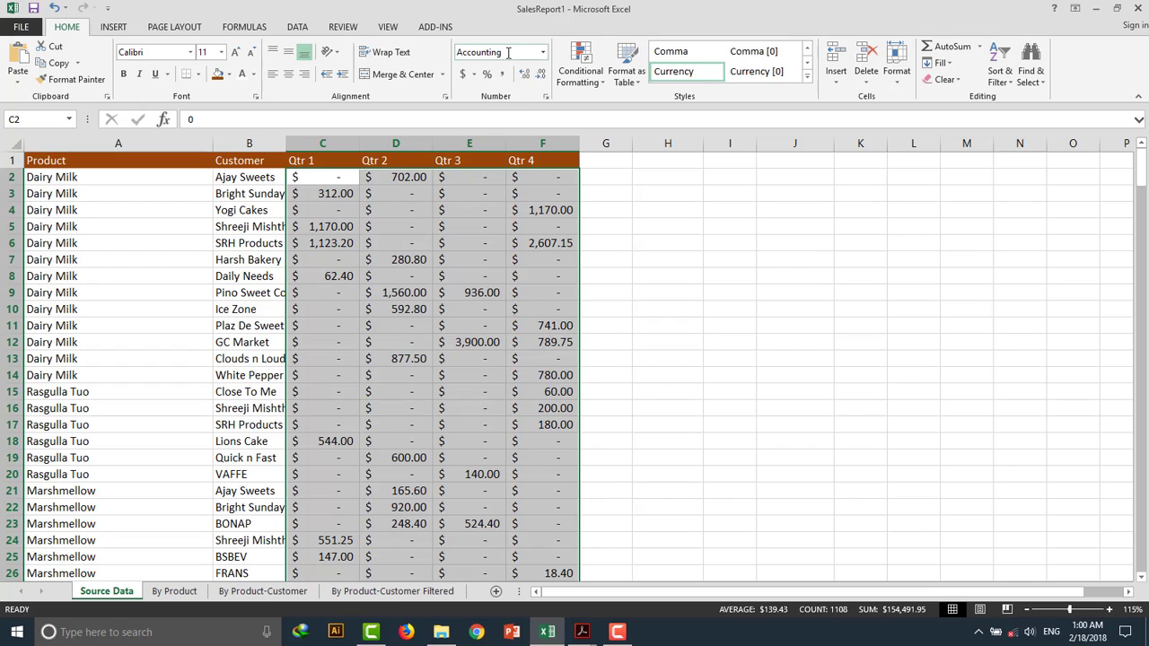
click(543, 52)
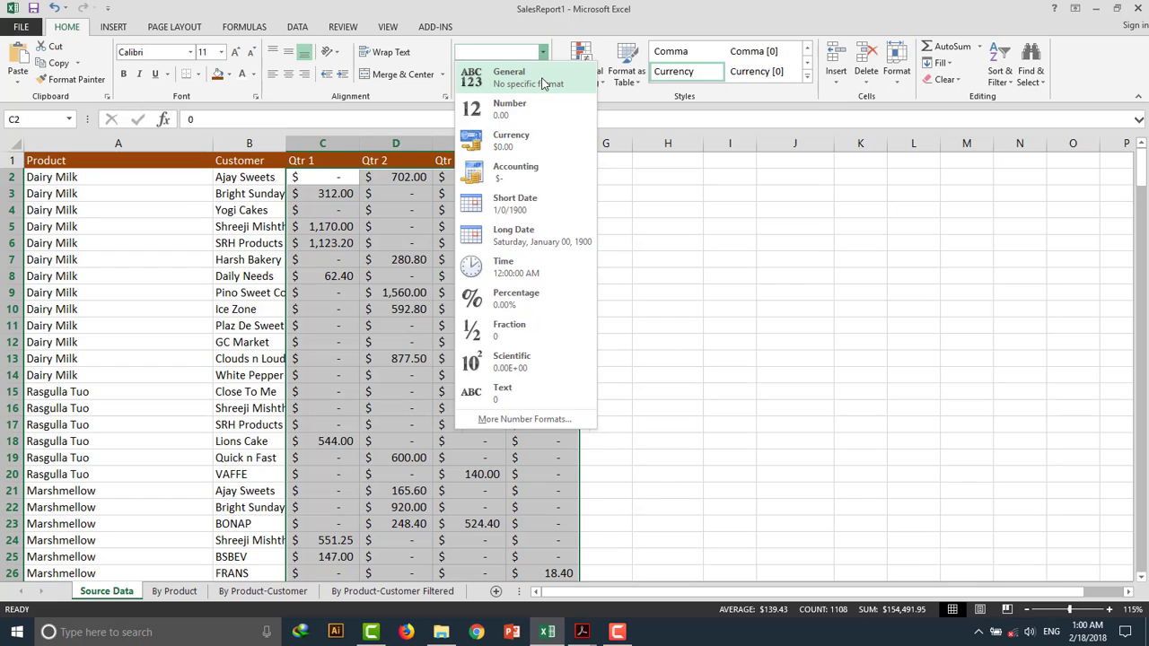
click(543, 84)
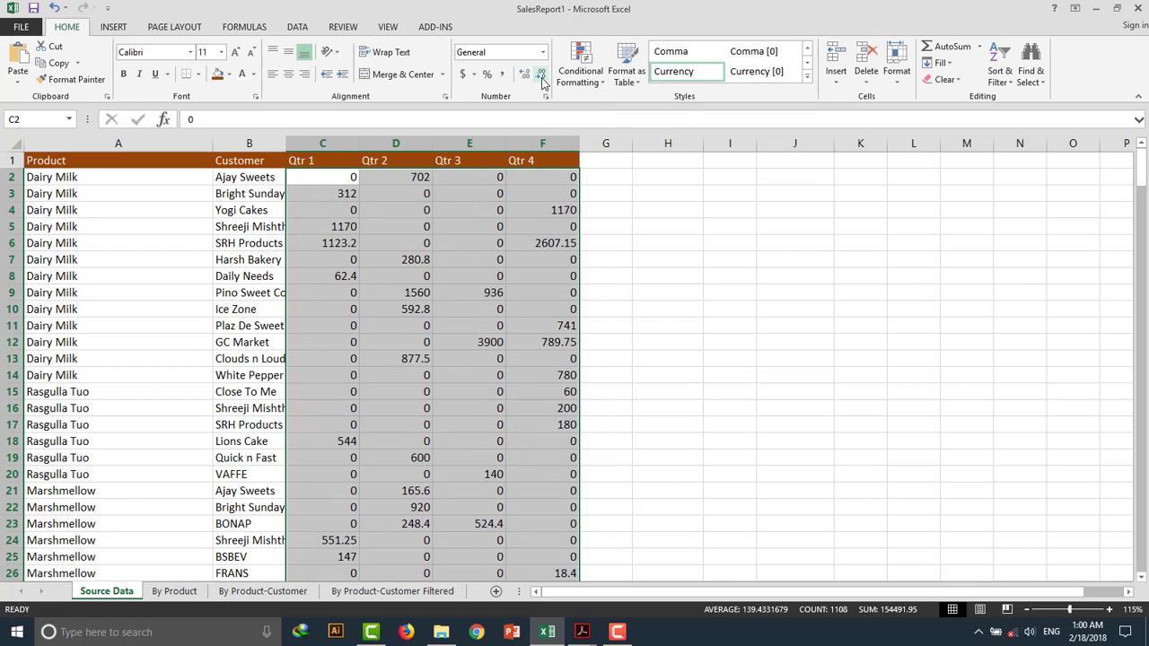
Apply the Number format and then the Currency format to the quarterly values.
click(543, 52)
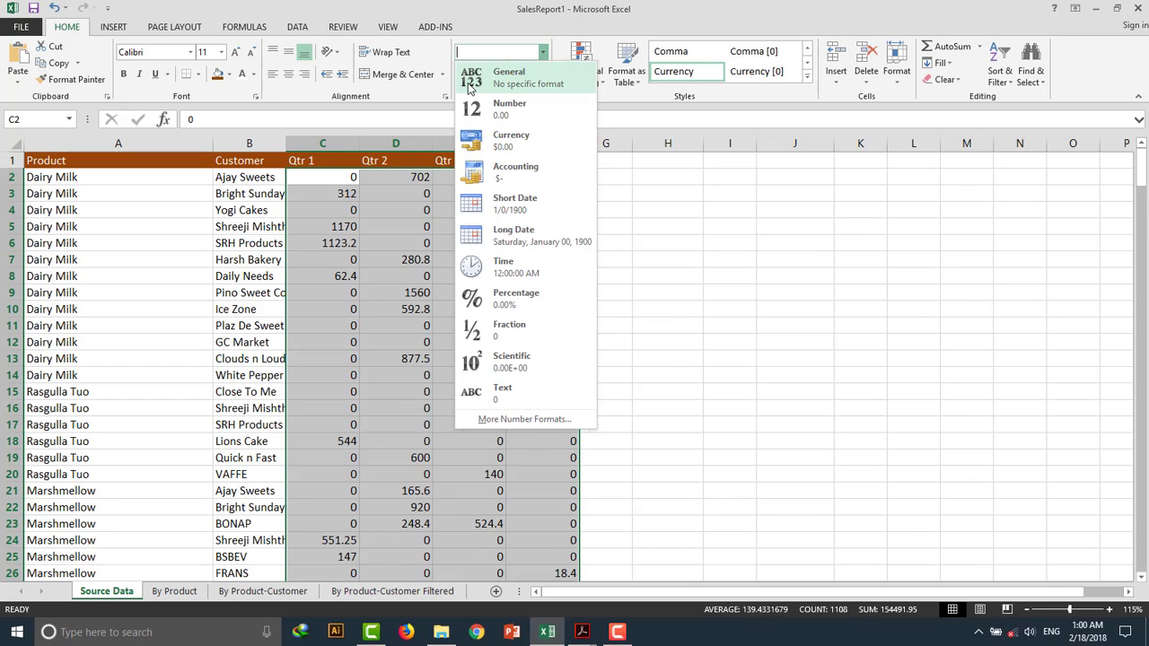
click(498, 115)
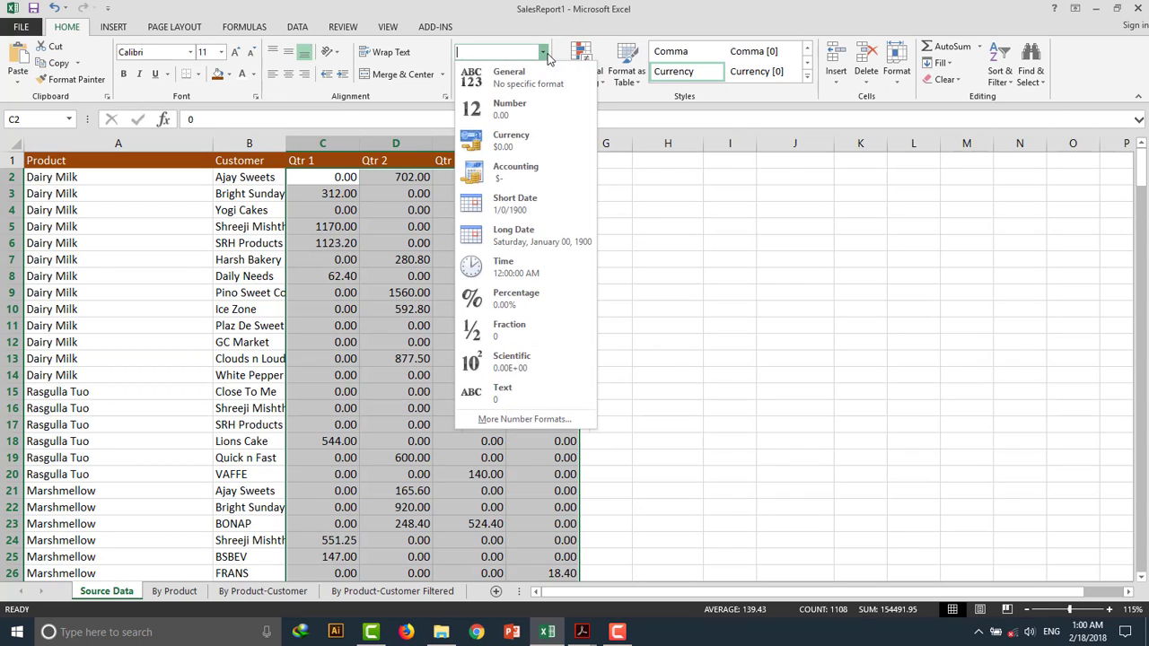
click(542, 52)
click(529, 141)
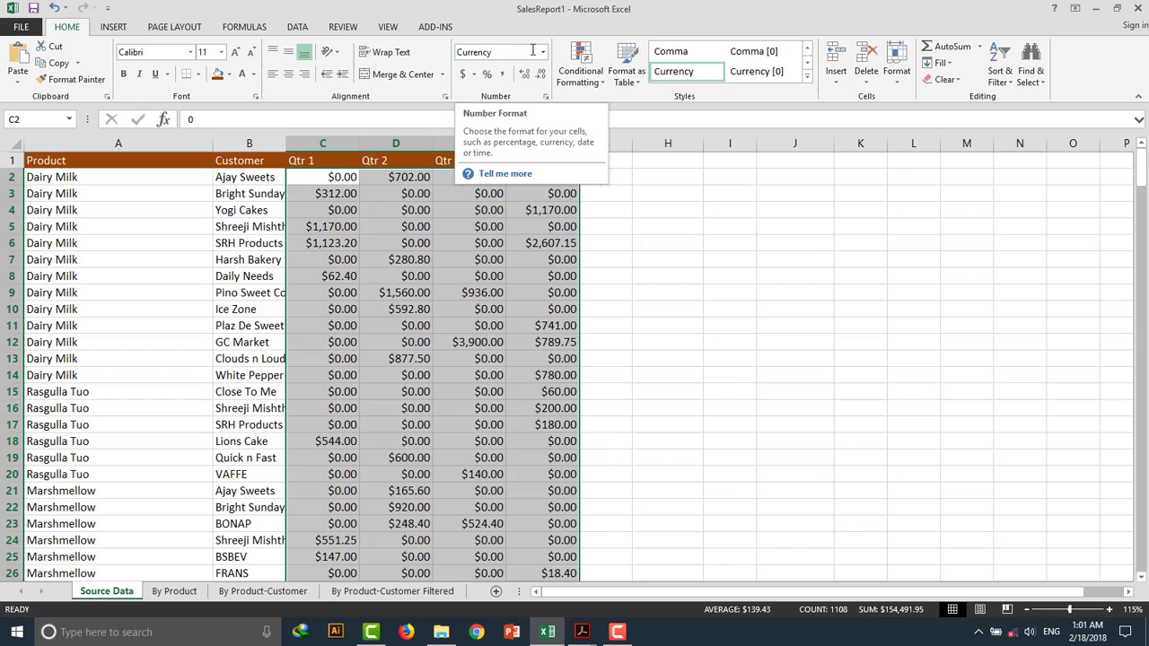
Reset the quarterly values with the Normal cell style and the General number format, then deselect the range.
click(805, 78)
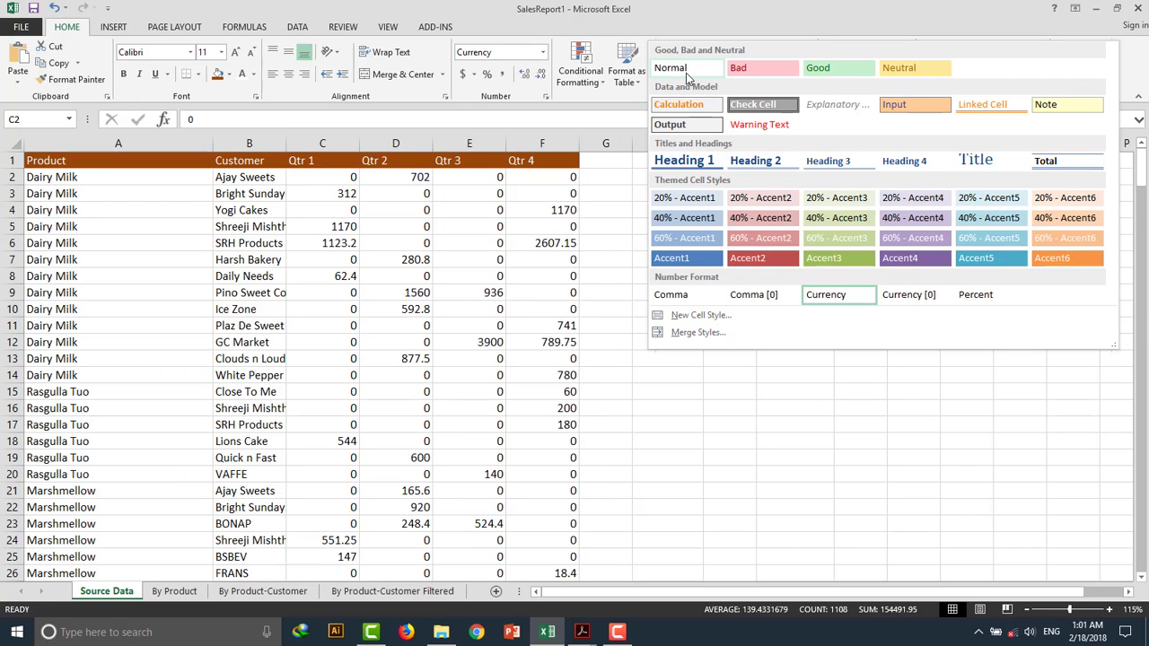
click(686, 72)
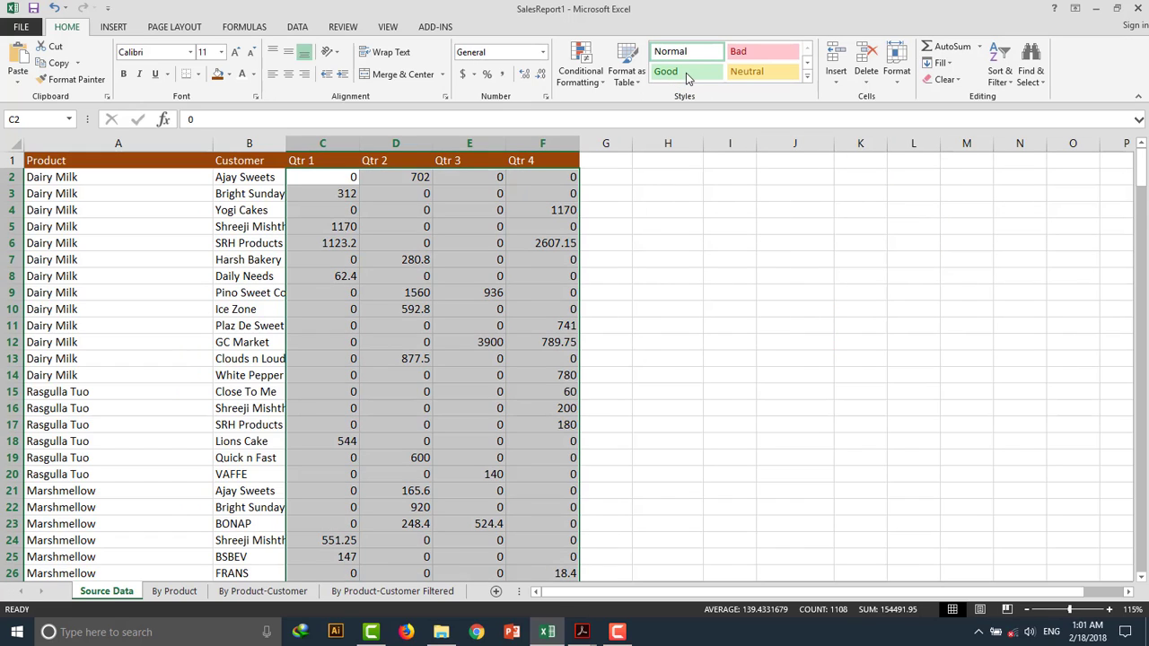
click(542, 52)
click(514, 87)
click(646, 352)
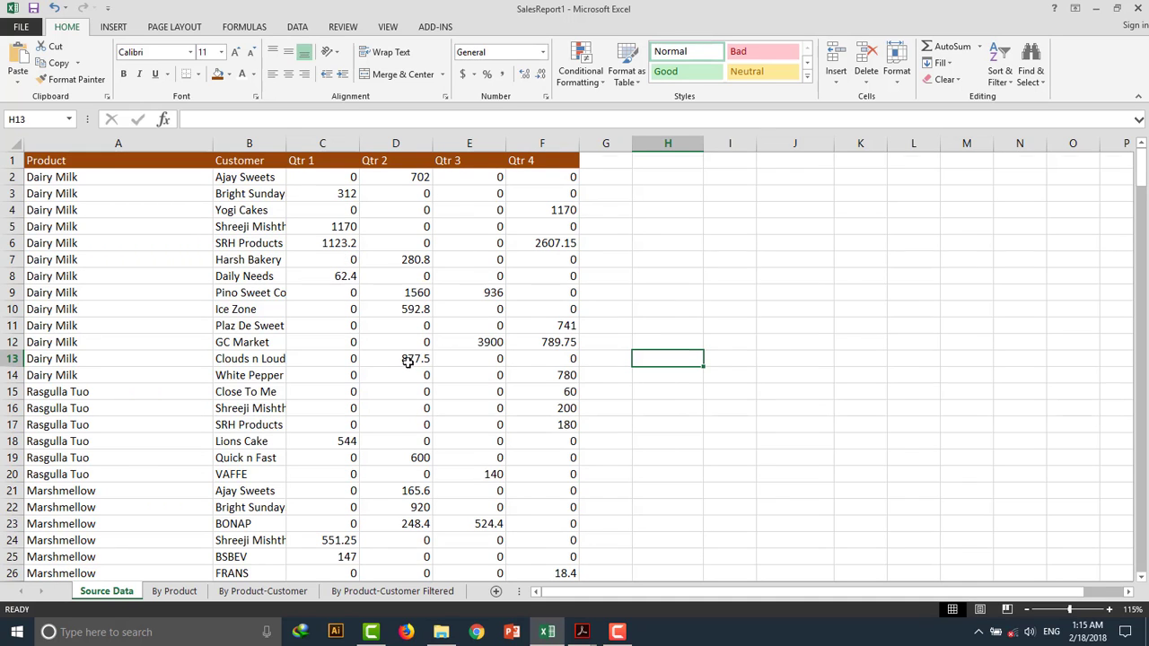
Open the workbook's print preview.
scroll(409, 363, down, 20)
scroll(407, 363, up, 20)
click(20, 27)
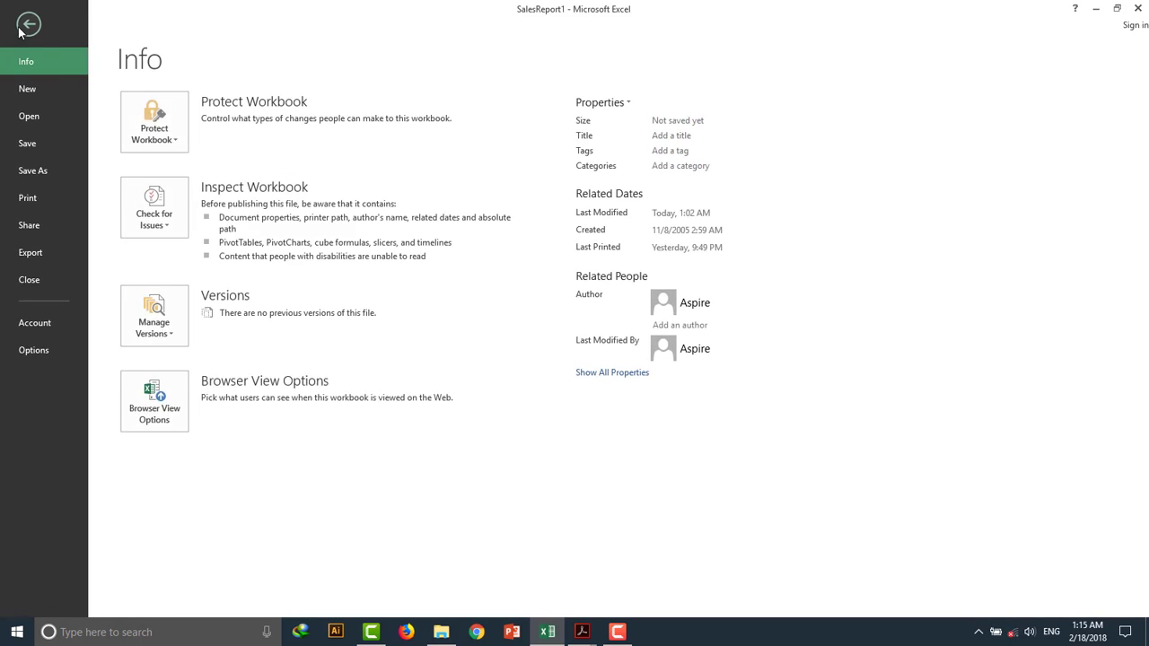
click(54, 203)
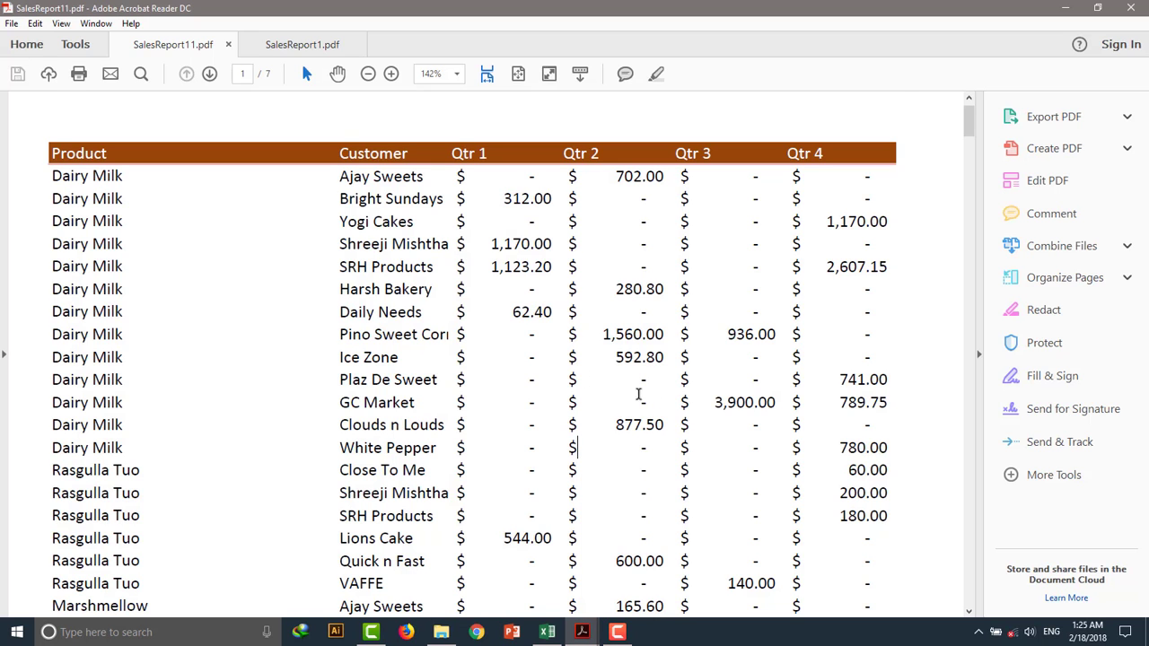
Scroll through the printed PDF of the report, then return to the worksheet.
scroll(597, 352, down, 4)
scroll(598, 351, down, 9)
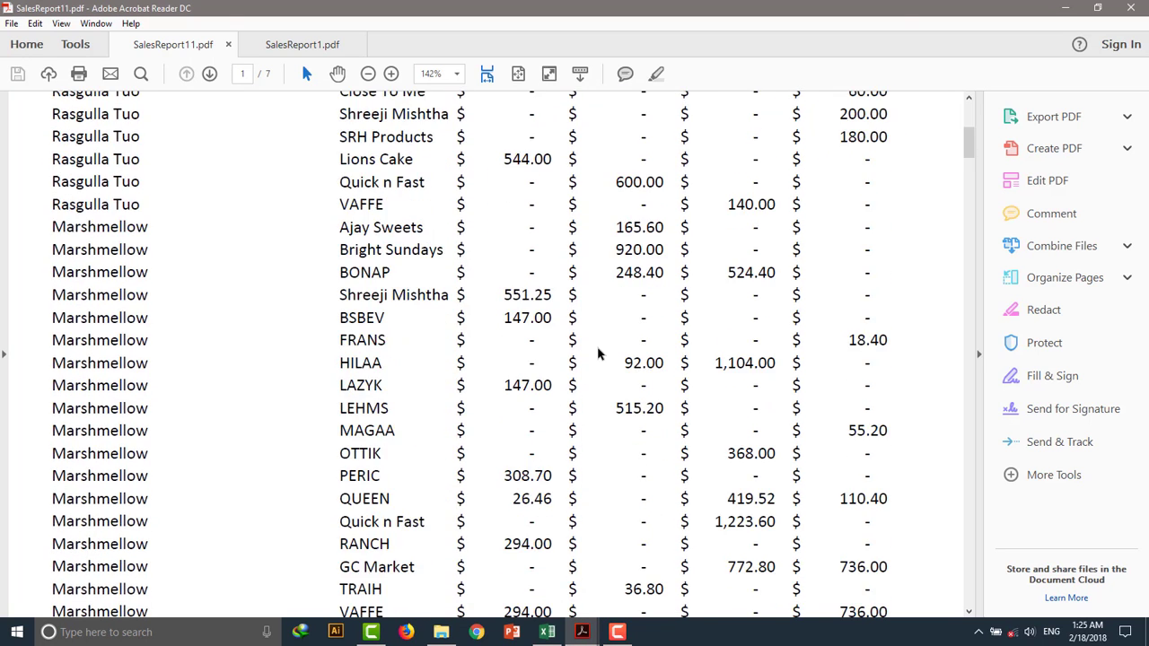
scroll(598, 351, up, 14)
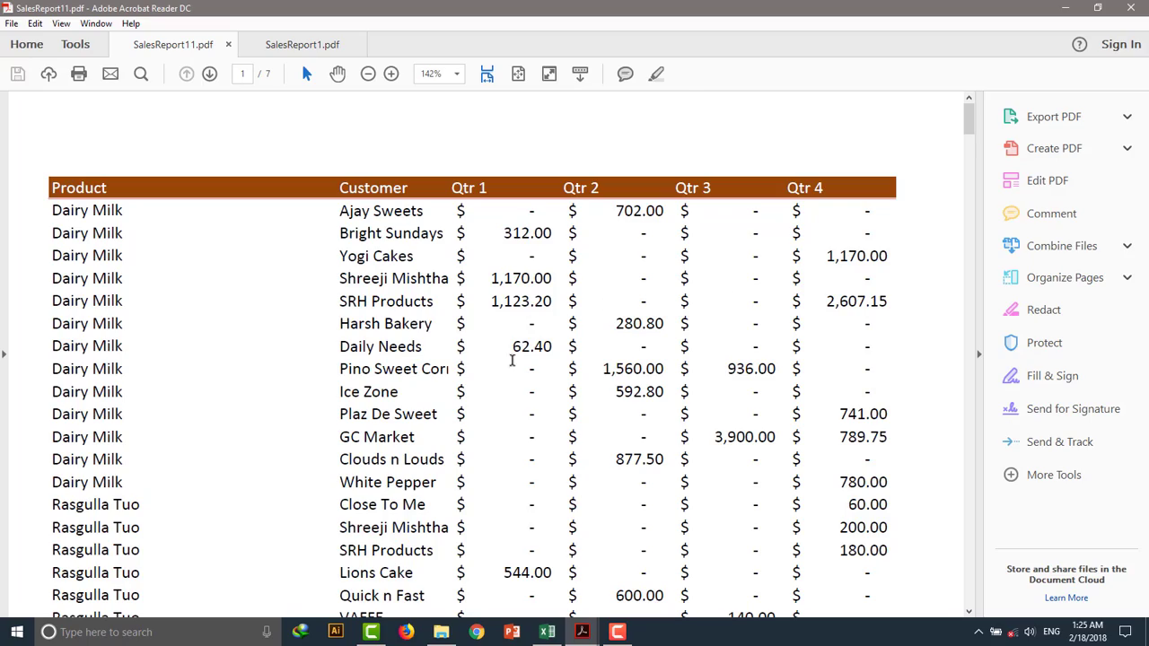
scroll(512, 363, down, 10)
scroll(512, 366, down, 6)
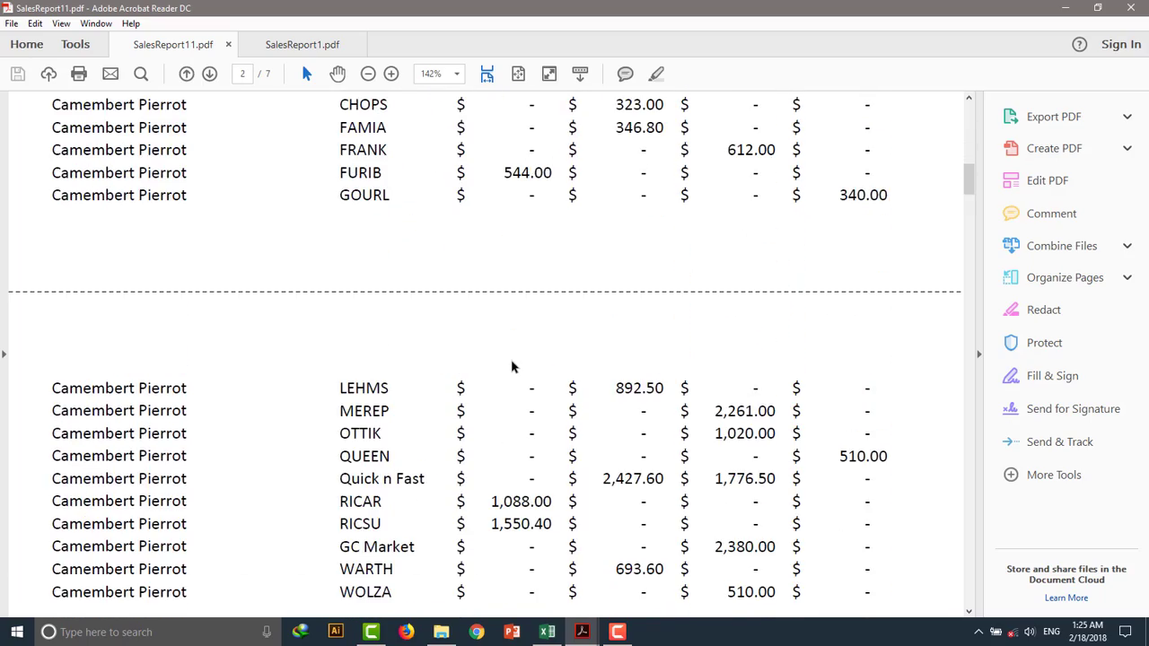
scroll(513, 366, up, 10)
scroll(511, 361, up, 6)
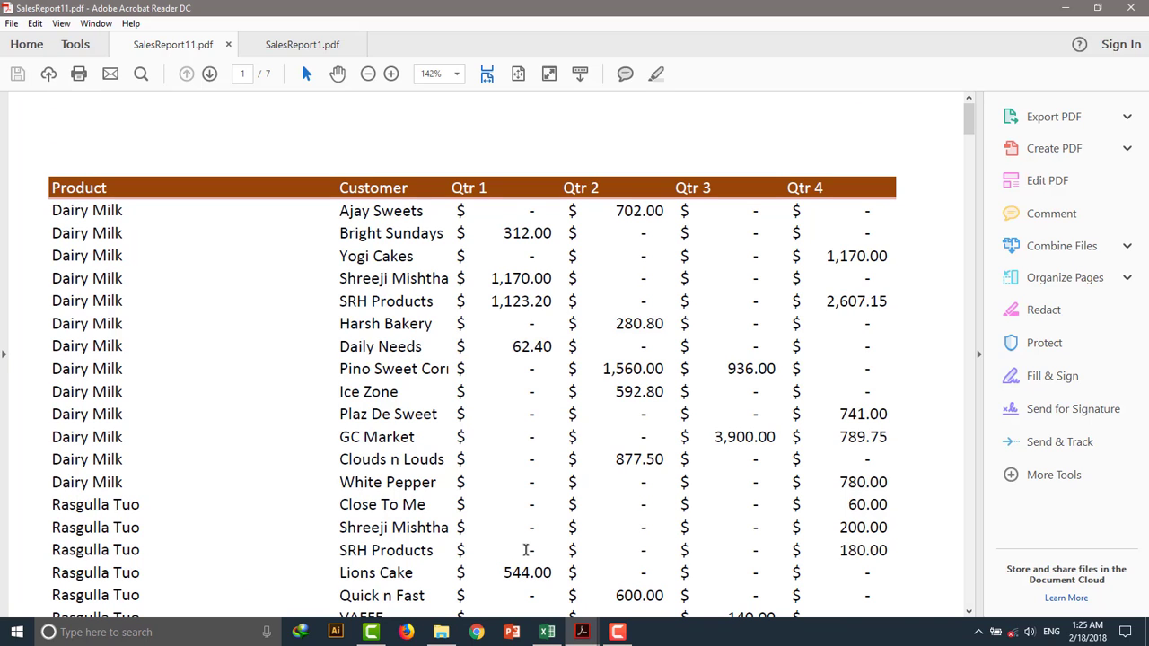
click(548, 632)
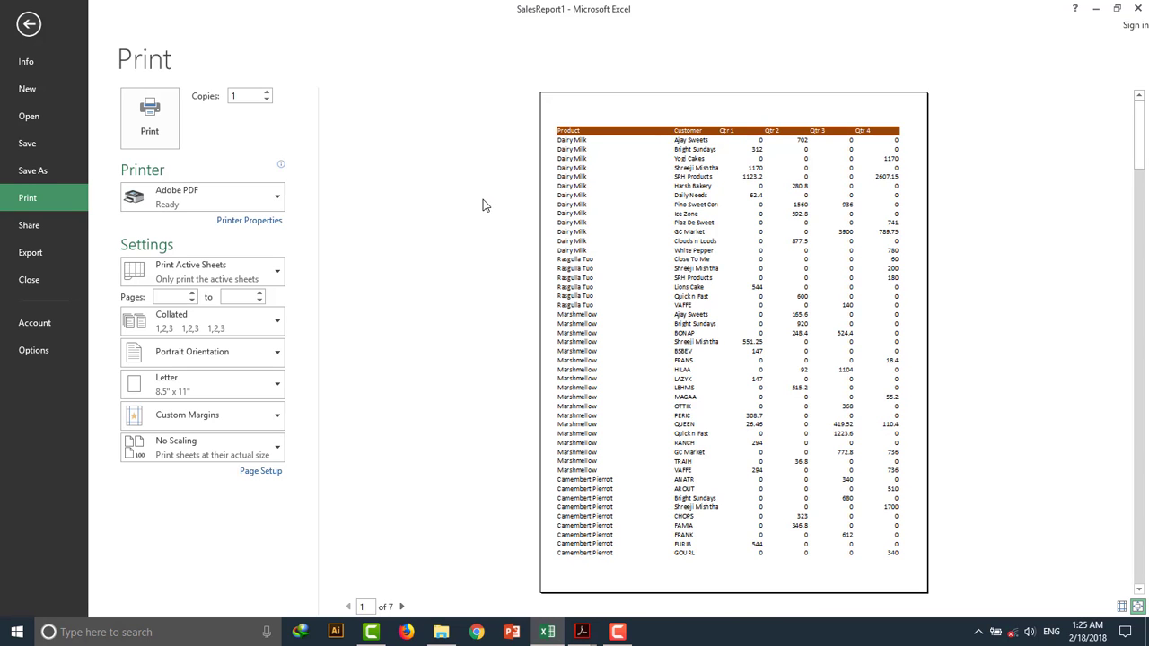
key(Escape)
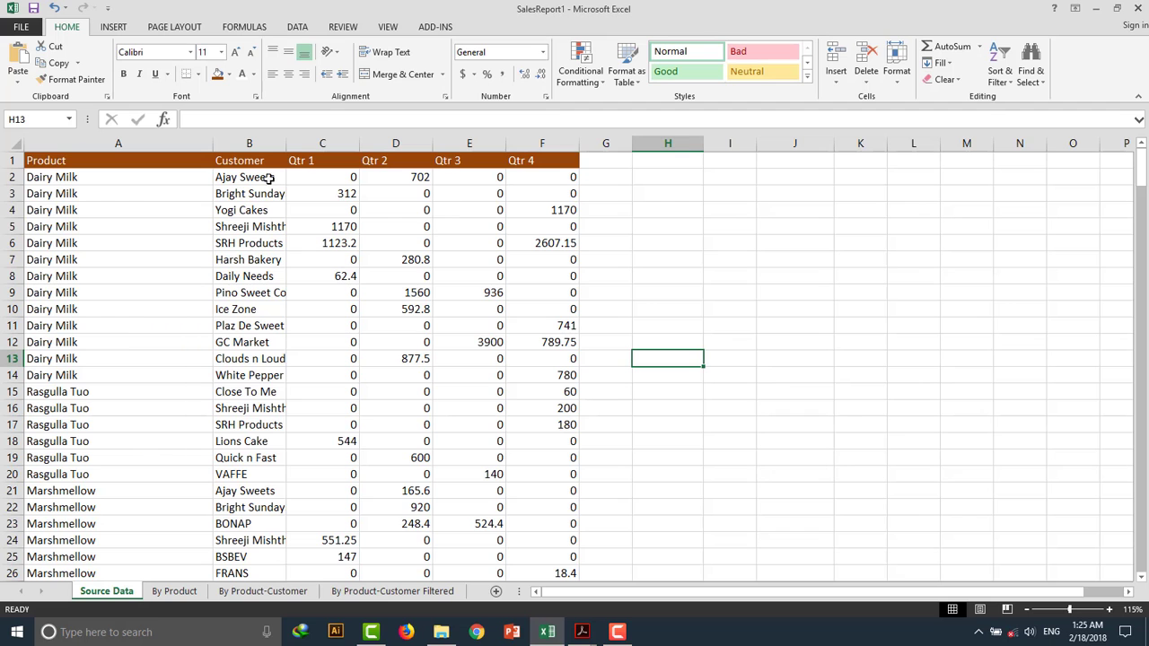
scroll(474, 218, down, 9)
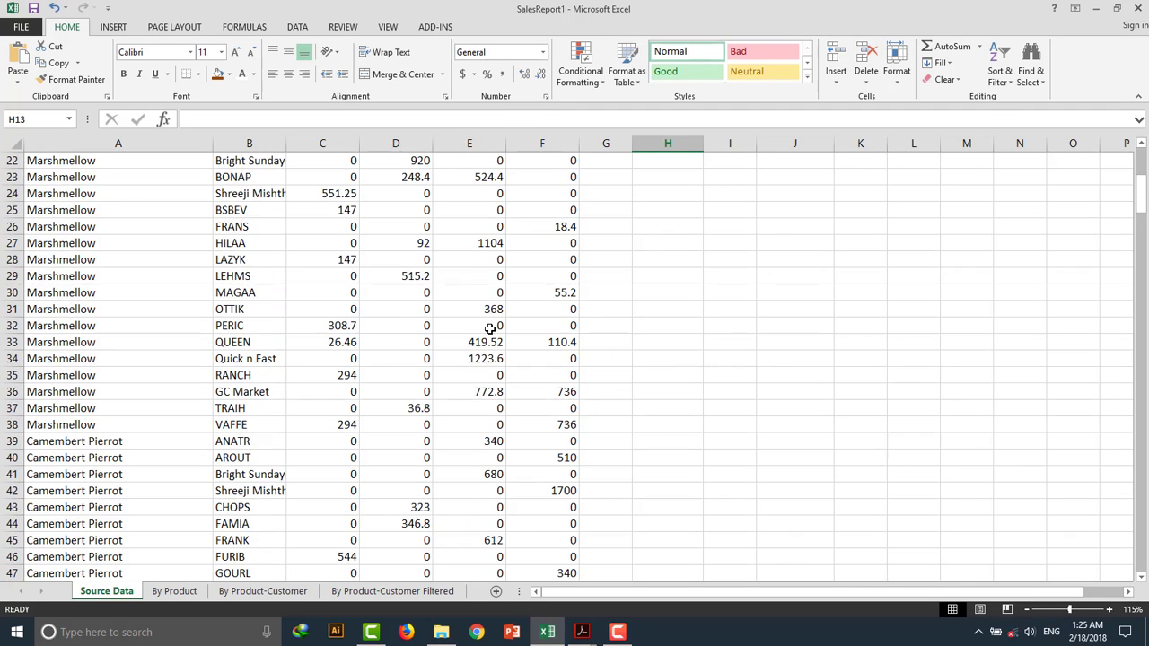
scroll(490, 329, up, 9)
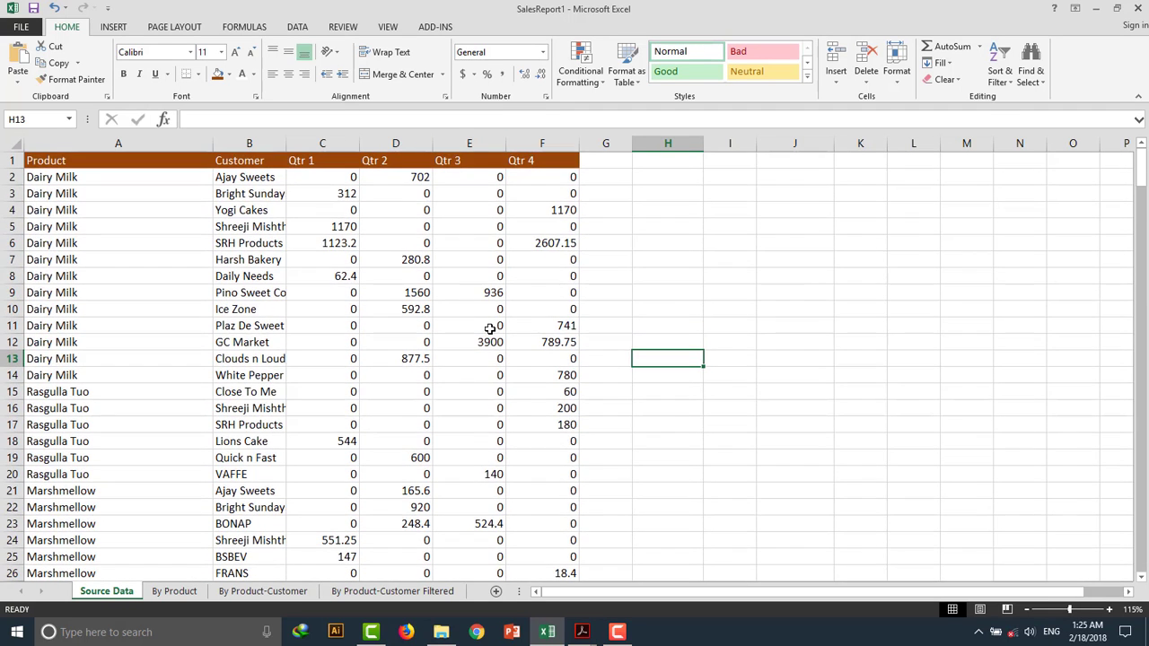
click(197, 74)
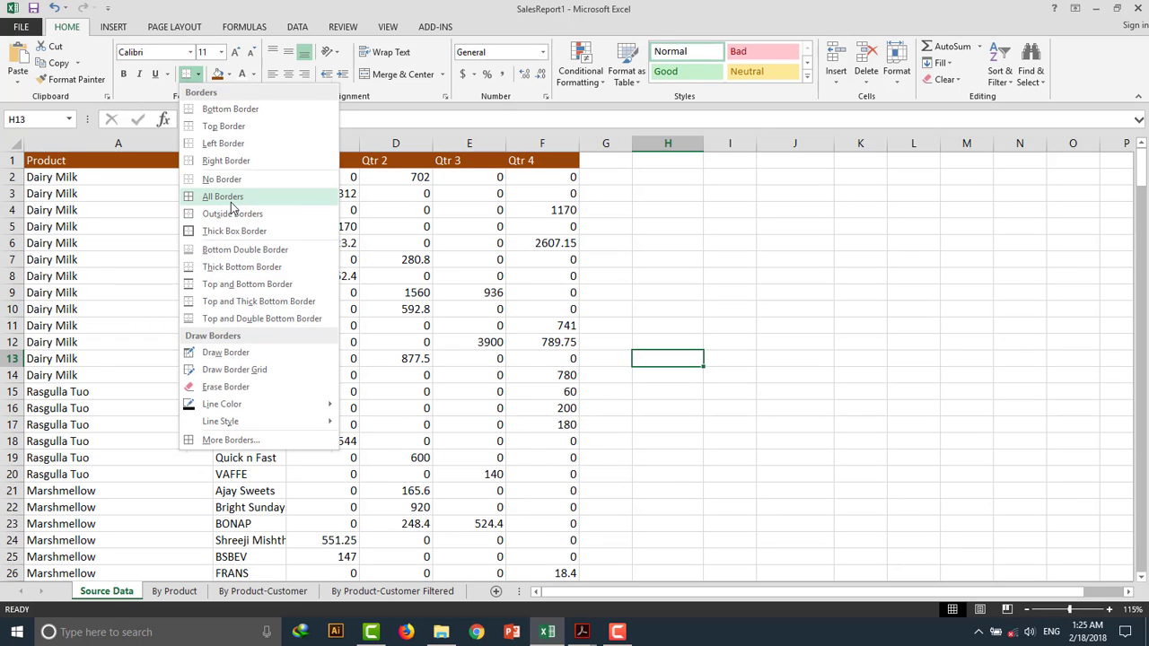
click(563, 299)
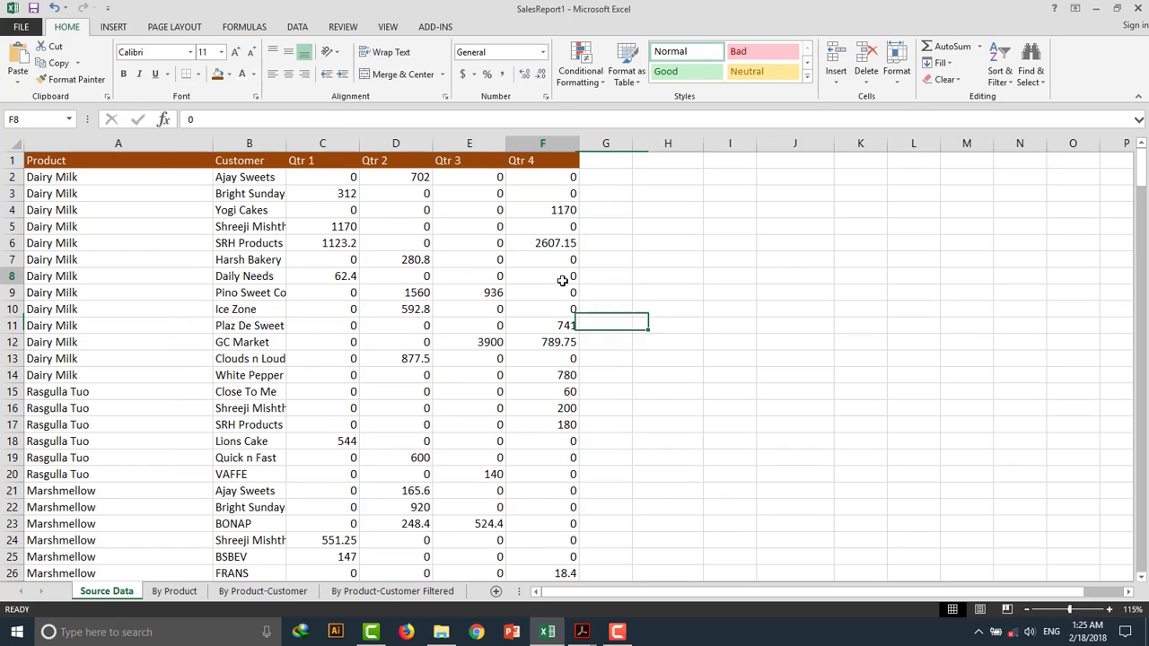
click(574, 277)
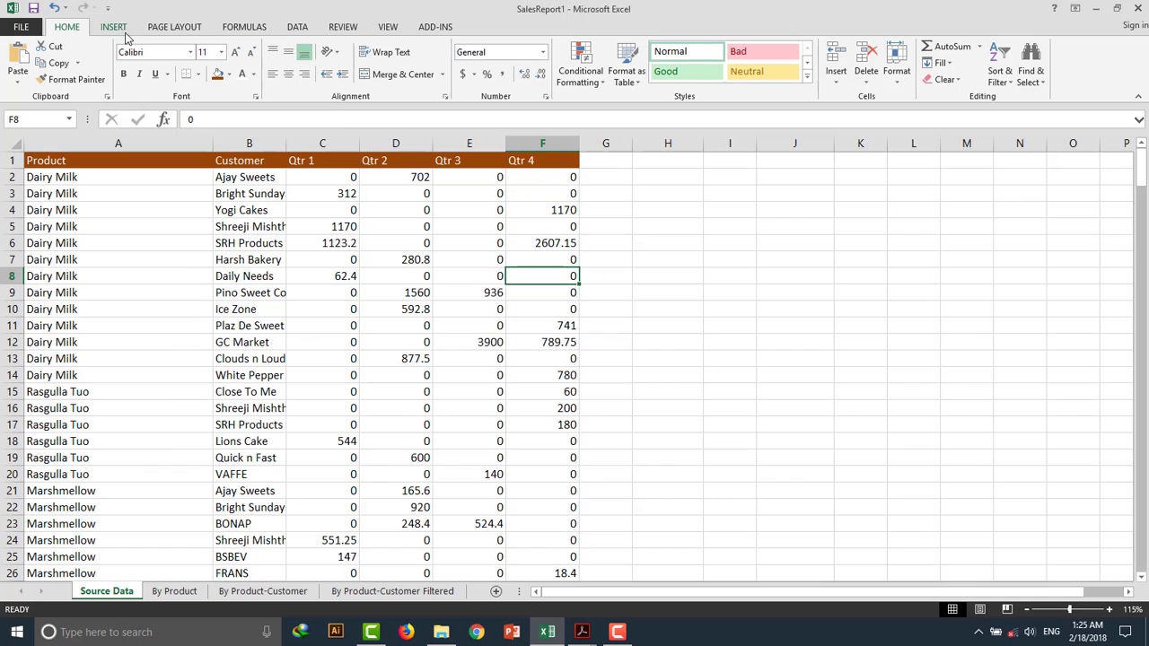
Enable printing of gridlines for the sheet in Page Setup.
click(154, 28)
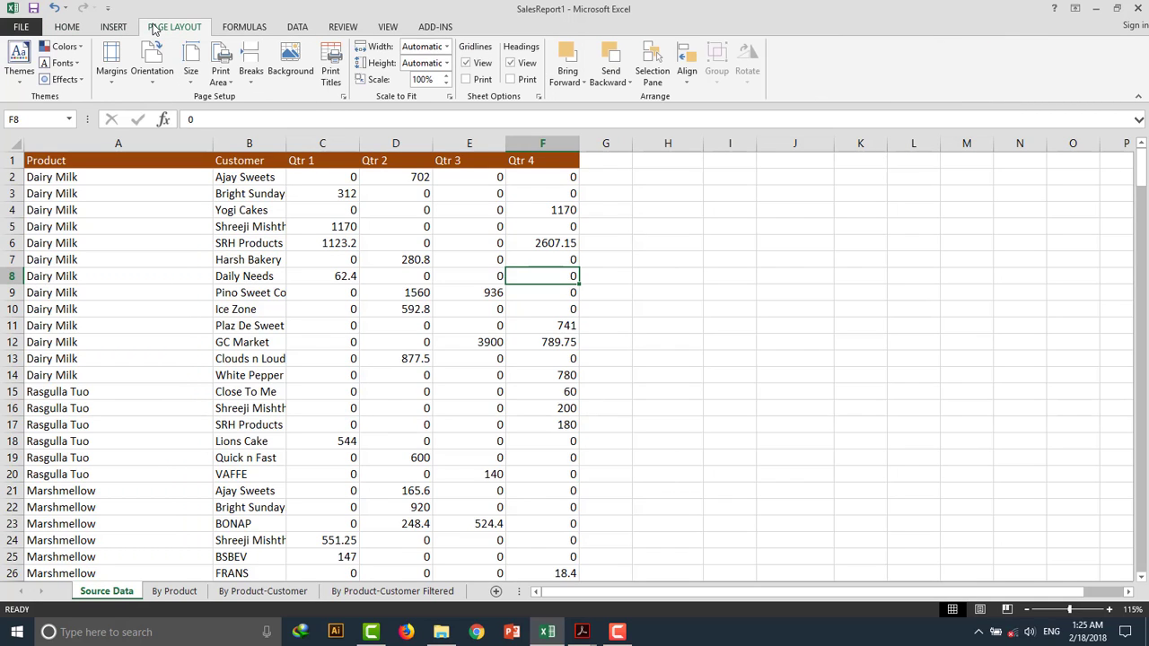
click(344, 97)
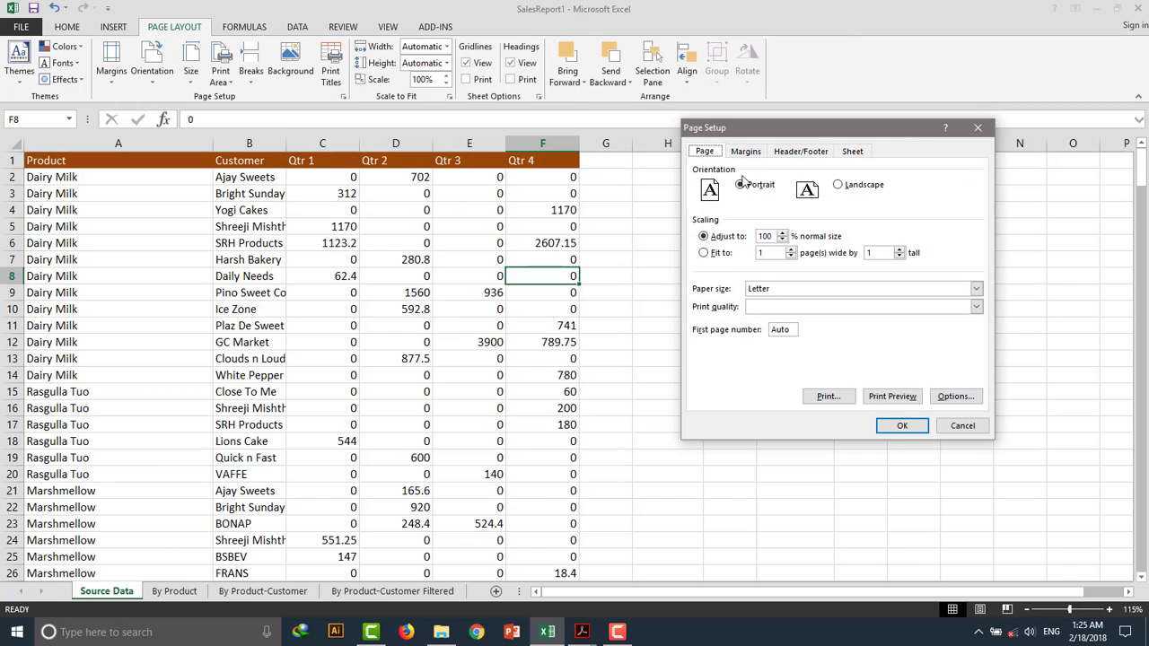
click(853, 155)
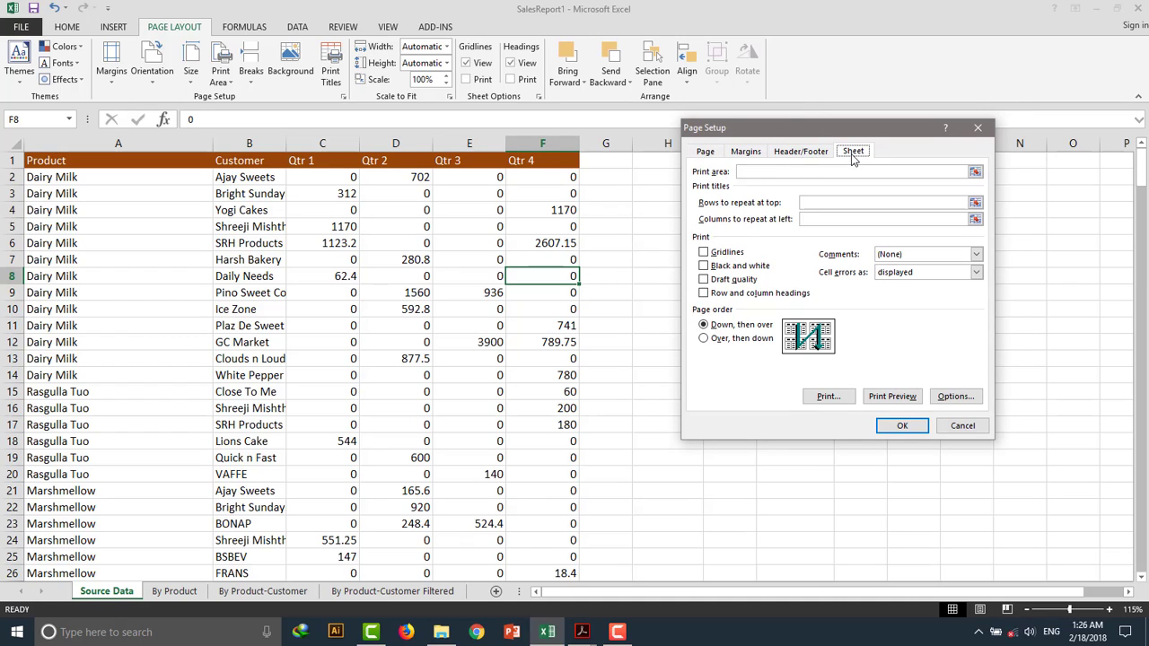
click(703, 253)
click(893, 425)
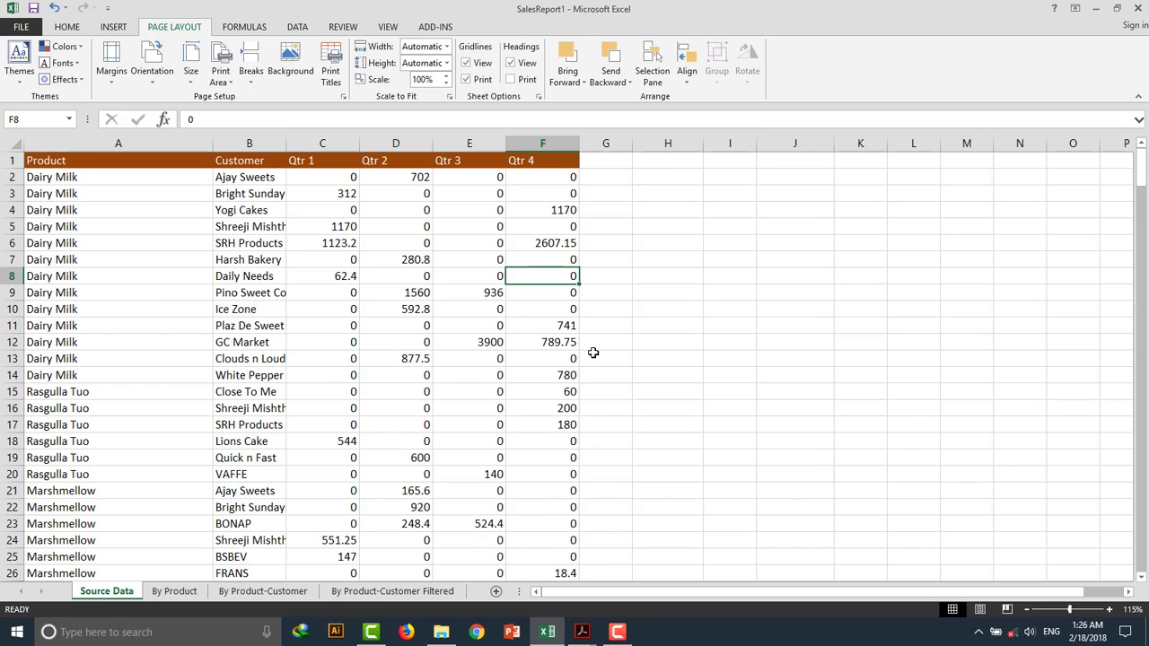
Open the print preview to check the gridlines on the printed sheet.
click(20, 26)
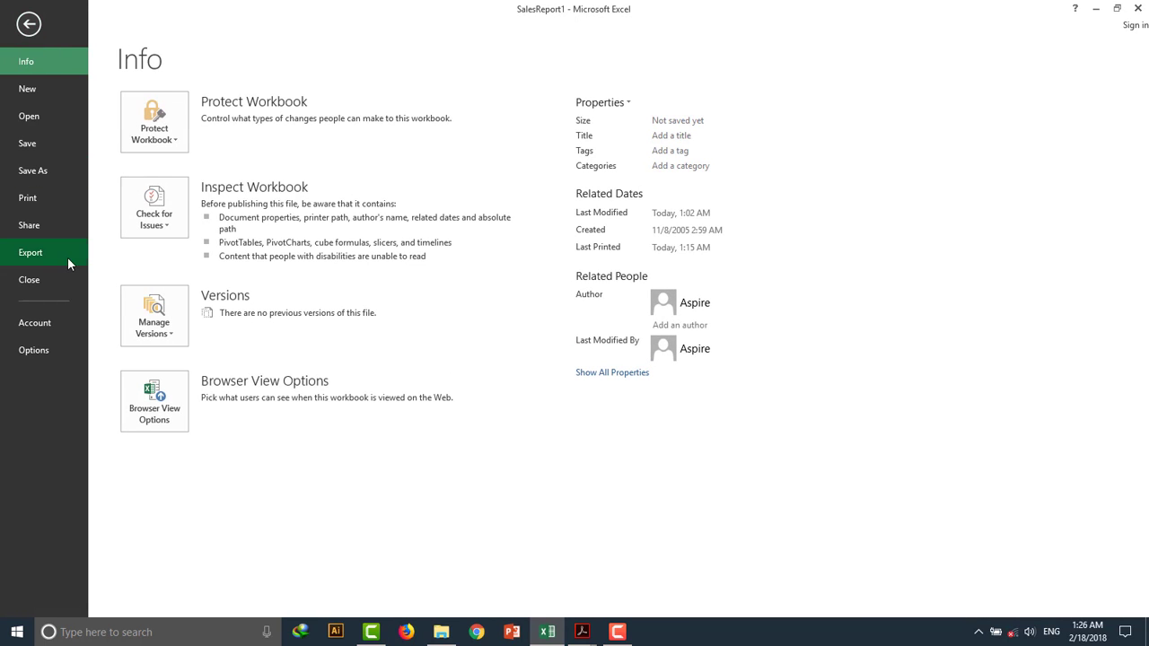
click(53, 201)
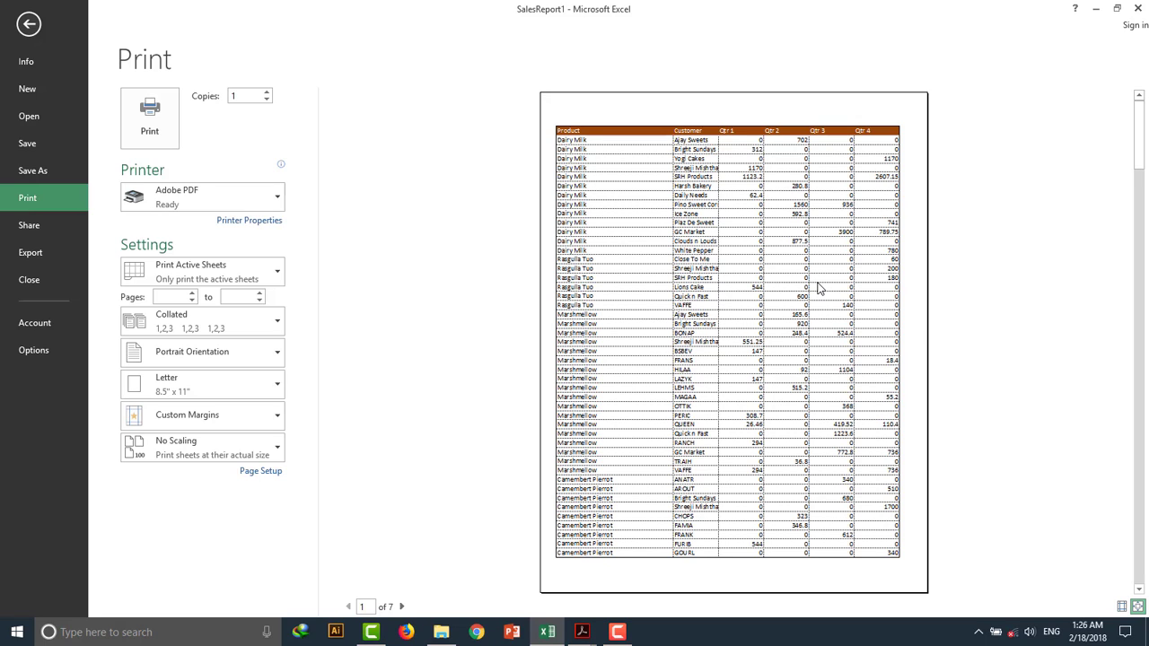
mouse_move(581, 632)
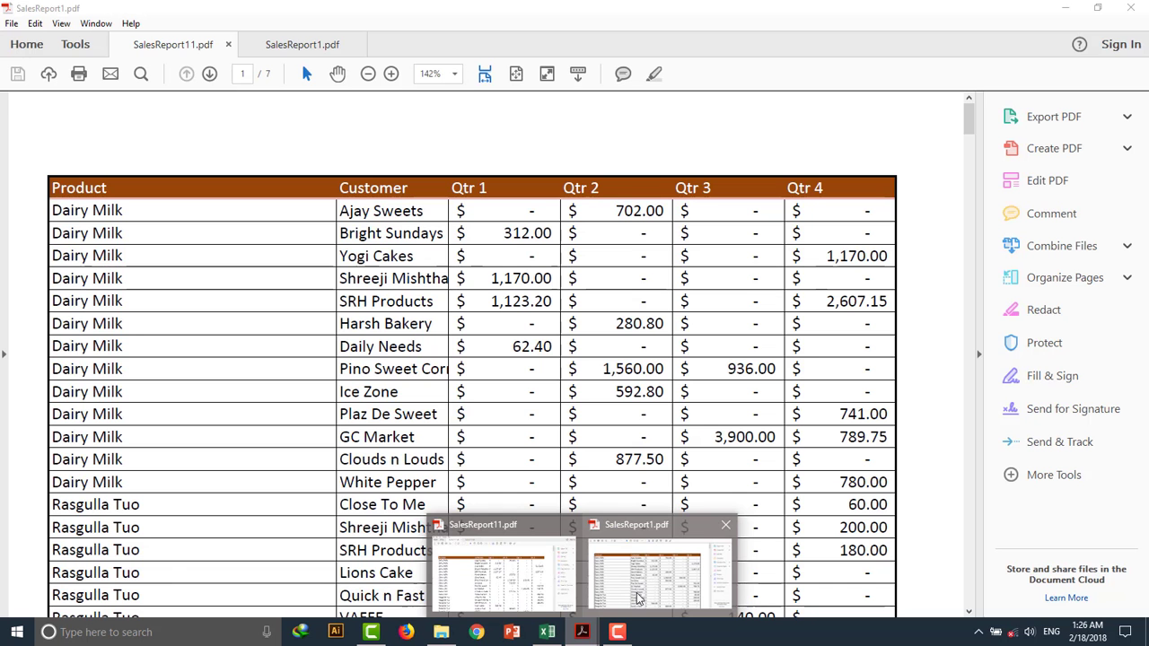
Compare the two exported PDFs of the report, with and without gridlines, then return to the worksheet.
click(639, 598)
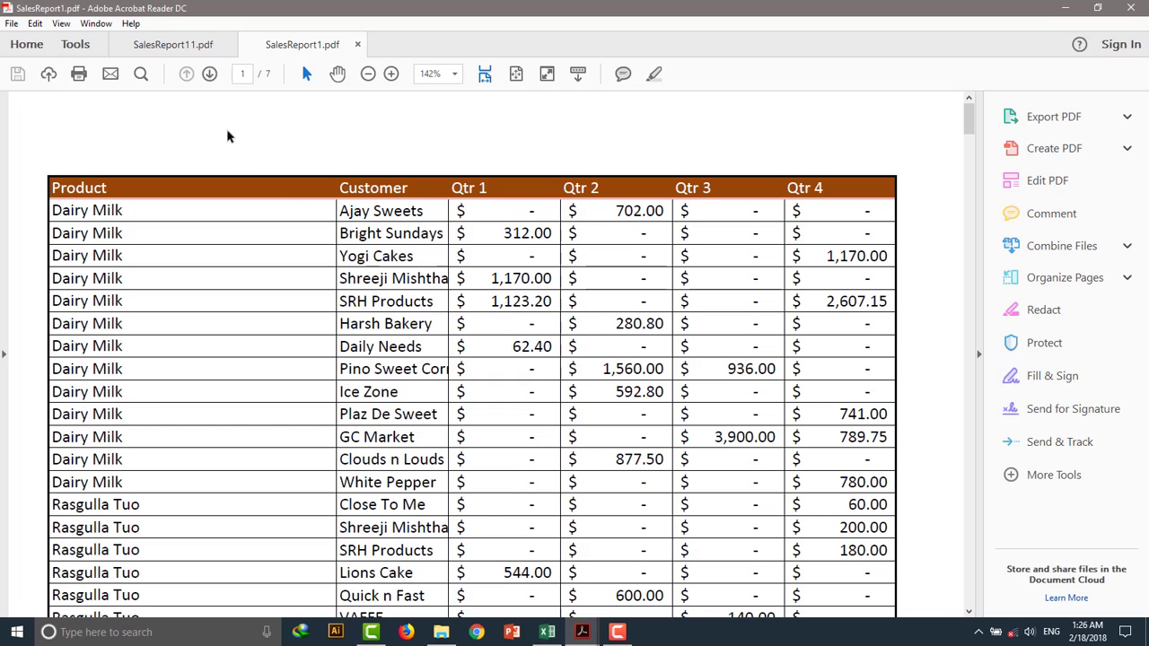
click(181, 52)
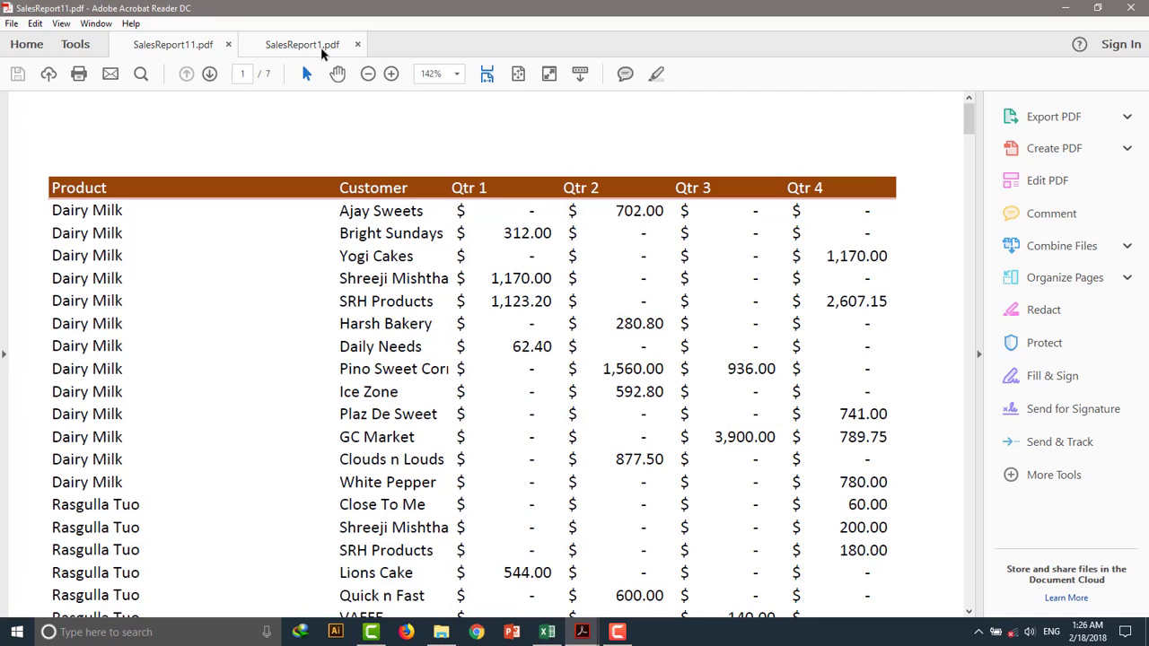
click(321, 52)
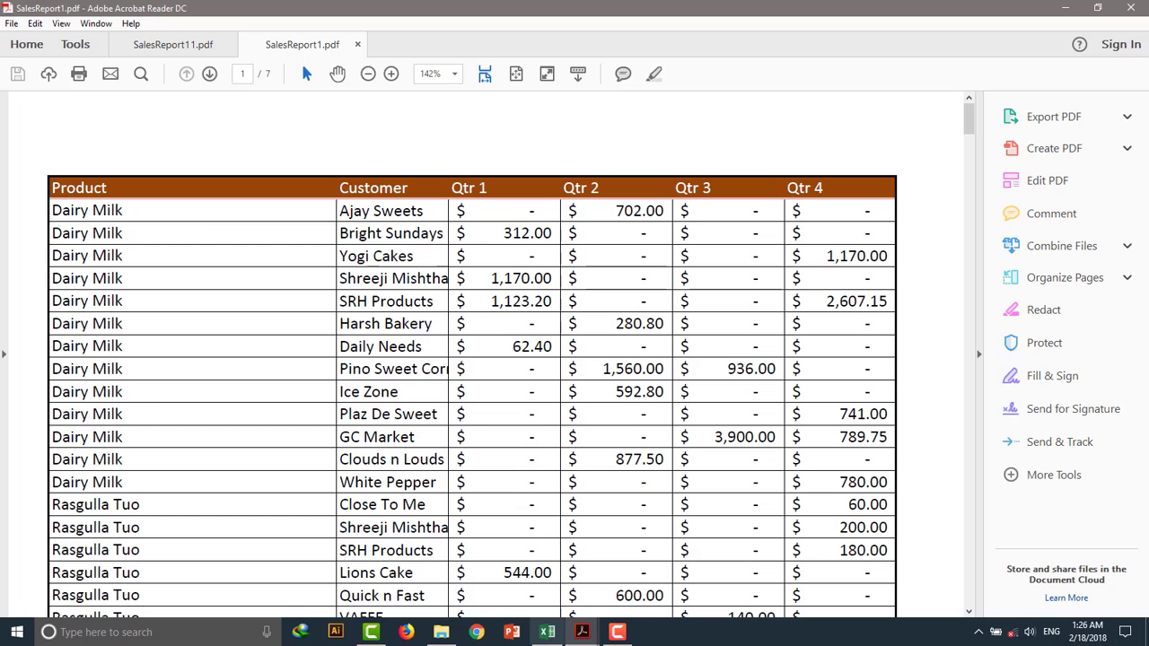
click(547, 632)
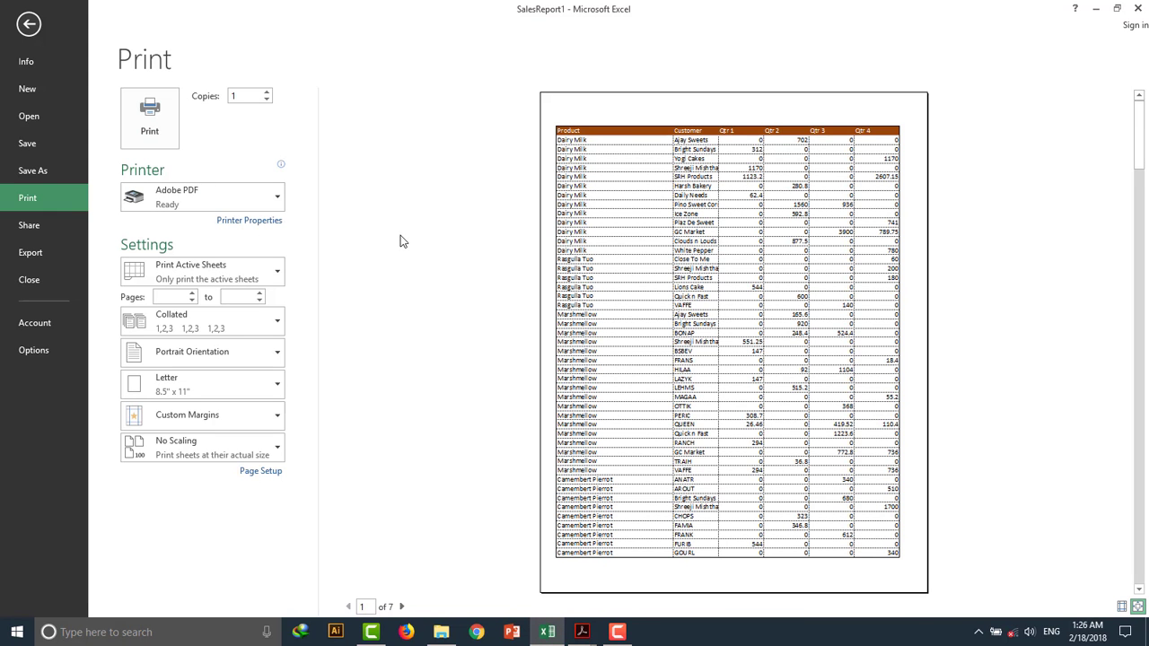
key(Escape)
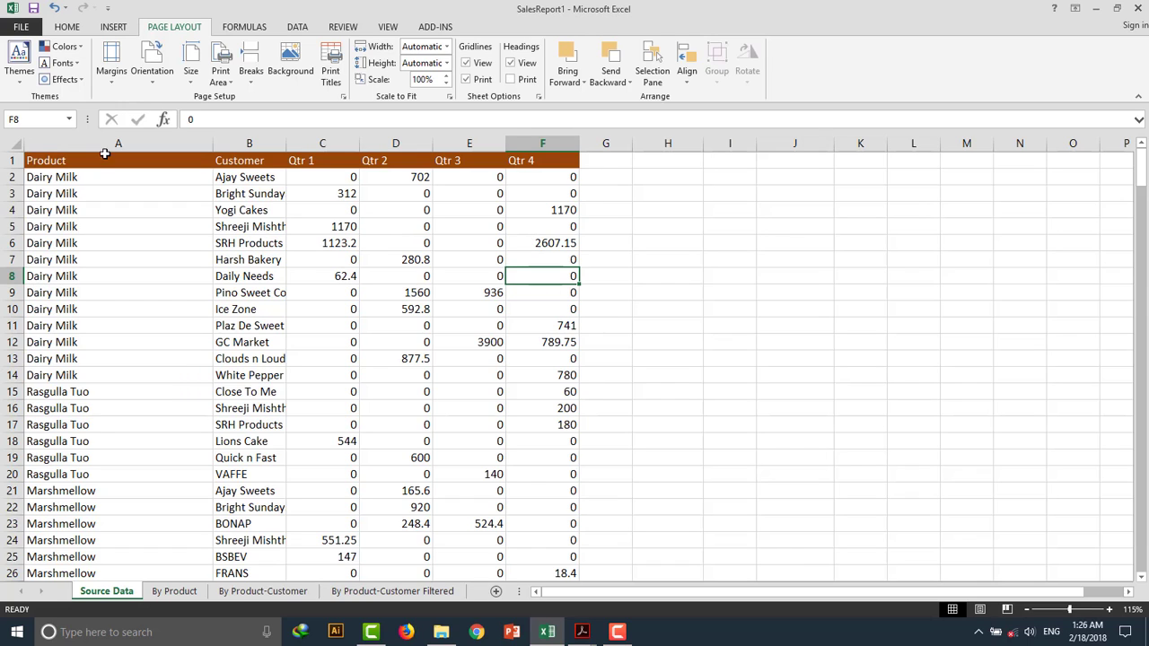
Open Page Setup to review the sheet's gridlines print option, then close it.
click(67, 27)
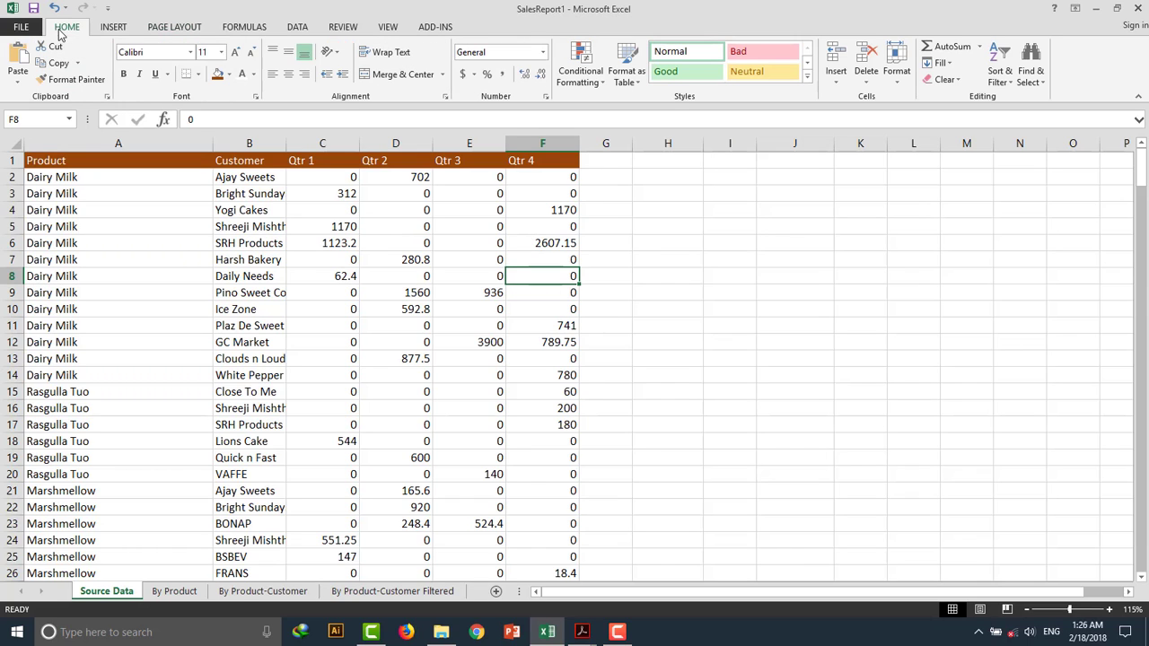
click(168, 29)
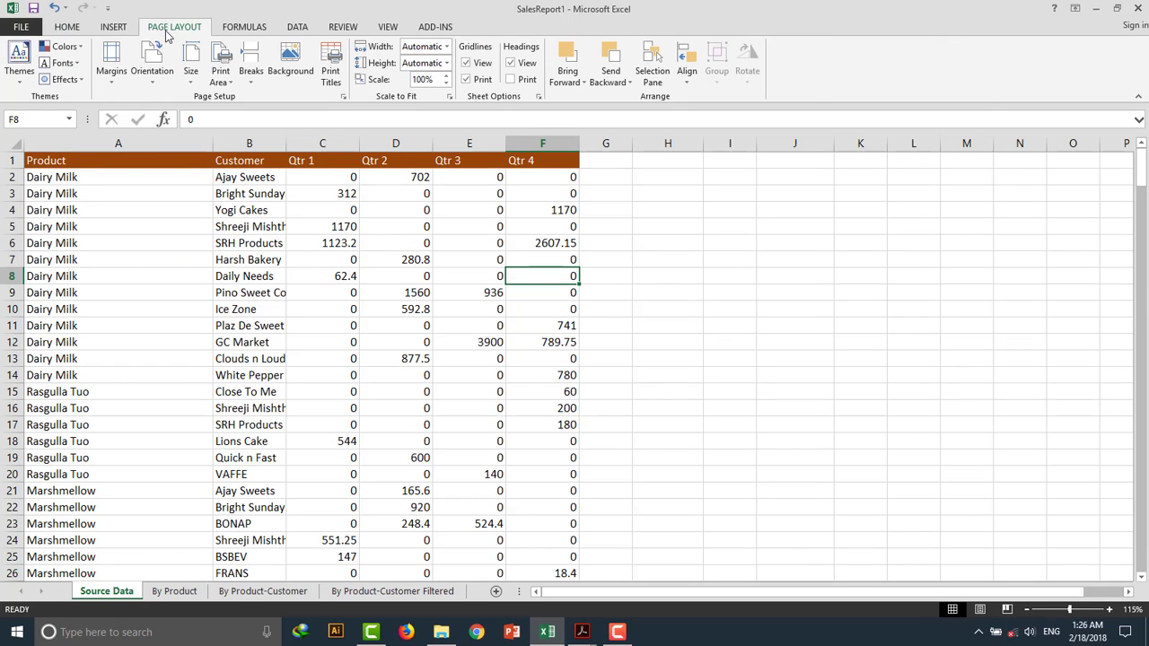
click(343, 96)
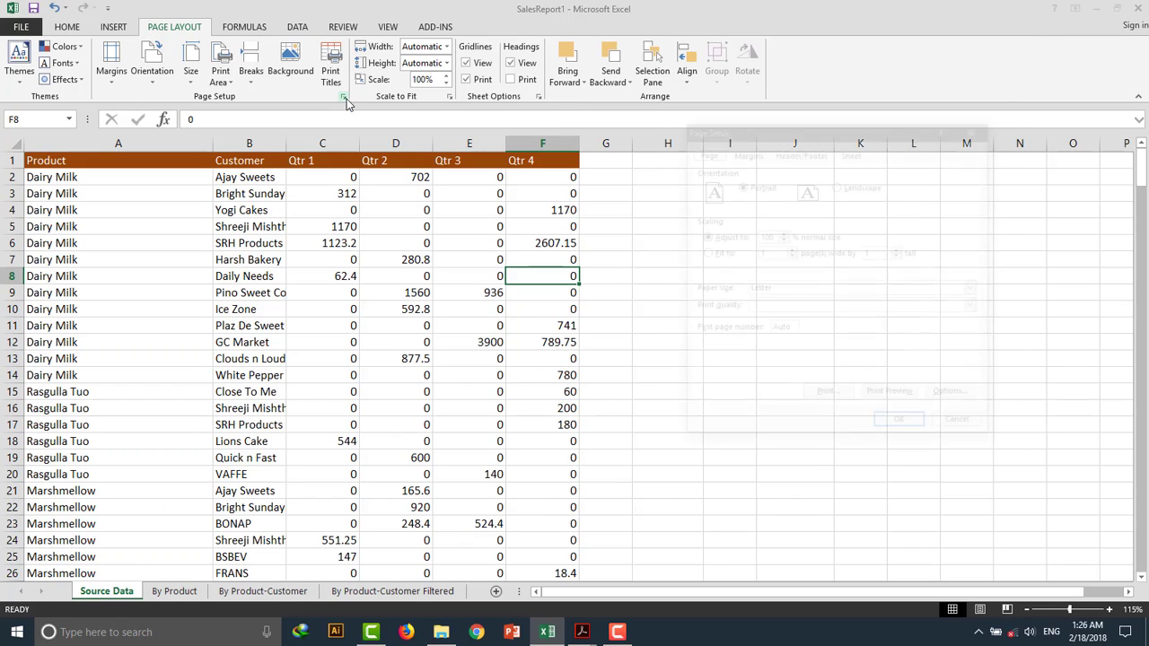
click(852, 151)
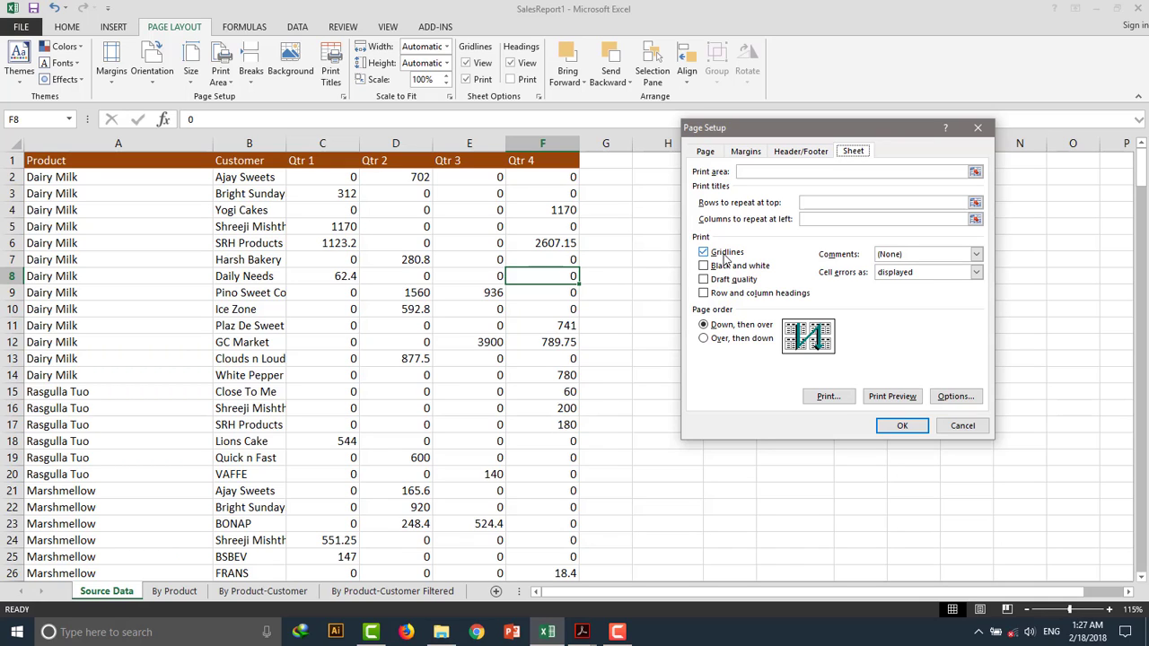
click(902, 427)
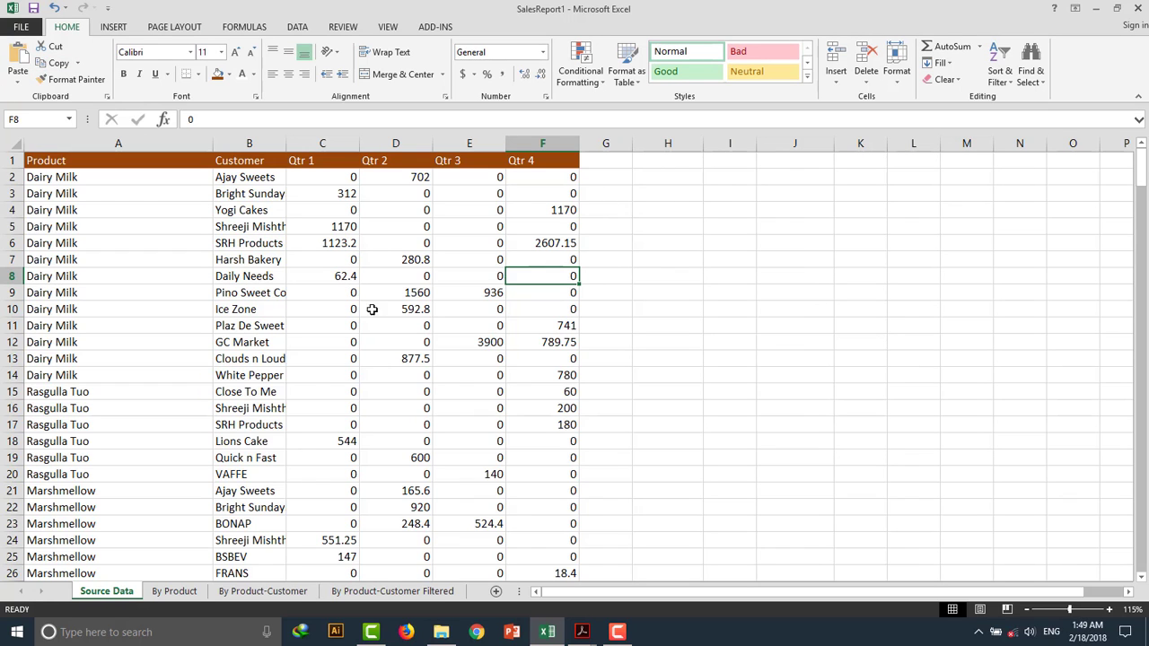
Open the print preview of the sheet again and return to the worksheet.
click(18, 27)
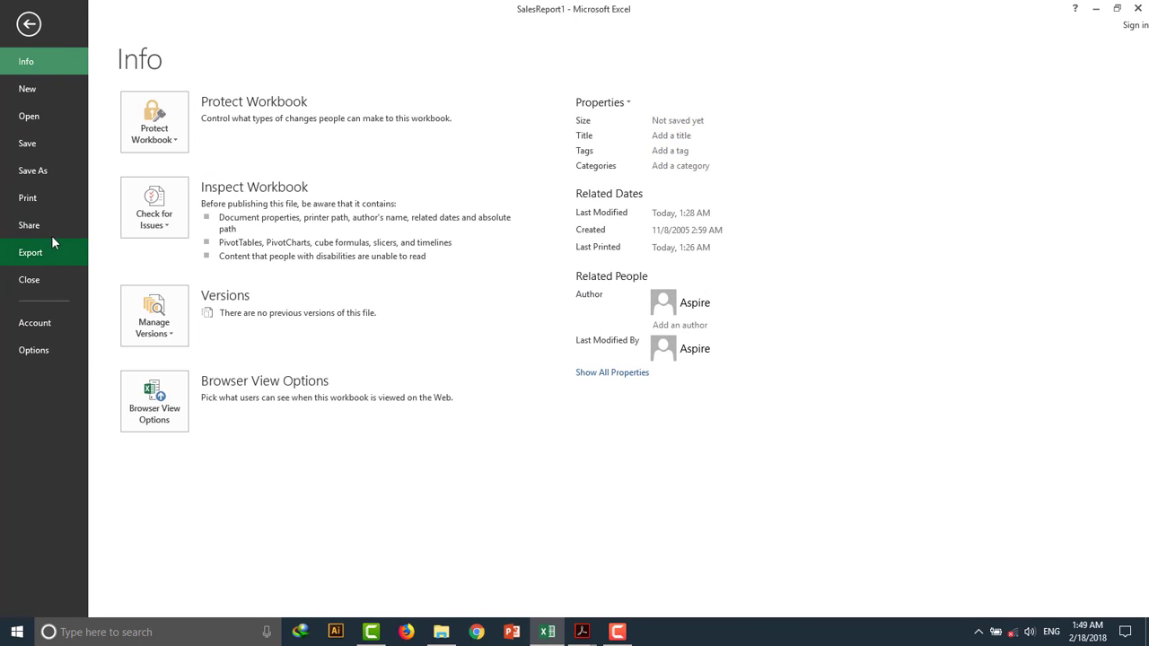
click(46, 202)
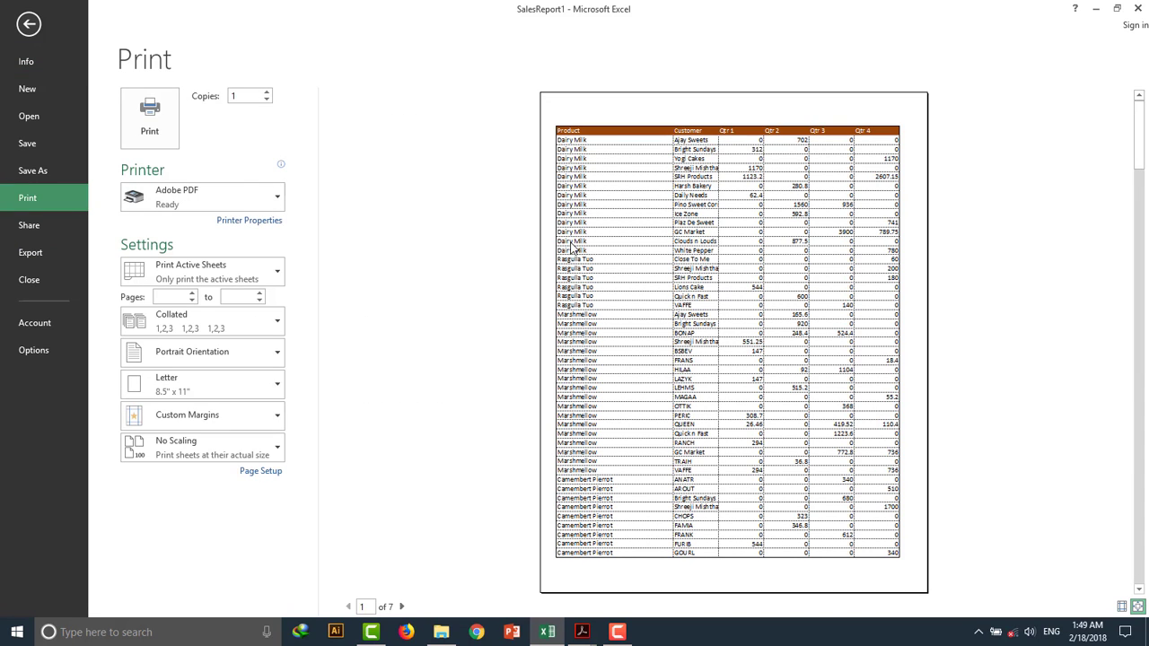
key(Escape)
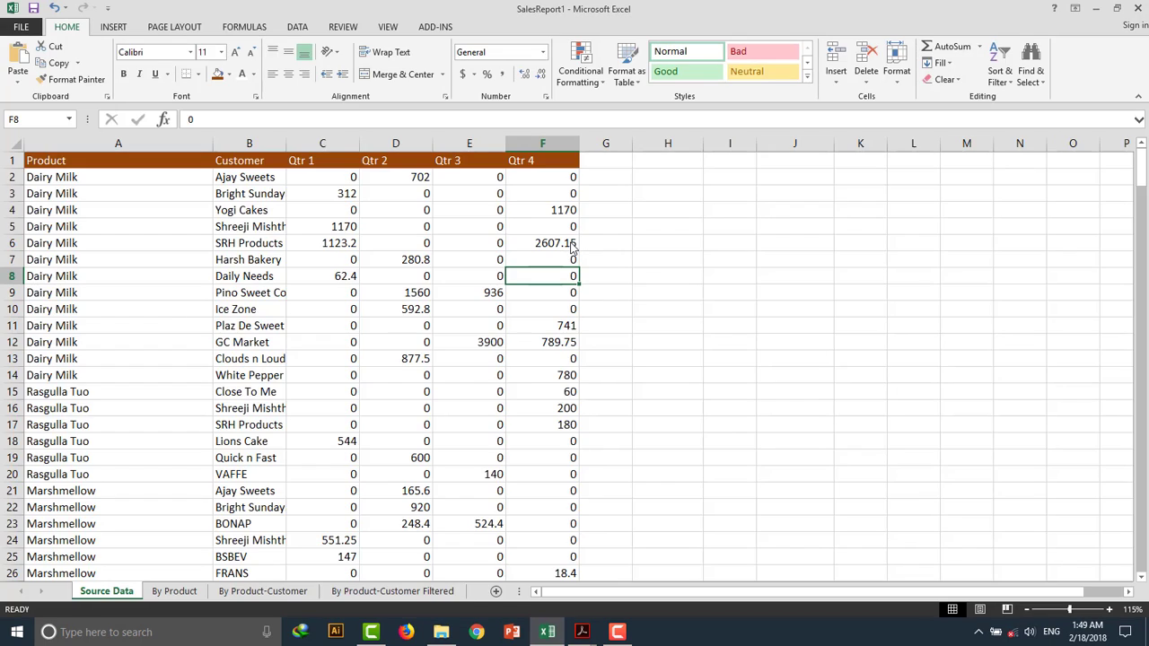
Examine the sheet's page breaks in Page Break Preview, then return to Normal view.
click(385, 28)
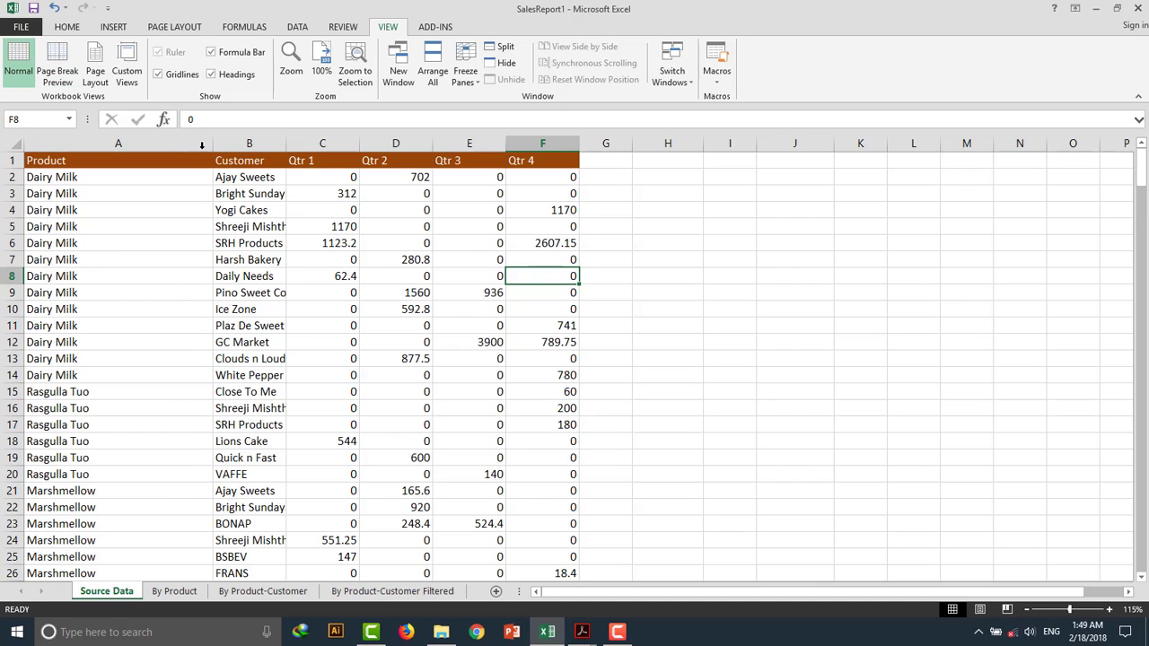
click(56, 67)
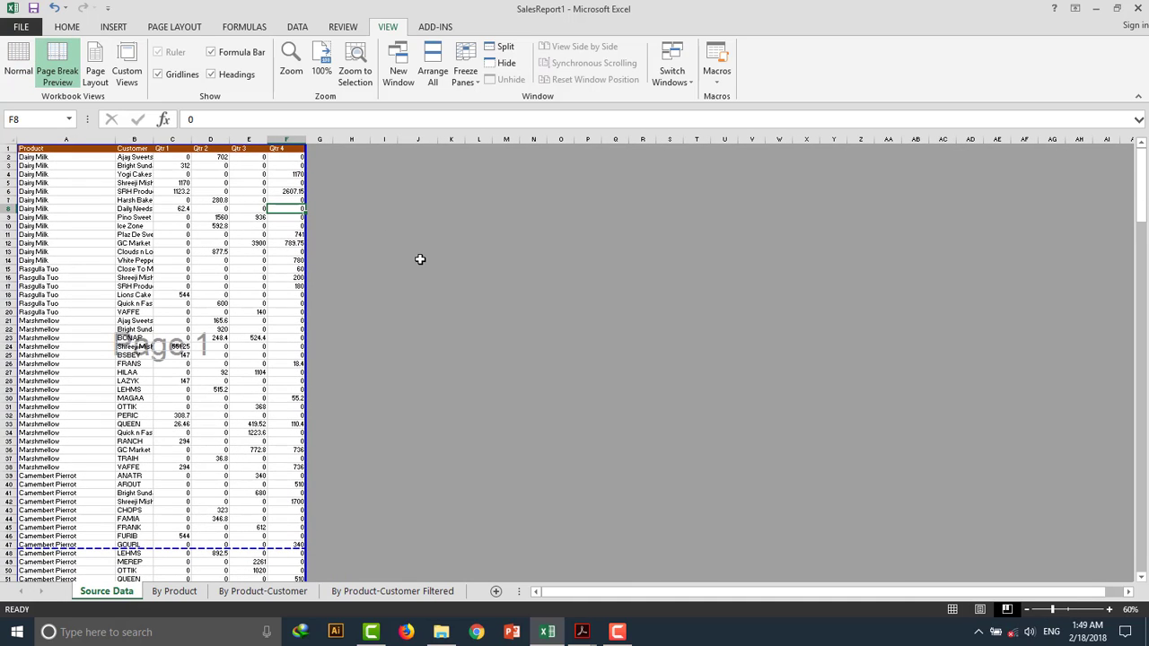
scroll(231, 333, down, 19)
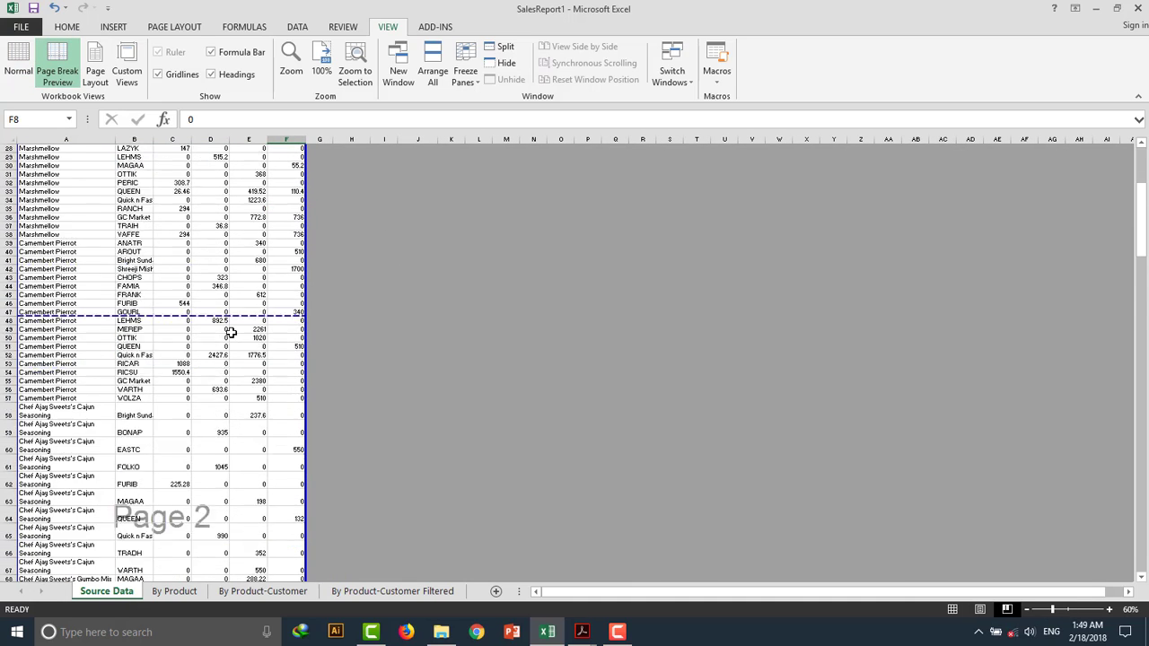
scroll(231, 333, down, 20)
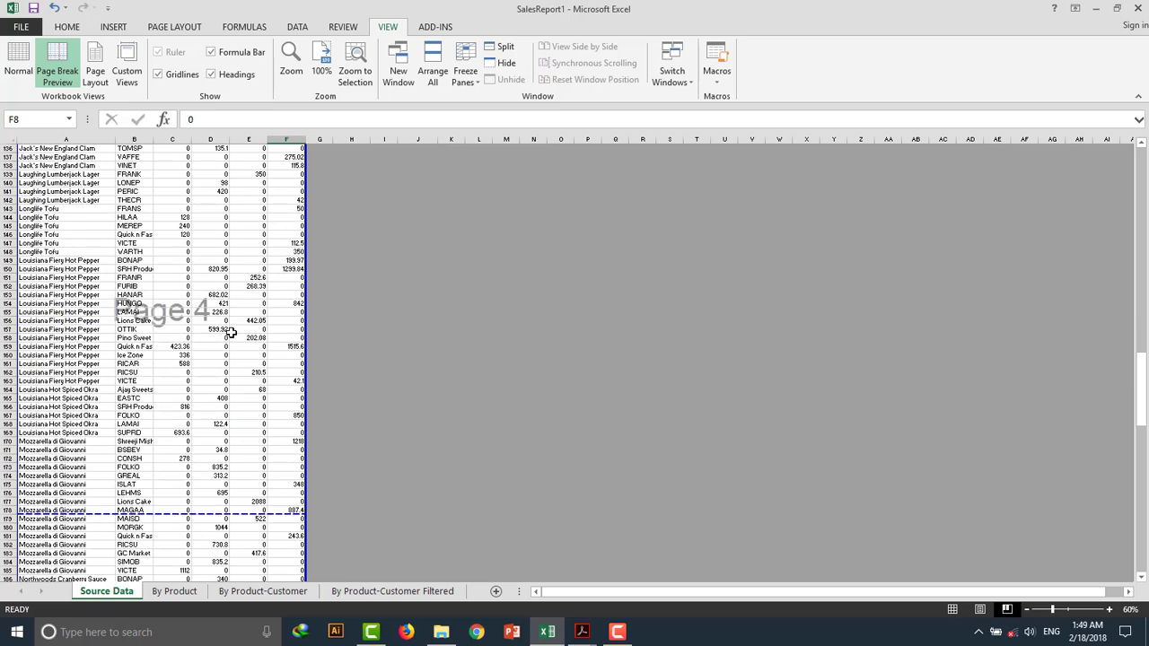
scroll(232, 333, down, 20)
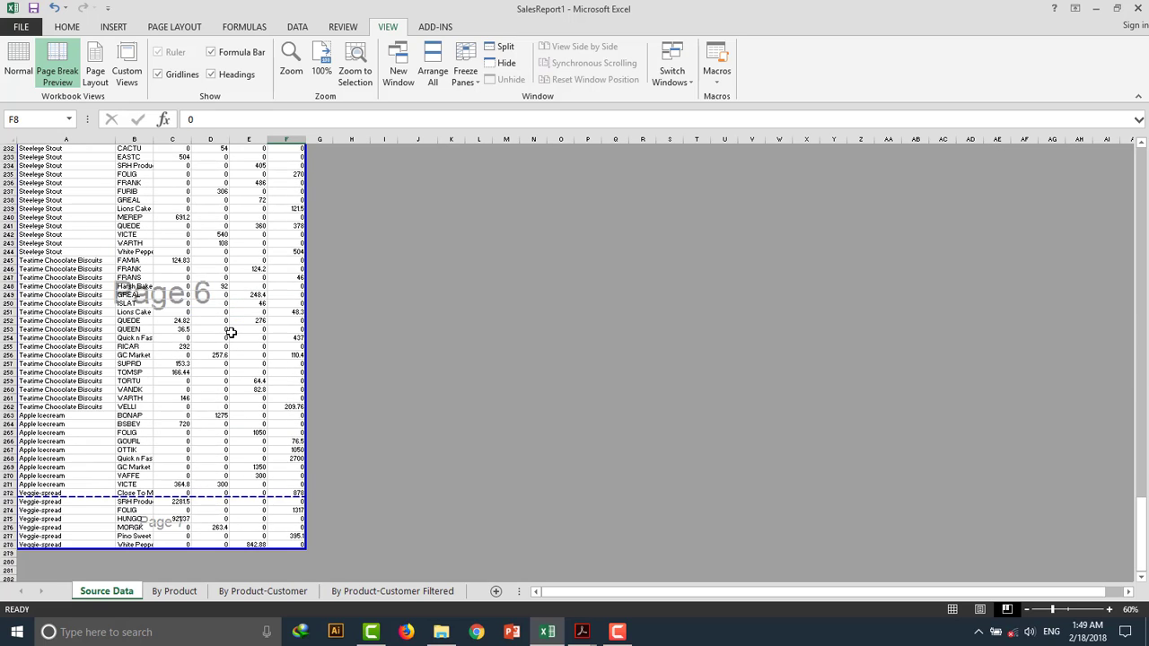
scroll(231, 333, up, 6)
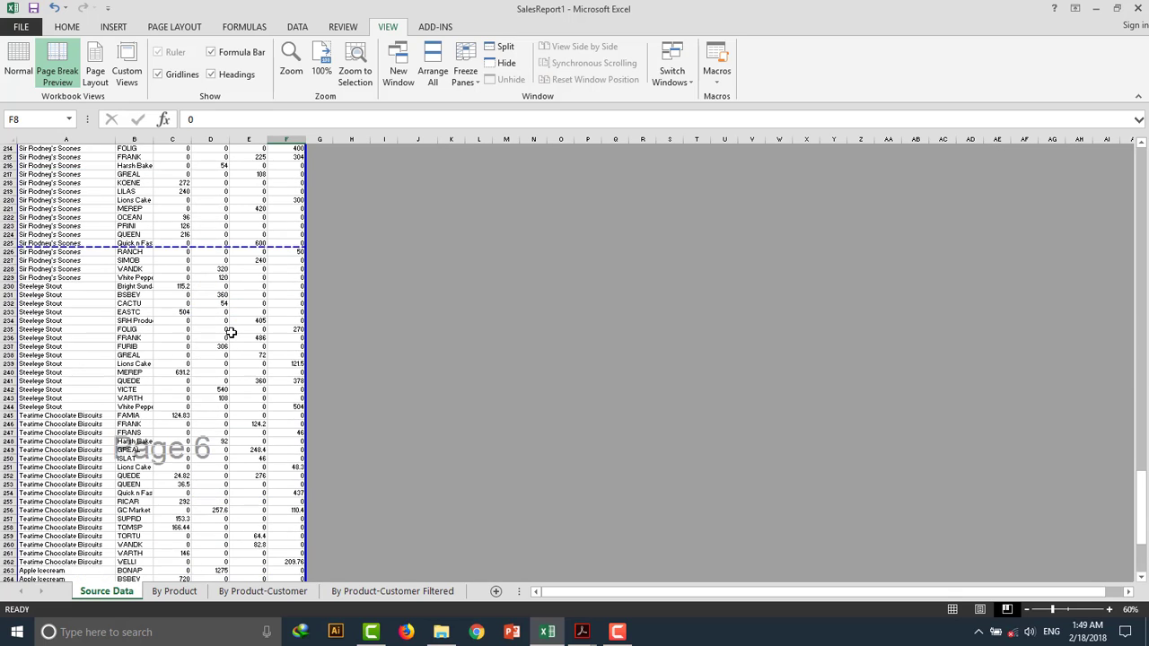
scroll(232, 333, down, 11)
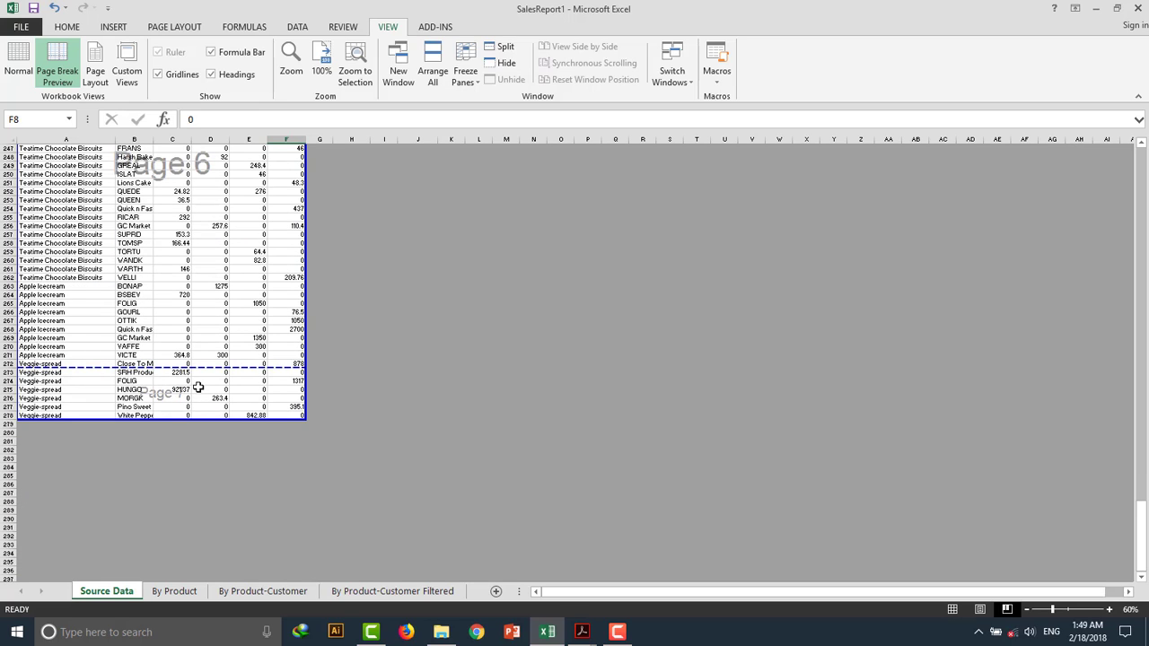
scroll(267, 377, up, 20)
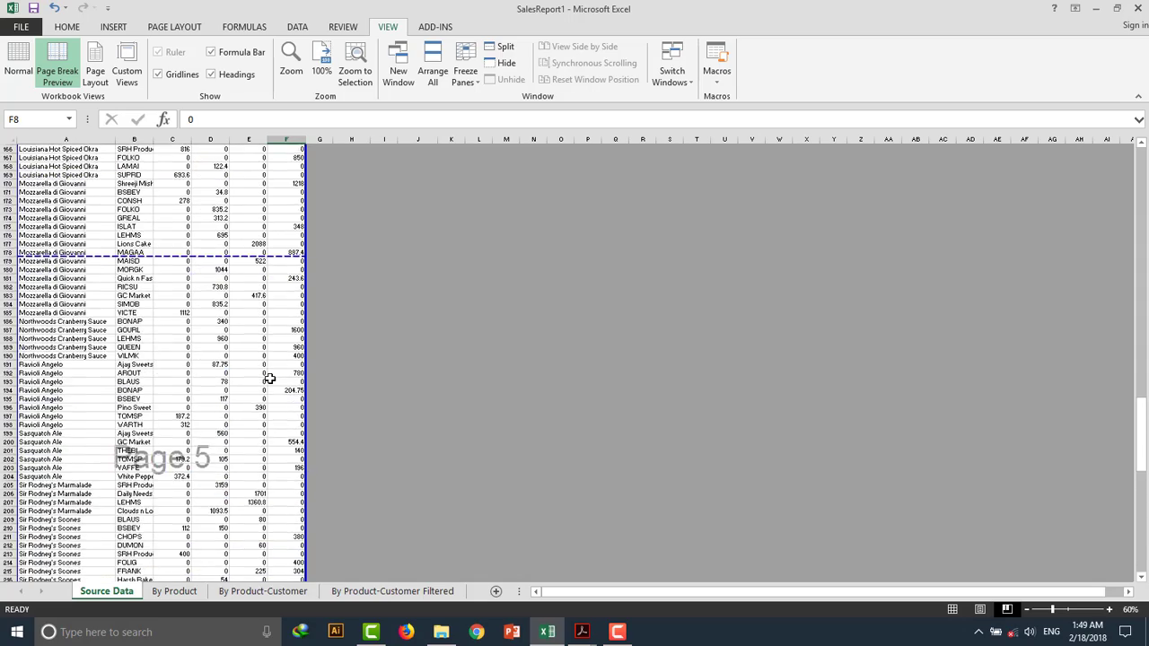
scroll(269, 379, up, 20)
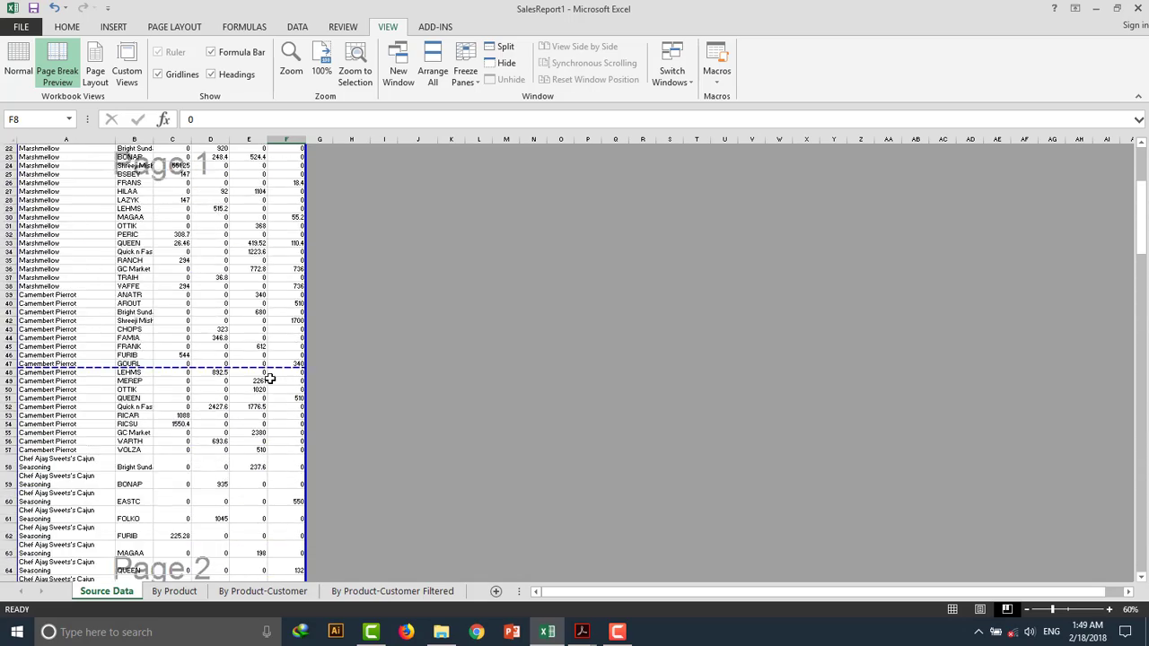
scroll(269, 379, up, 7)
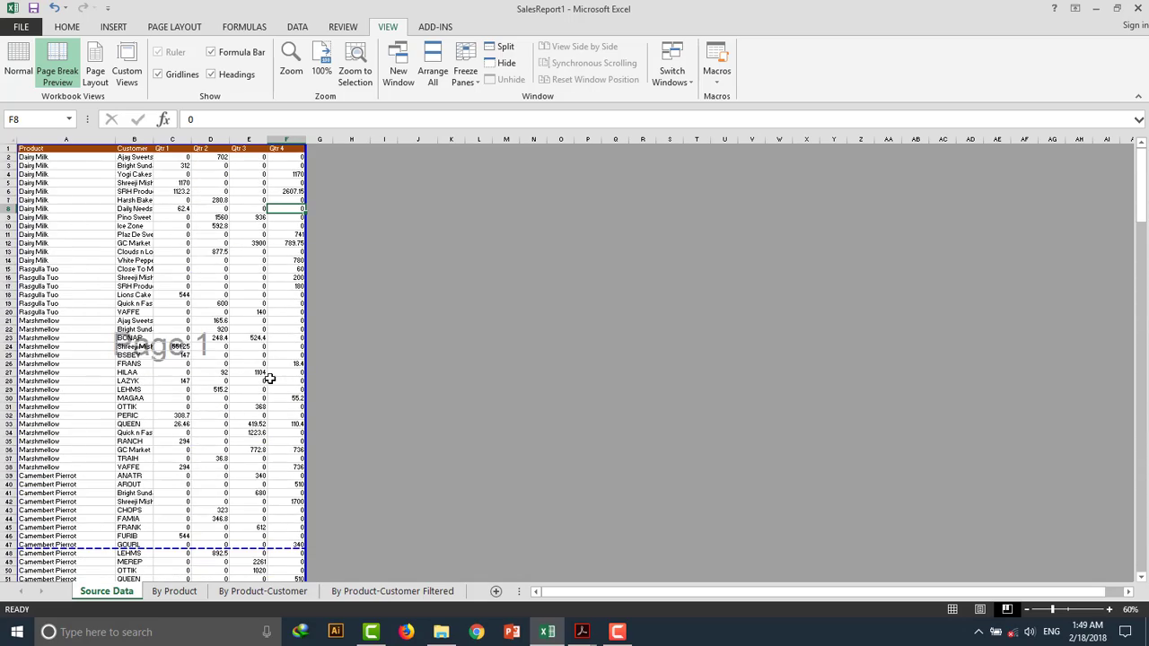
click(27, 61)
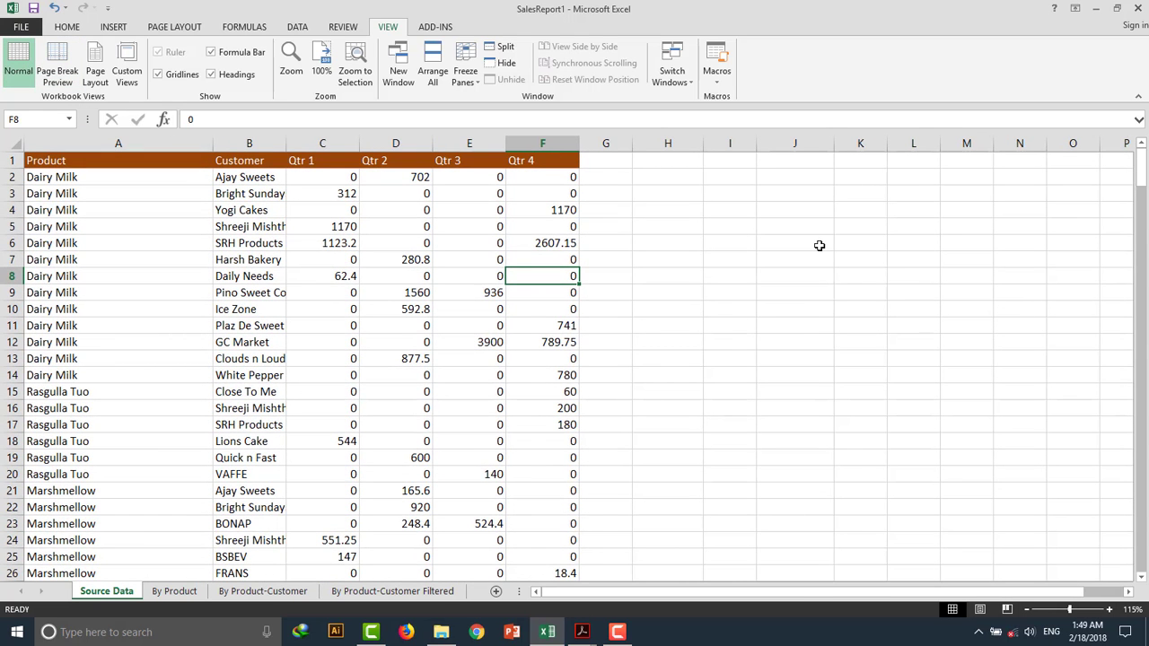
Add the column header Total in cell G1.
click(615, 165)
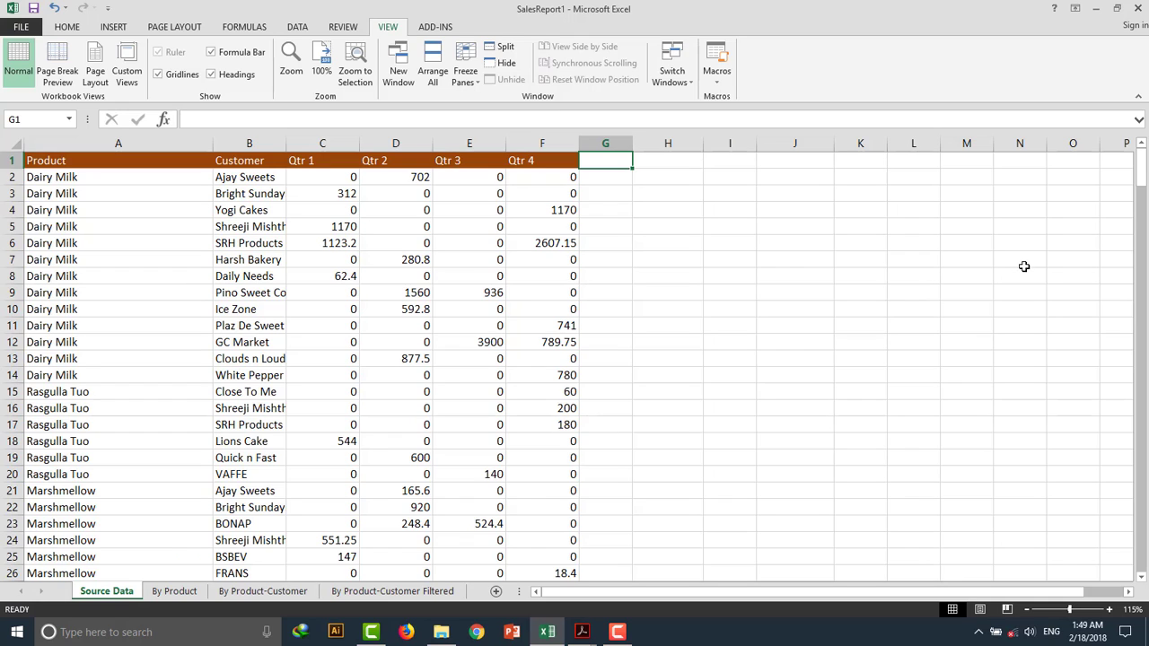
text(Total)
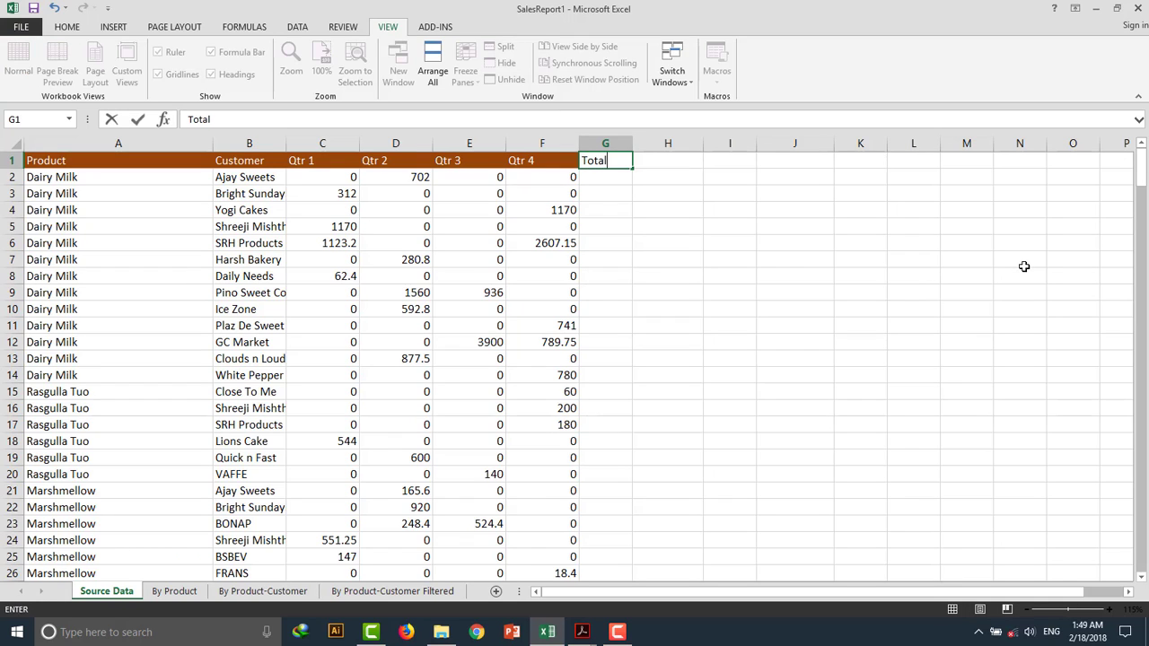
key(Return)
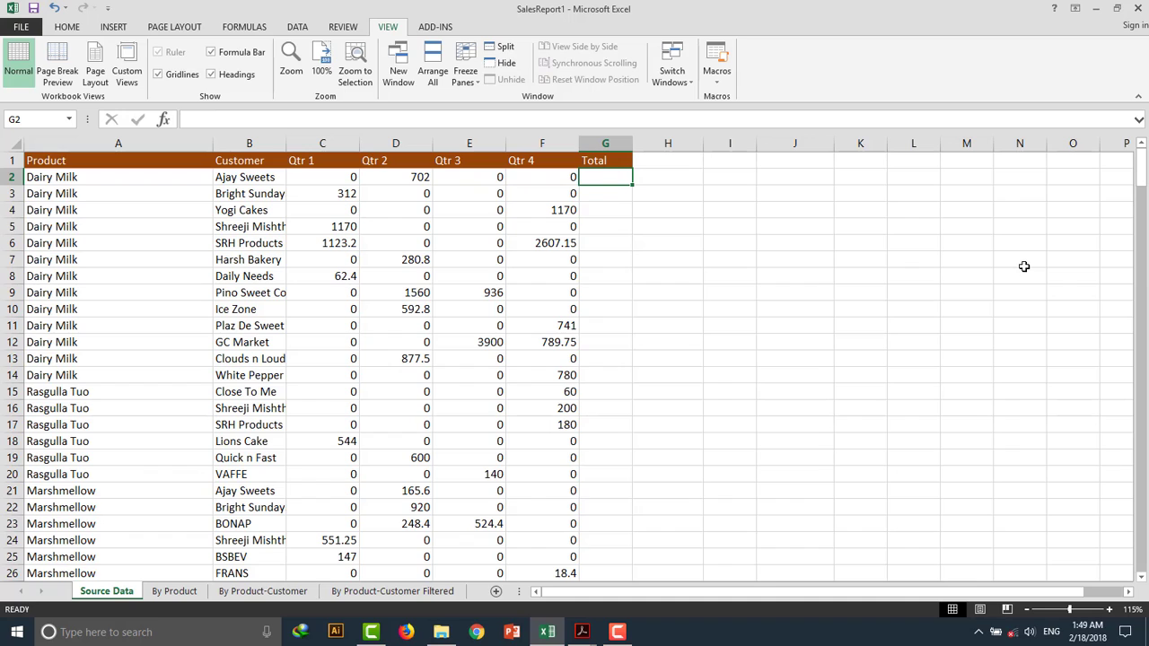
Enter an AutoSum formula in G2 totalling Qtr 1 through Qtr 4 for that row.
click(66, 26)
click(946, 47)
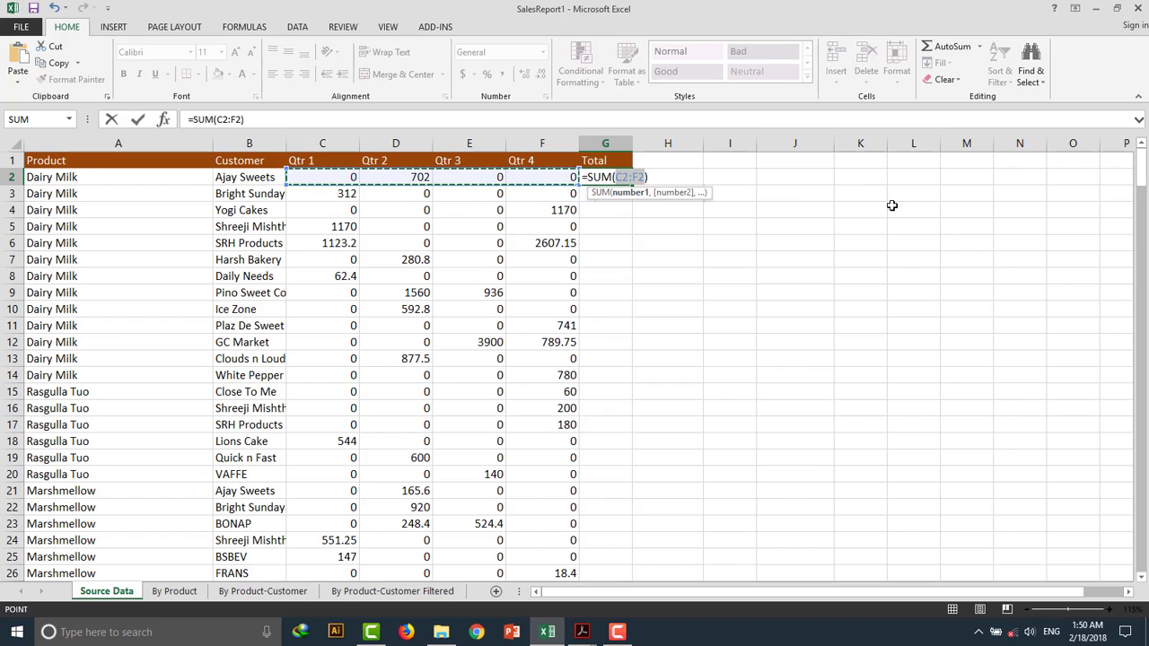
key(Return)
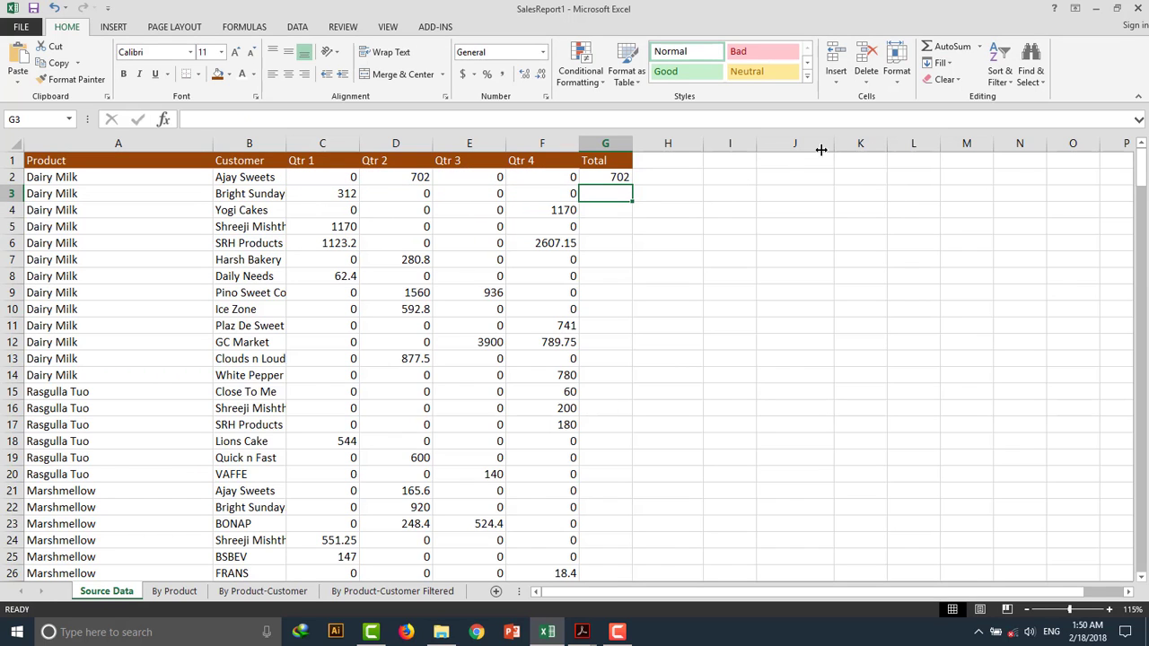
Fill the total formula down column G through row 278.
click(623, 175)
drag(633, 184, 602, 533)
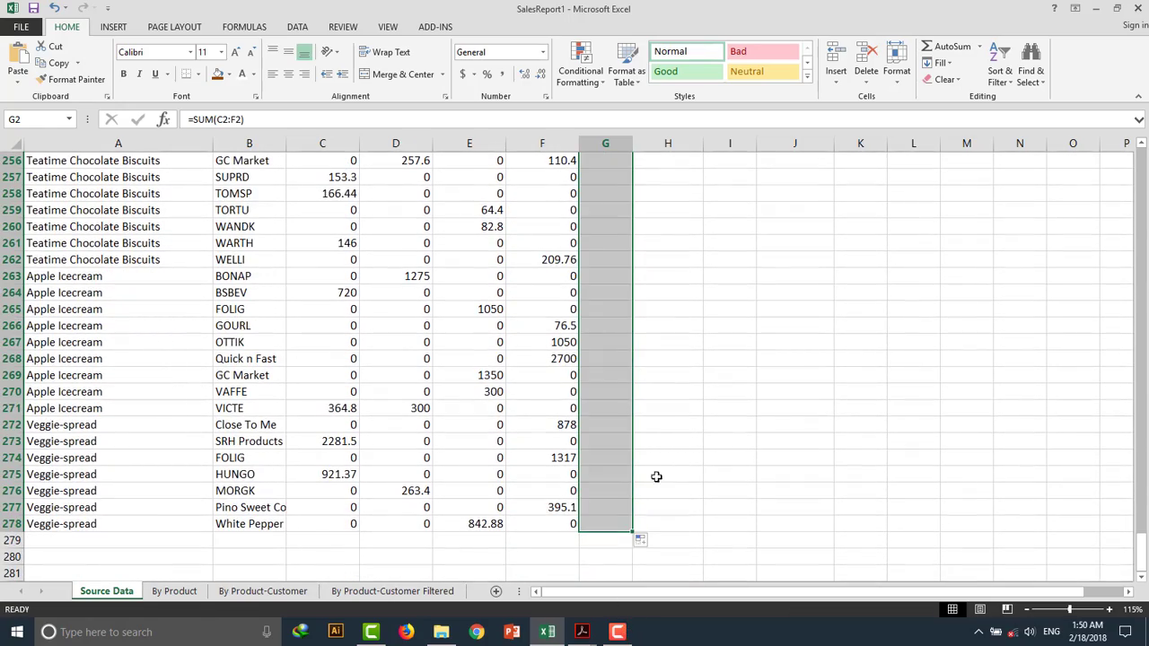
drag(1143, 551, 1142, 161)
click(718, 254)
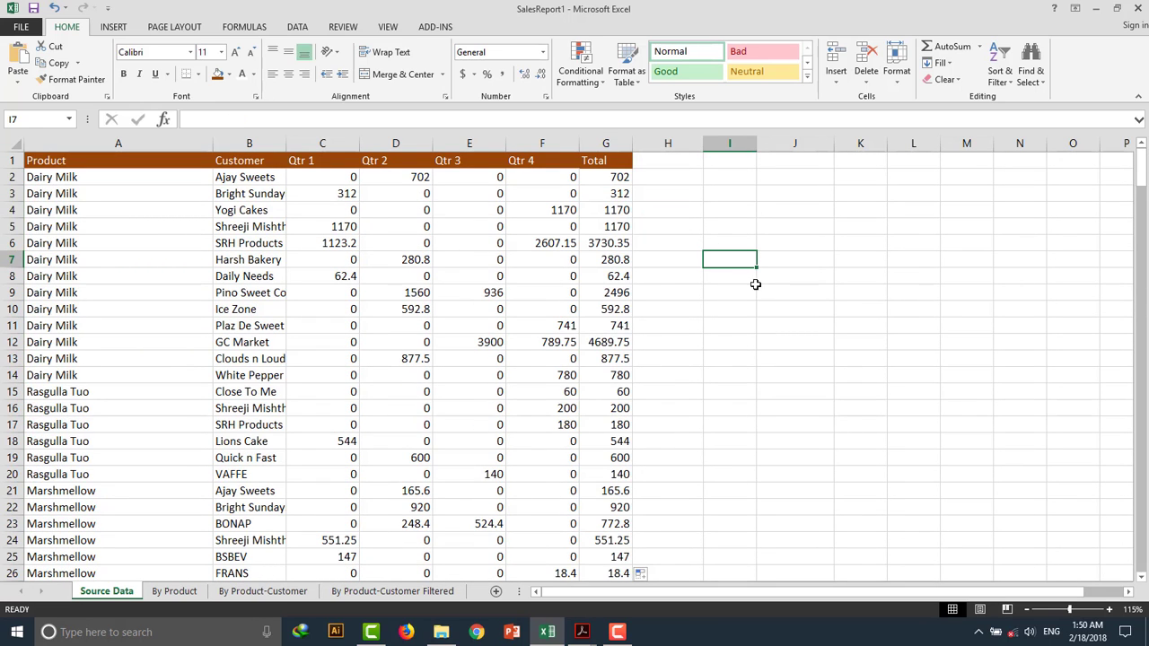
Examine how the sheet splits into pages in Page Break Preview, scrolling through to the last row.
click(395, 29)
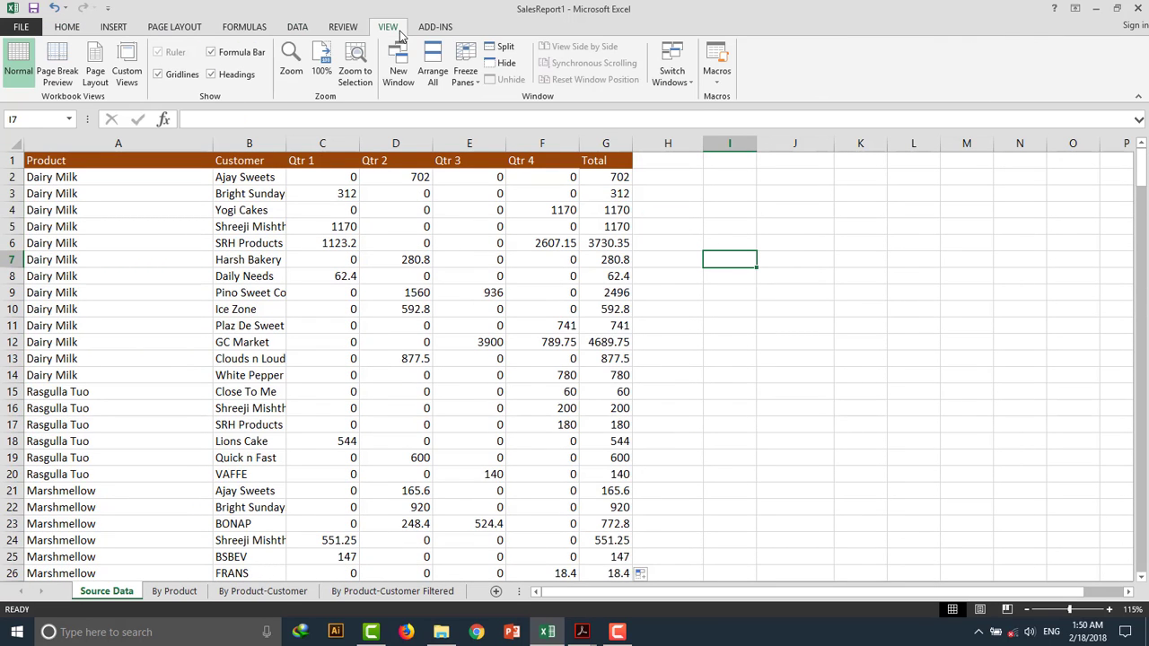
click(60, 72)
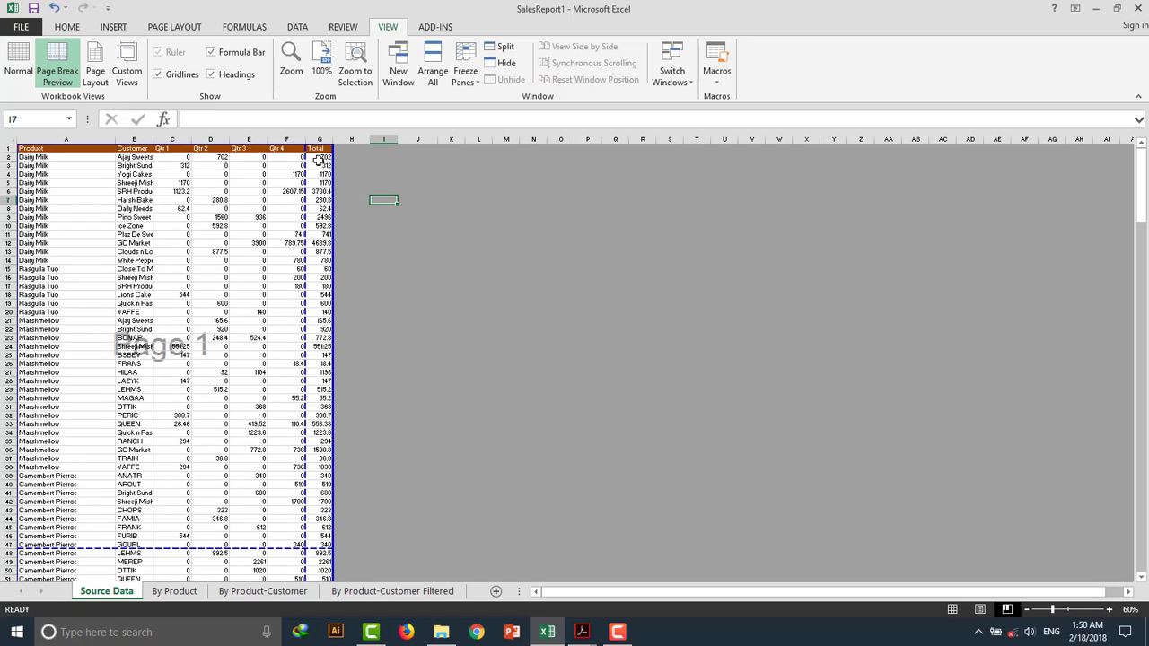
scroll(315, 347, down, 18)
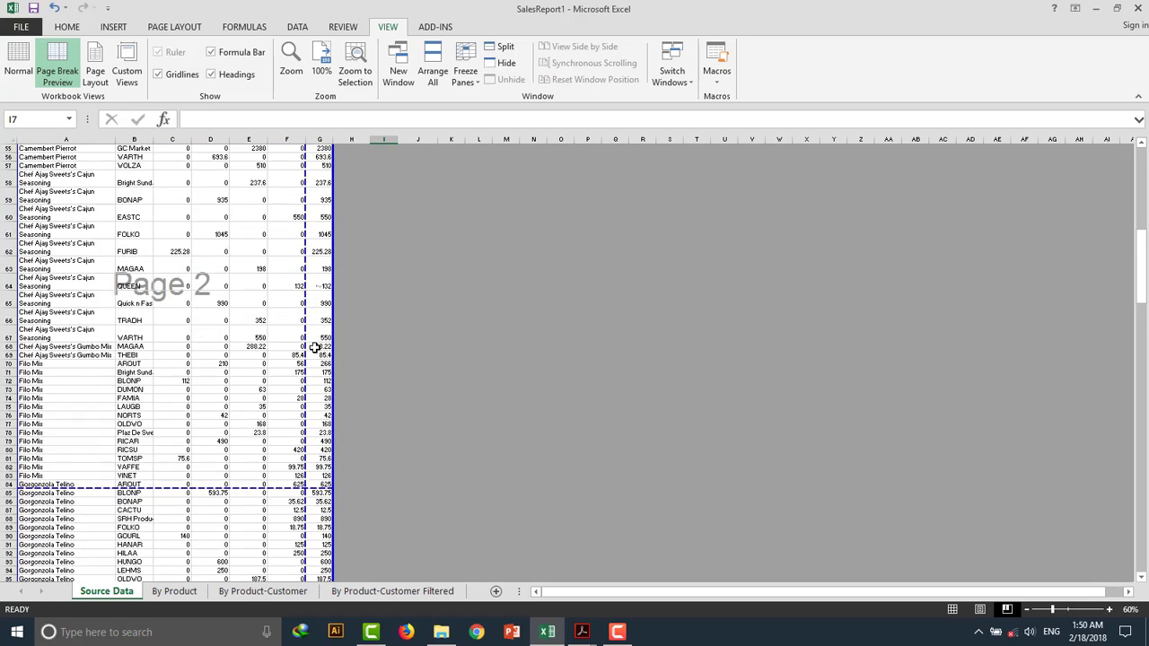
scroll(315, 347, down, 20)
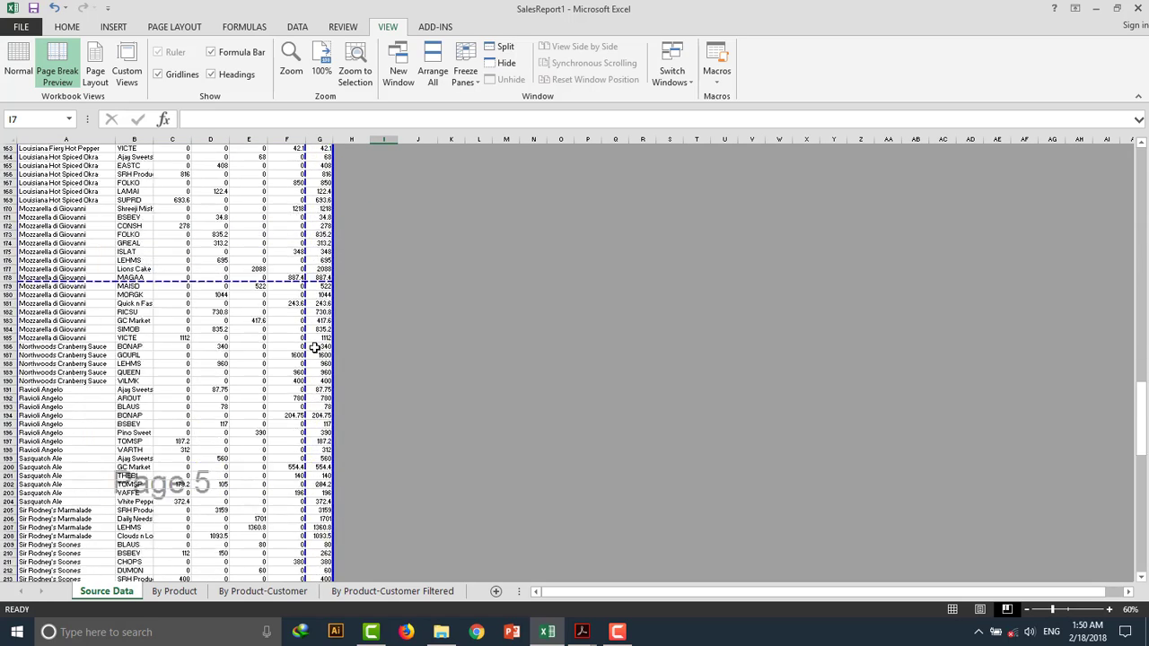
scroll(315, 347, down, 20)
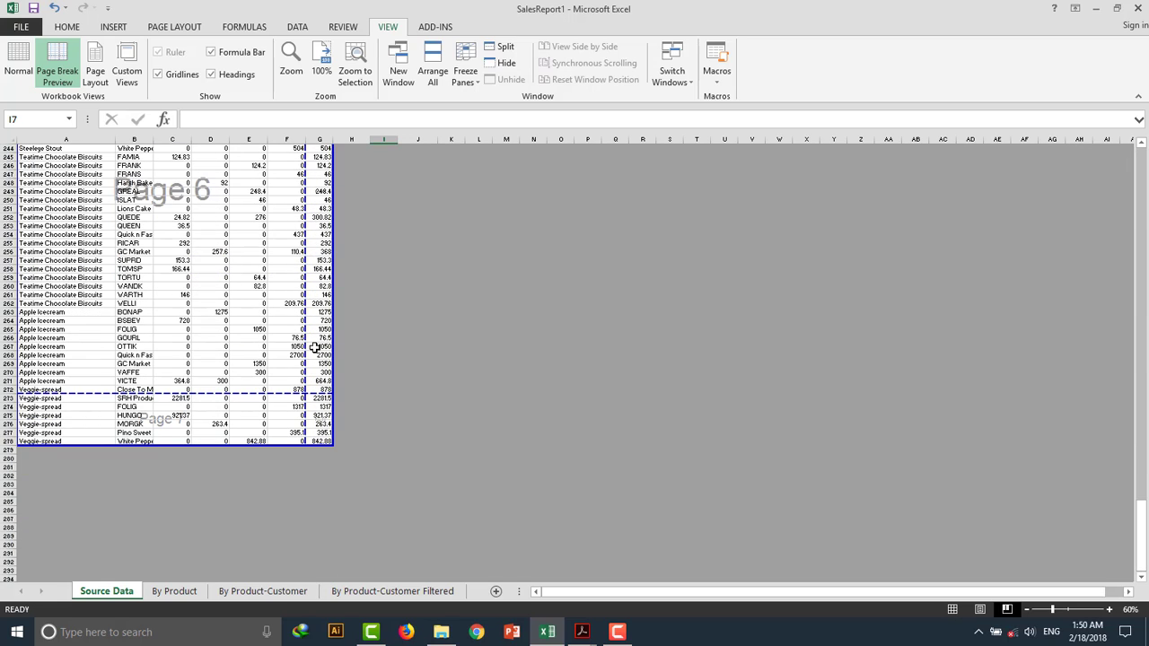
scroll(349, 356, up, 14)
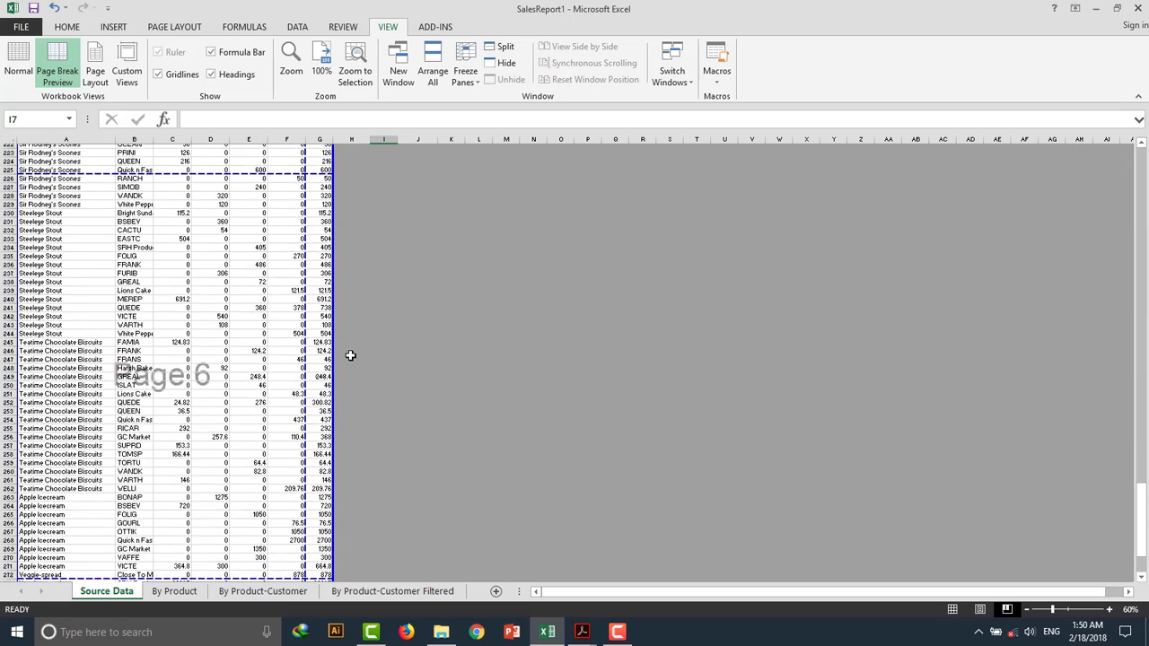
scroll(479, 250, up, 7)
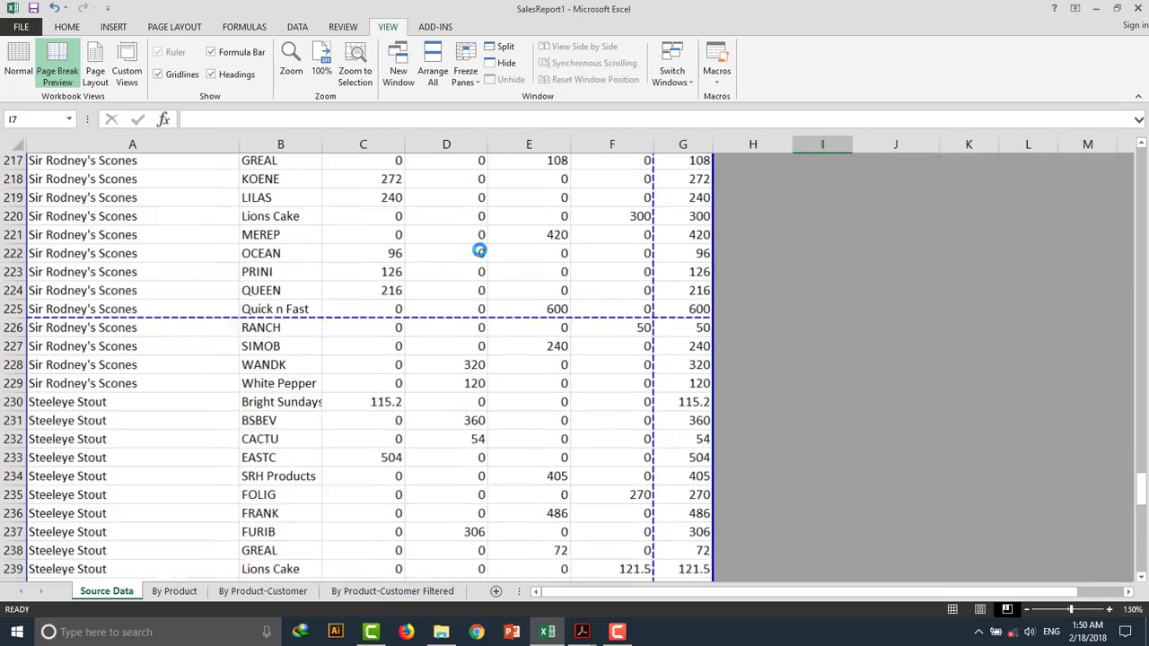
scroll(848, 281, up, 10)
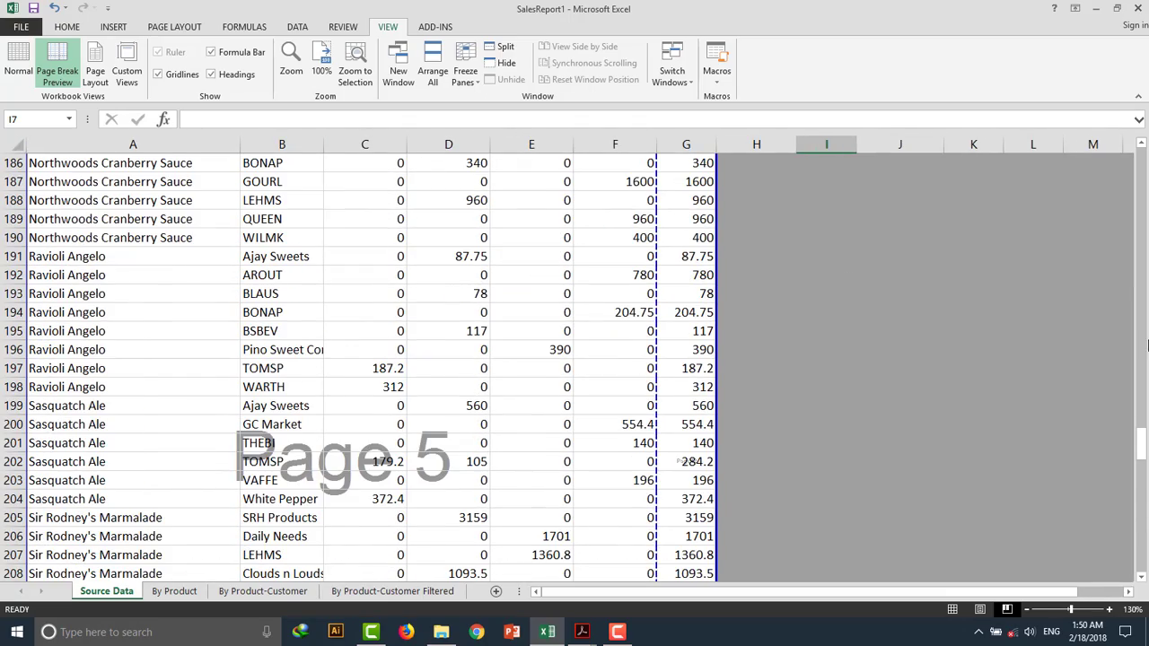
scroll(1008, 312, up, 1)
drag(1140, 444, 1139, 160)
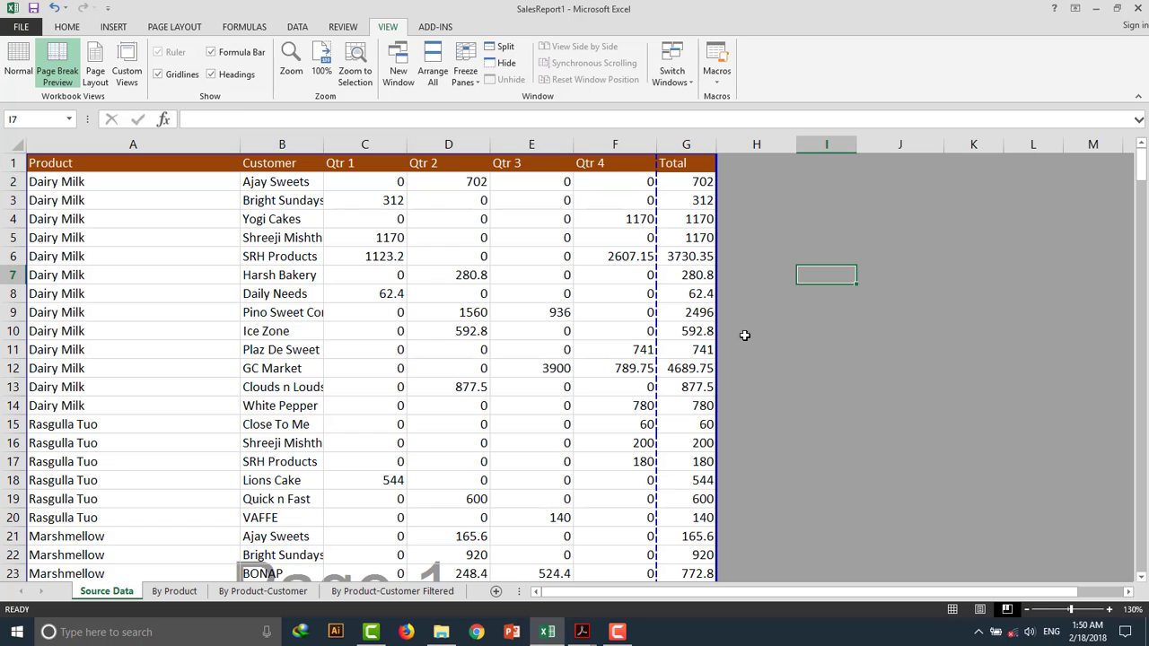
Preview the printout page by page in the Print view, then leave it.
click(21, 26)
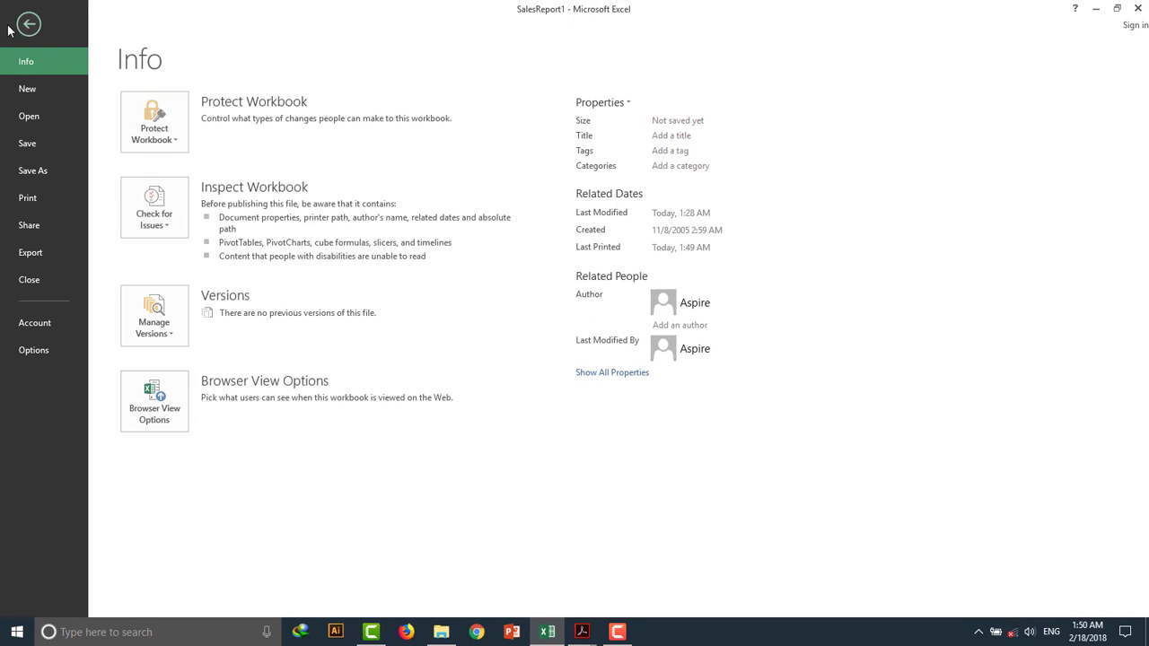
click(39, 205)
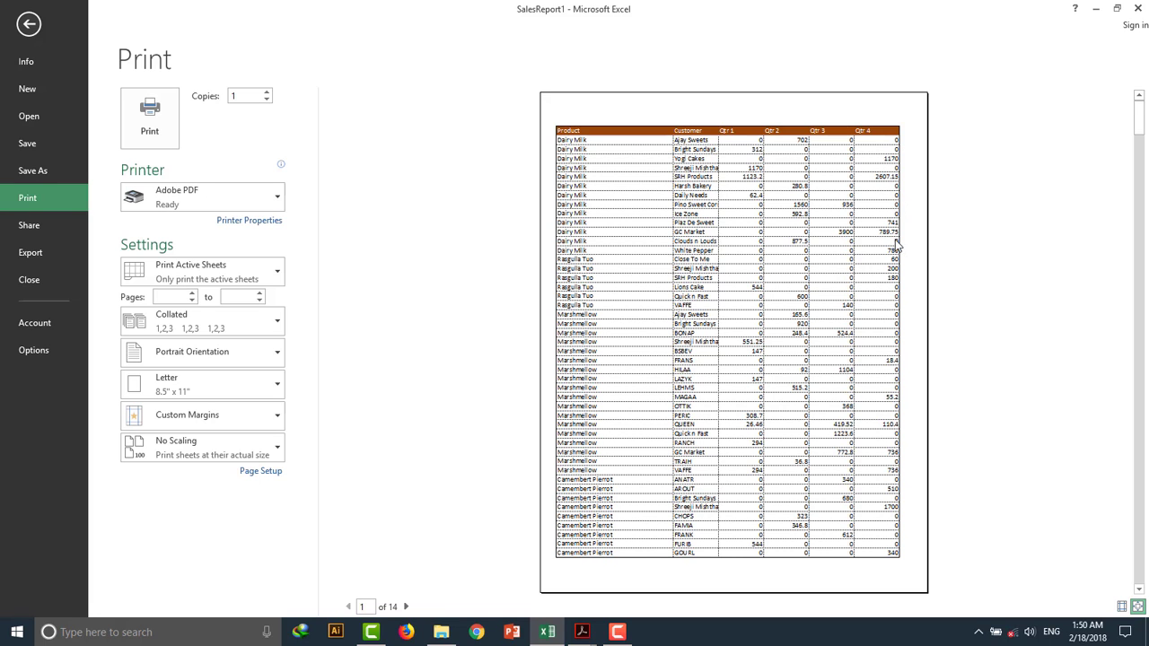
scroll(842, 291, down, 3)
scroll(840, 289, down, 5)
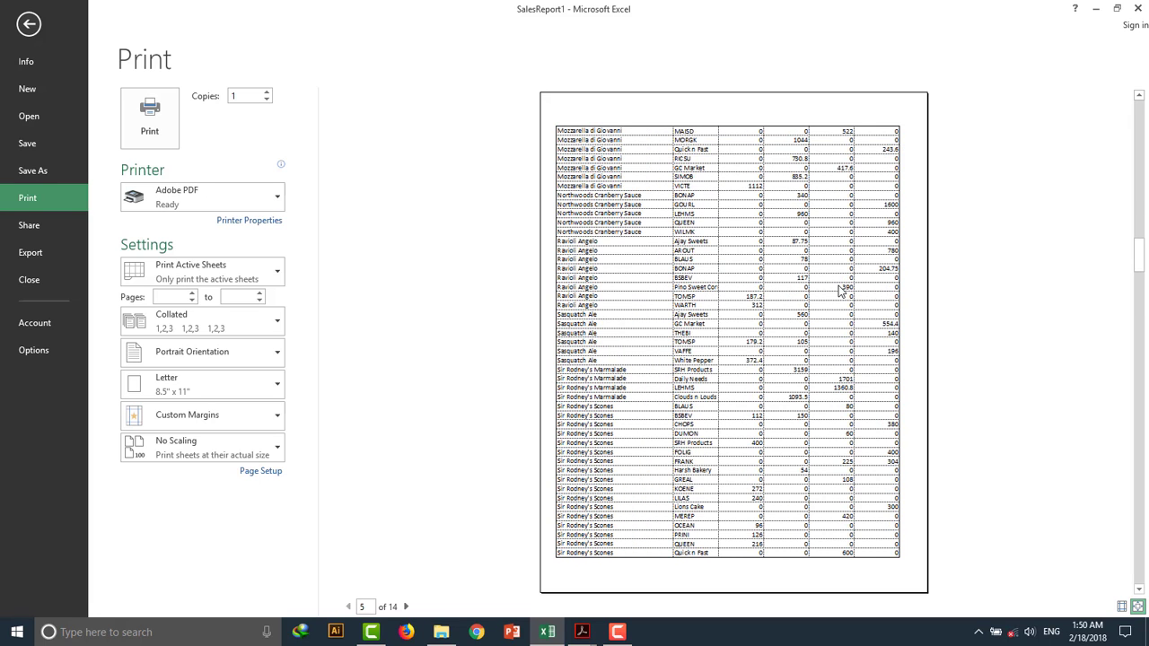
scroll(840, 291, up, 2)
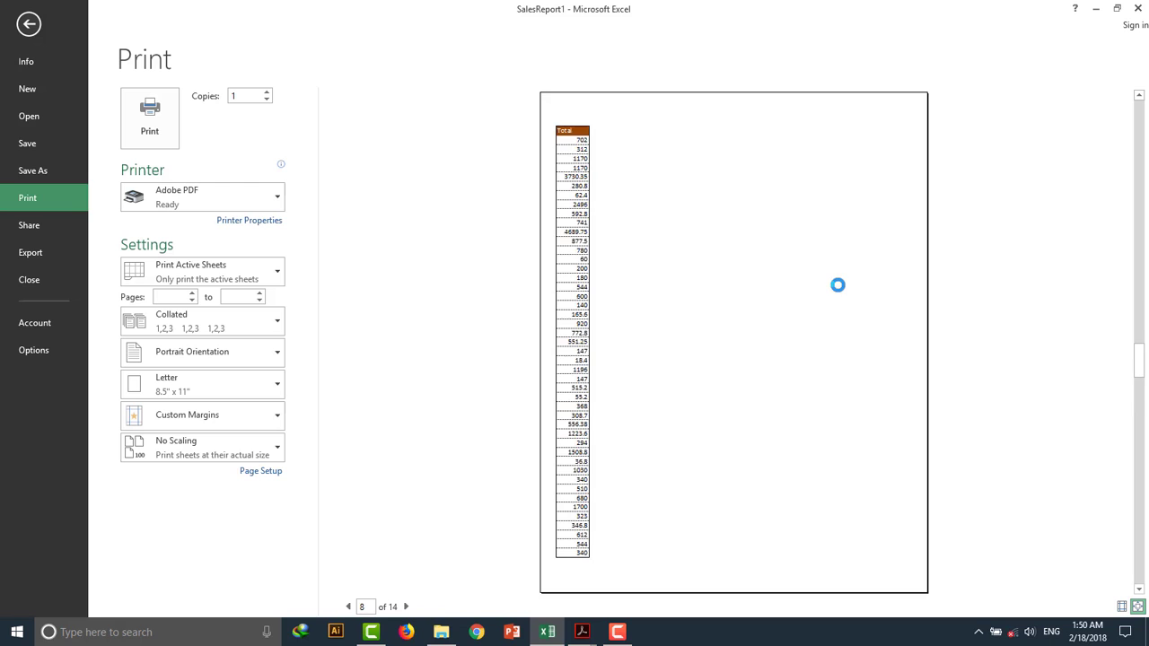
scroll(841, 292, down, 2)
scroll(840, 292, down, 5)
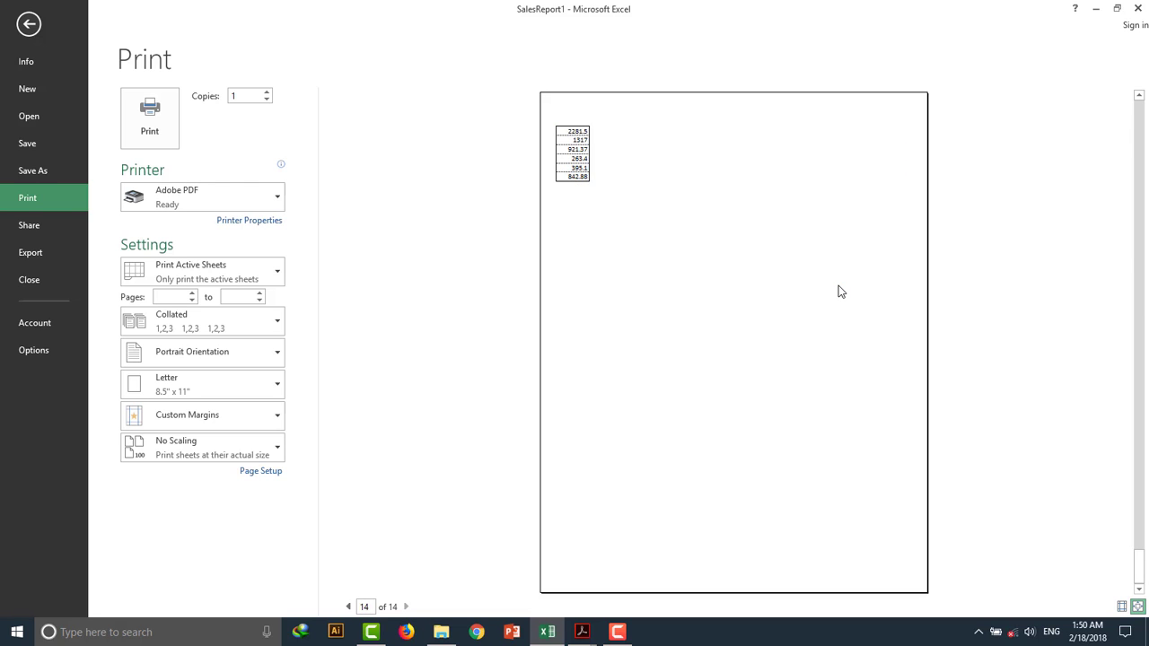
key(Escape)
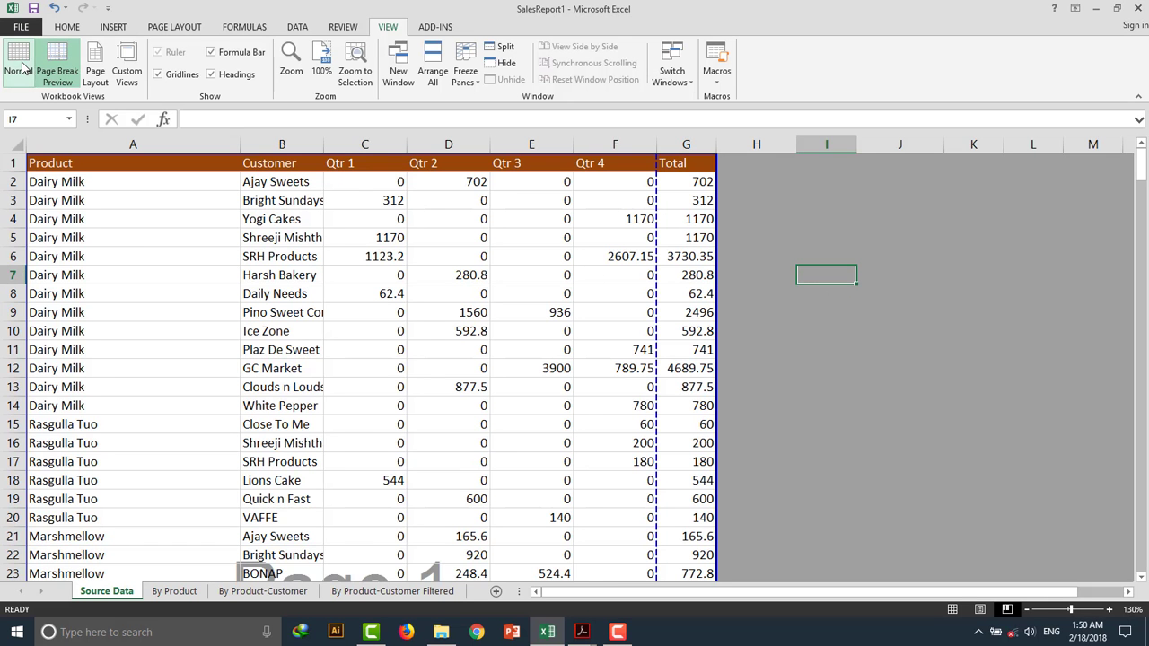
Move the vertical page break to the right of column G so the Total column prints with the other columns.
click(18, 63)
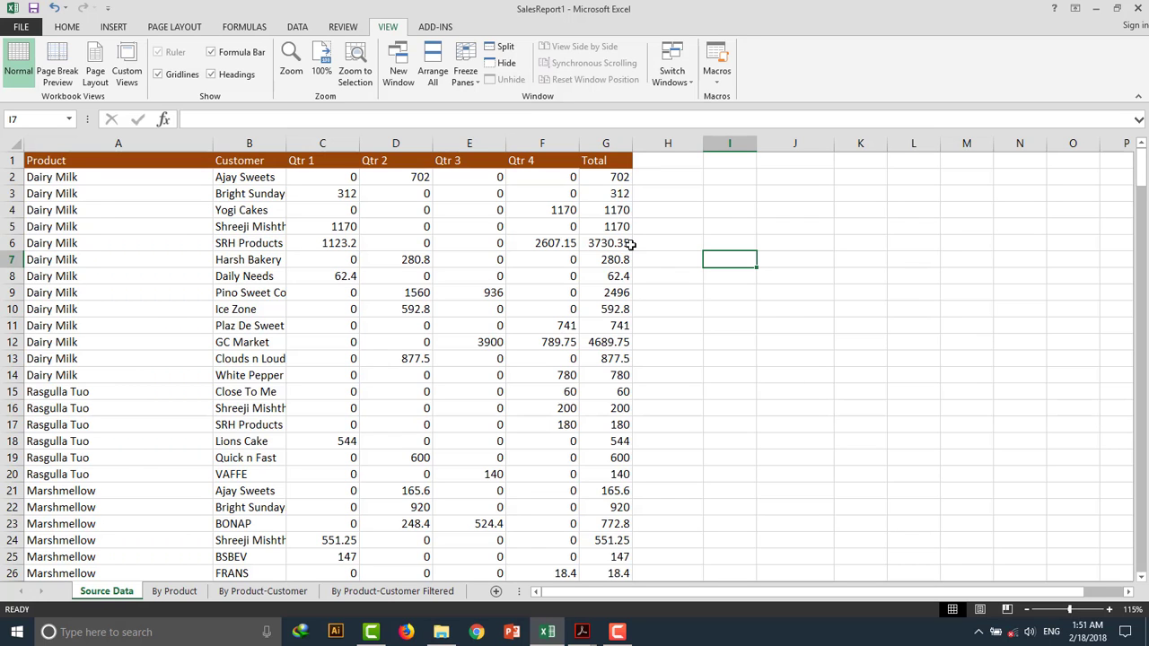
click(56, 65)
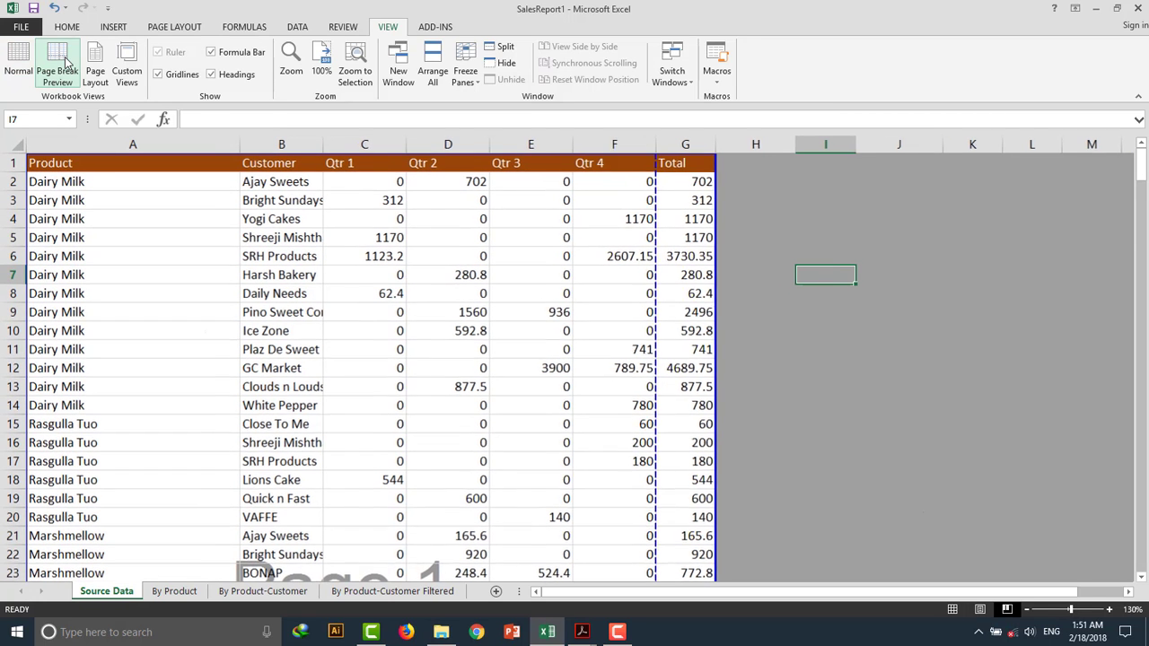
ctrl+scroll(644, 341, down, 5)
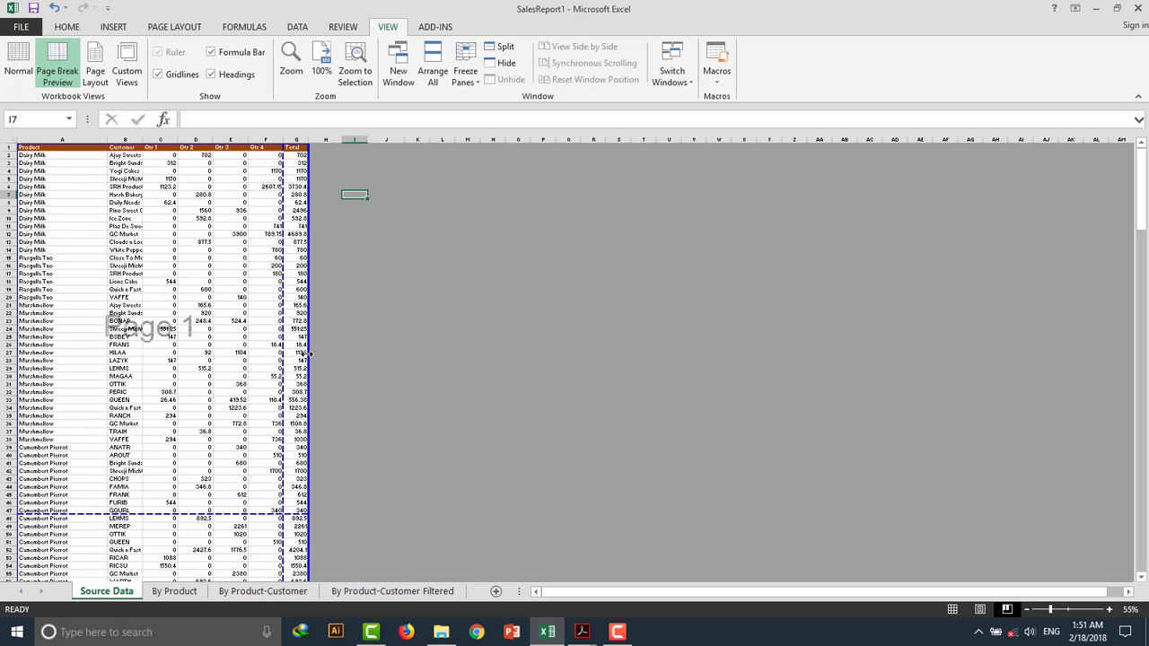
drag(283, 354, 308, 353)
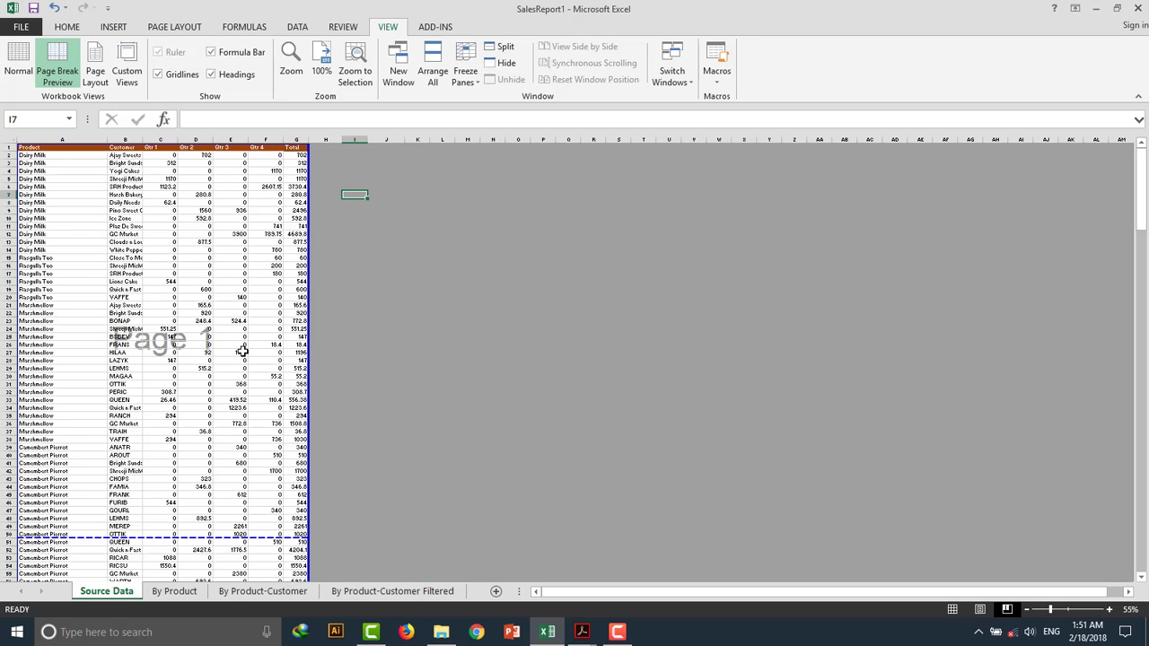
key(ctrl+z)
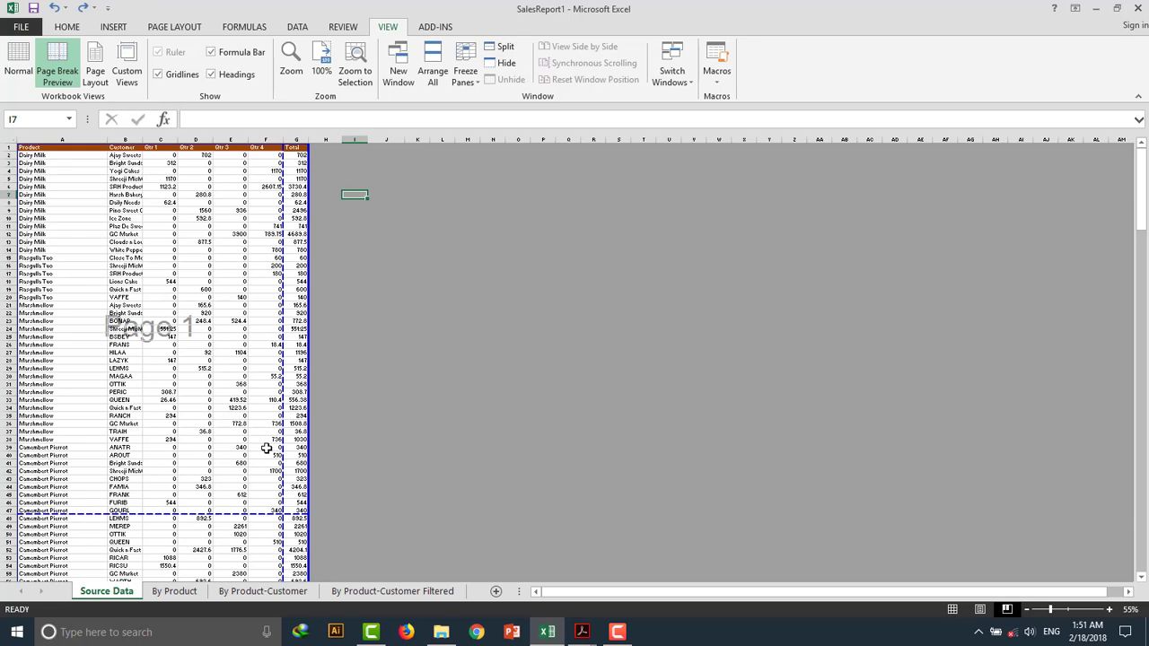
key(ctrl+y)
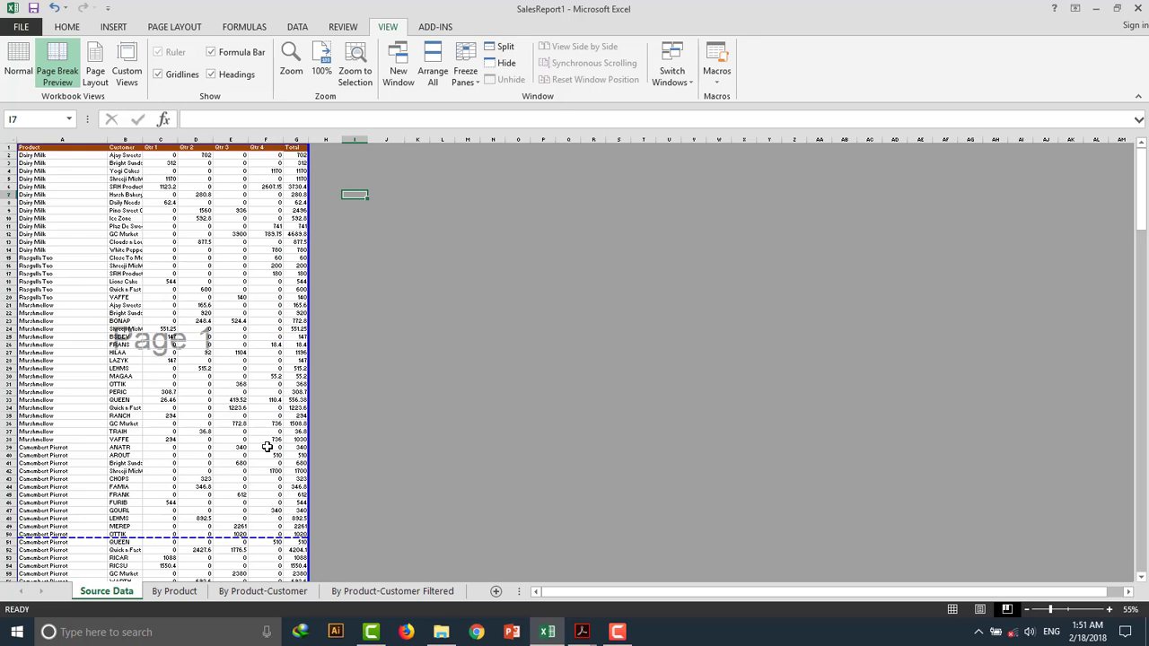
Scroll through the adjusted page breaks down to the end of the data and back to the top.
scroll(294, 414, down, 17)
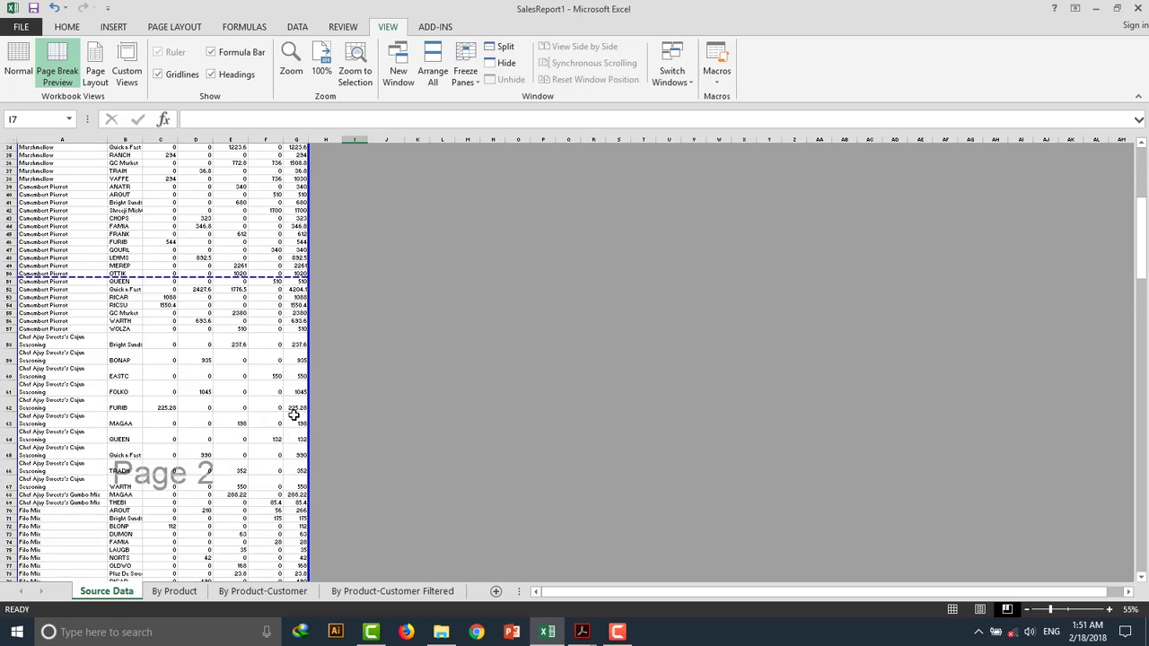
scroll(294, 414, down, 20)
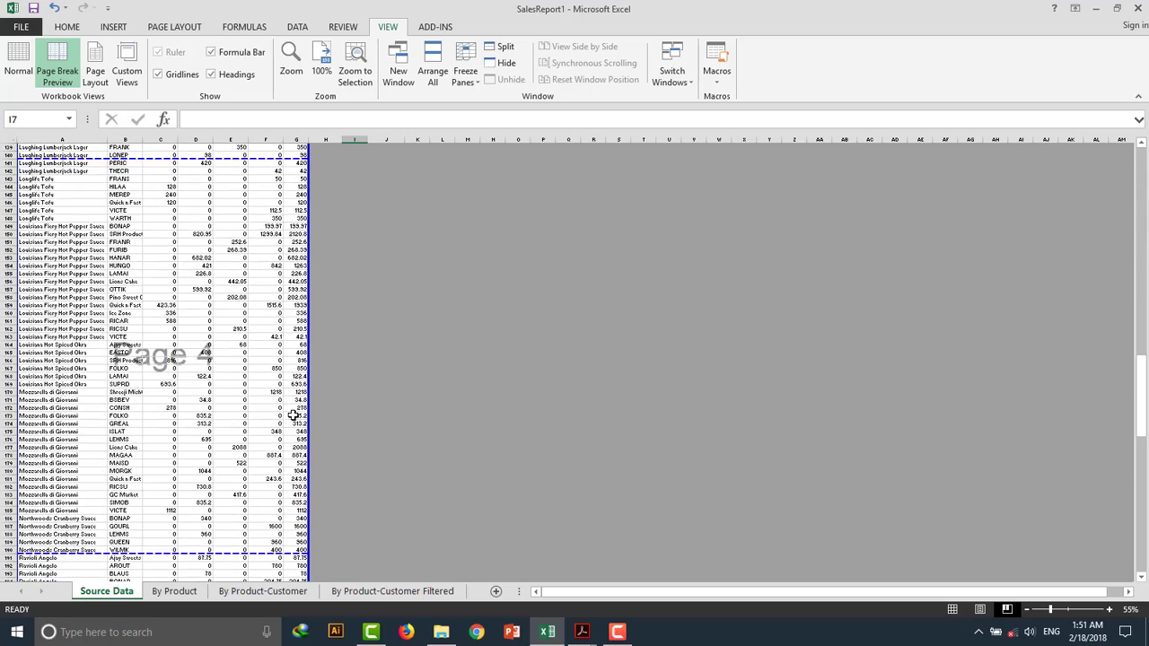
scroll(294, 414, down, 20)
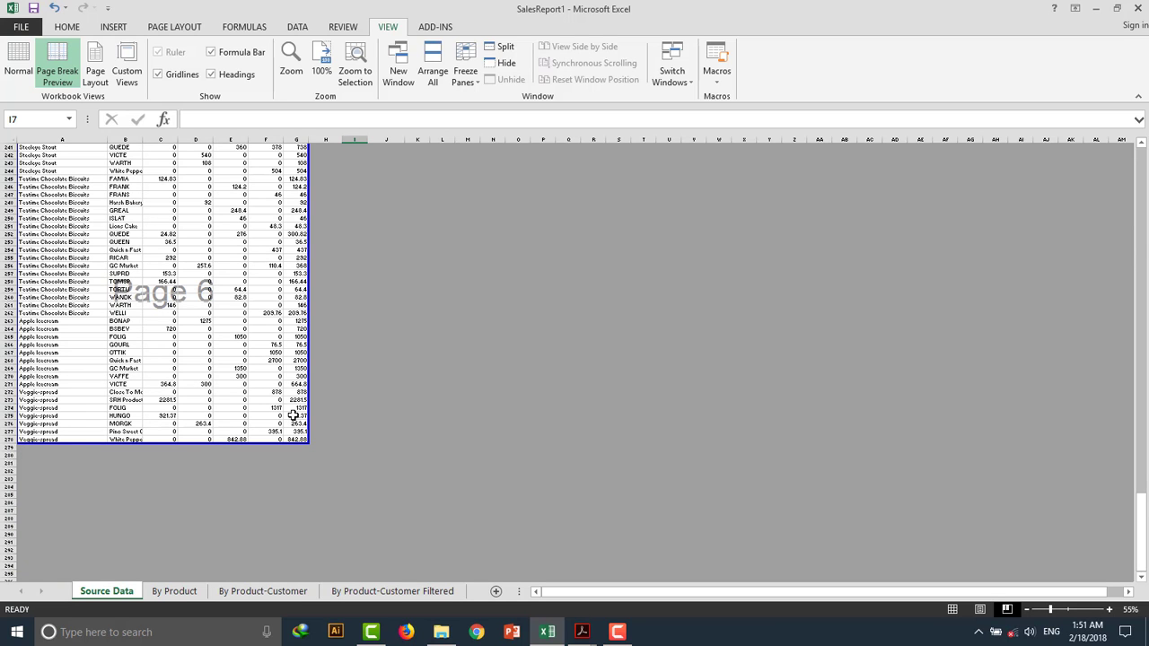
scroll(294, 414, up, 18)
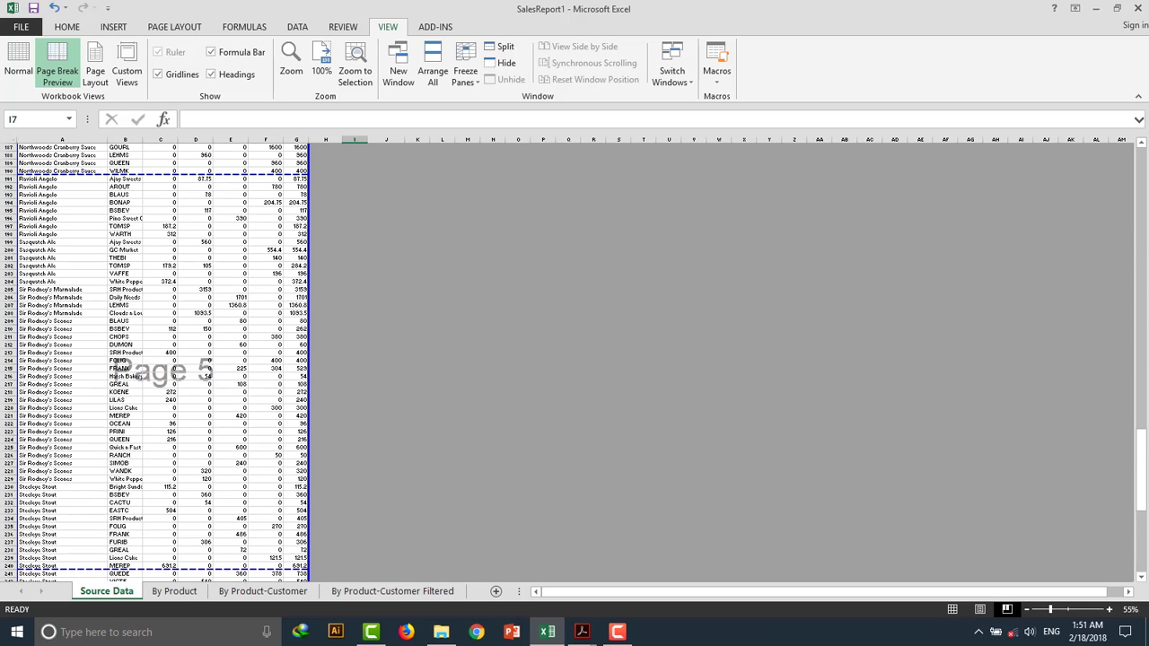
drag(1139, 460, 1140, 175)
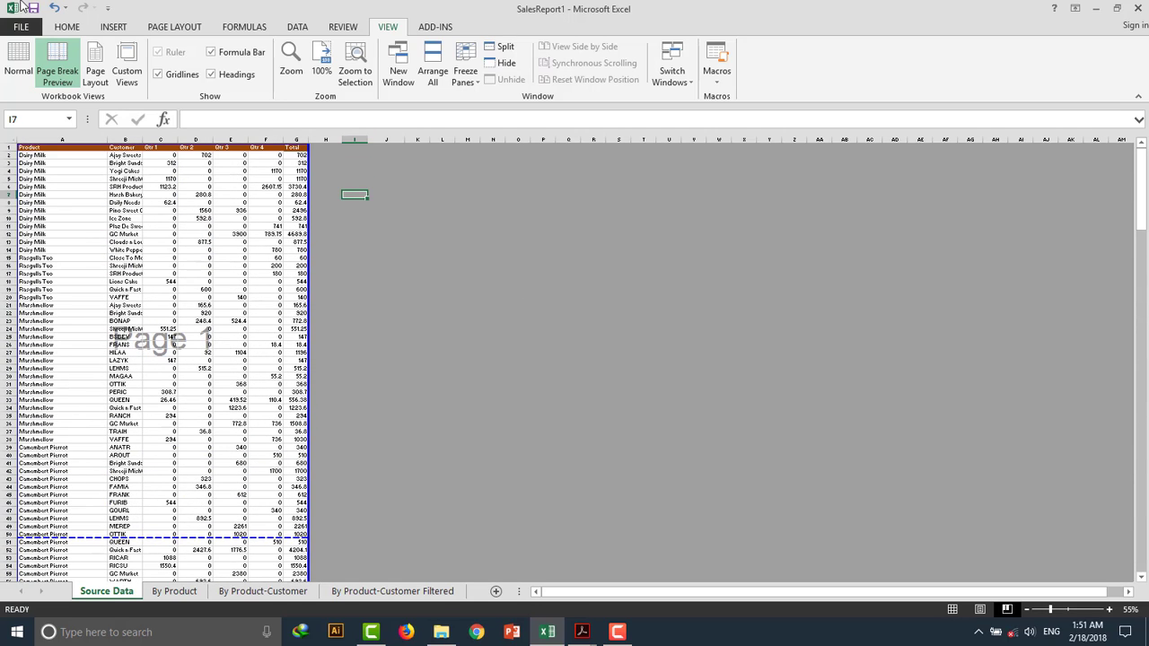
Preview the printout pages again in the Print view, then switch the sheet back to Normal view.
click(21, 28)
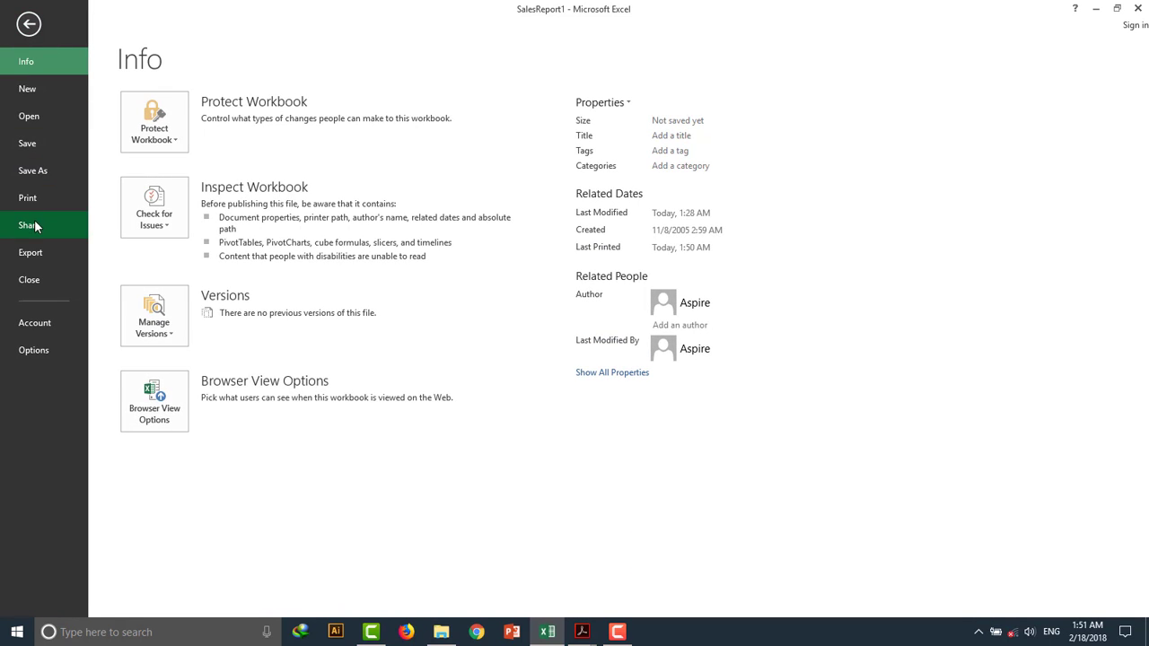
click(37, 201)
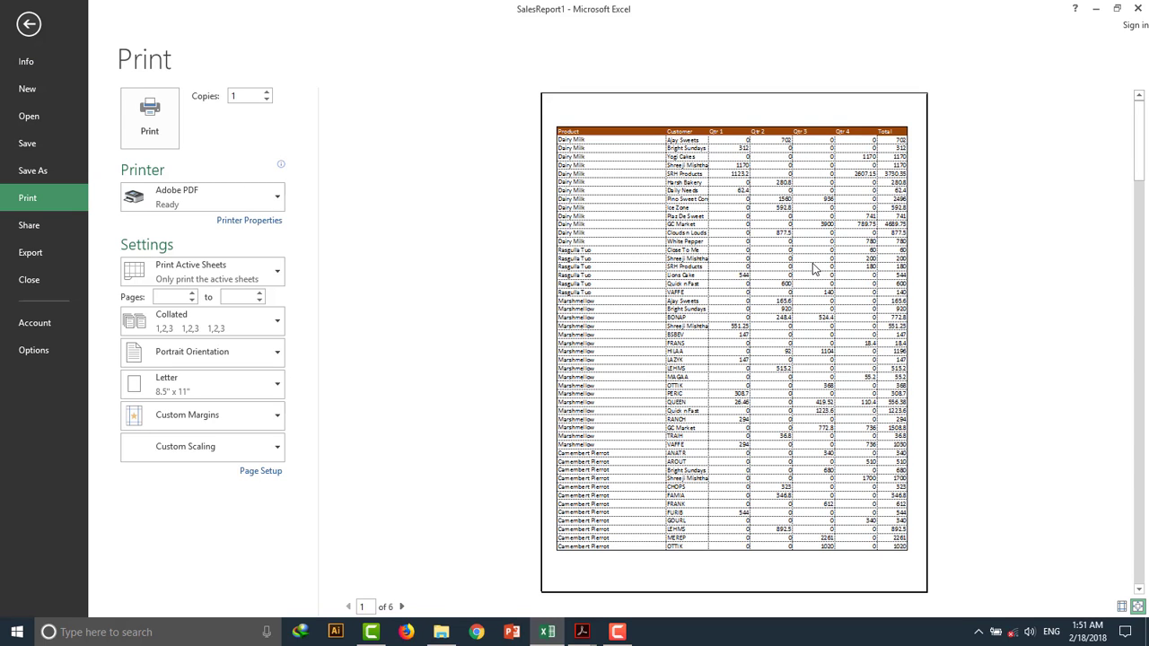
scroll(813, 267, down, 1)
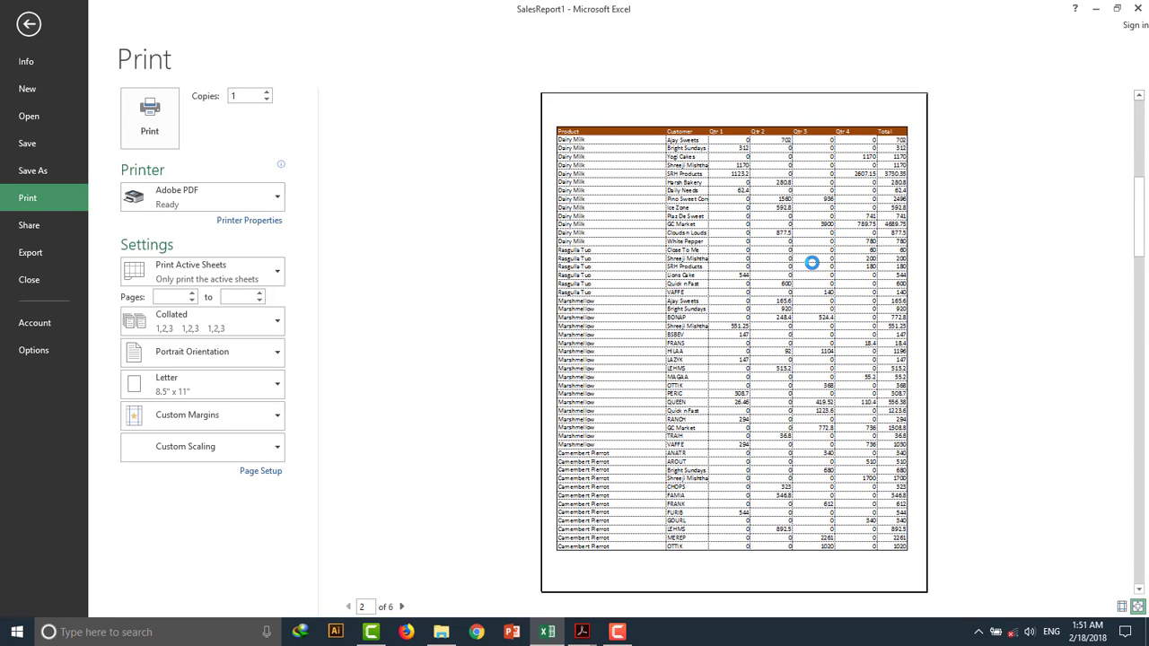
scroll(813, 267, up, 1)
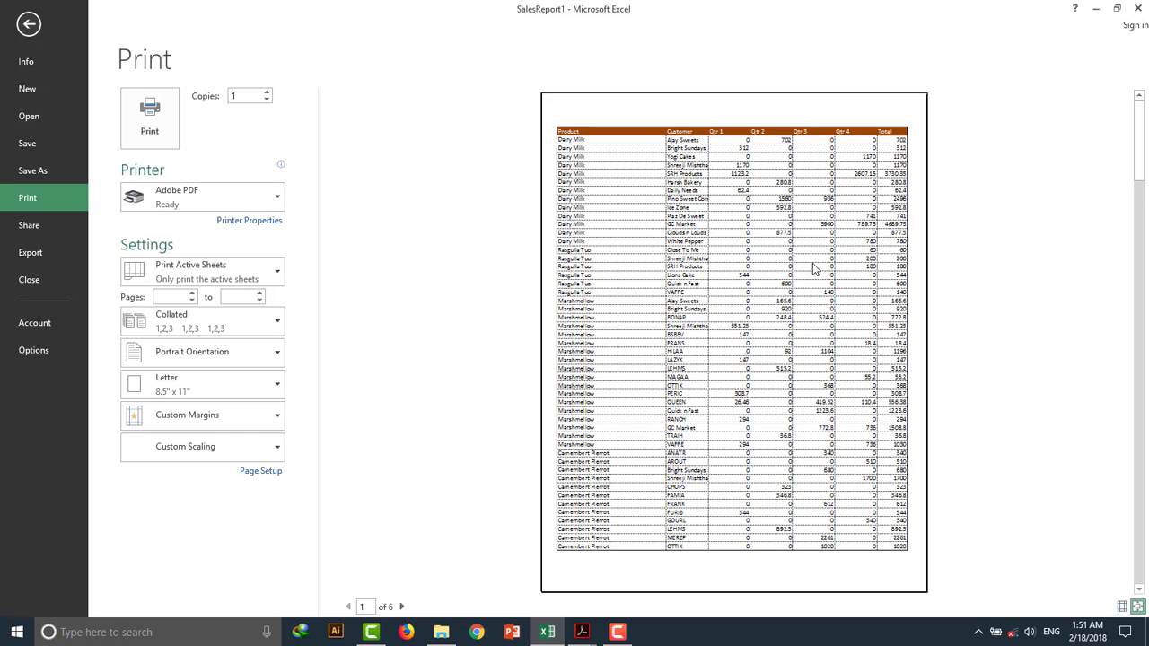
scroll(813, 268, down, 4)
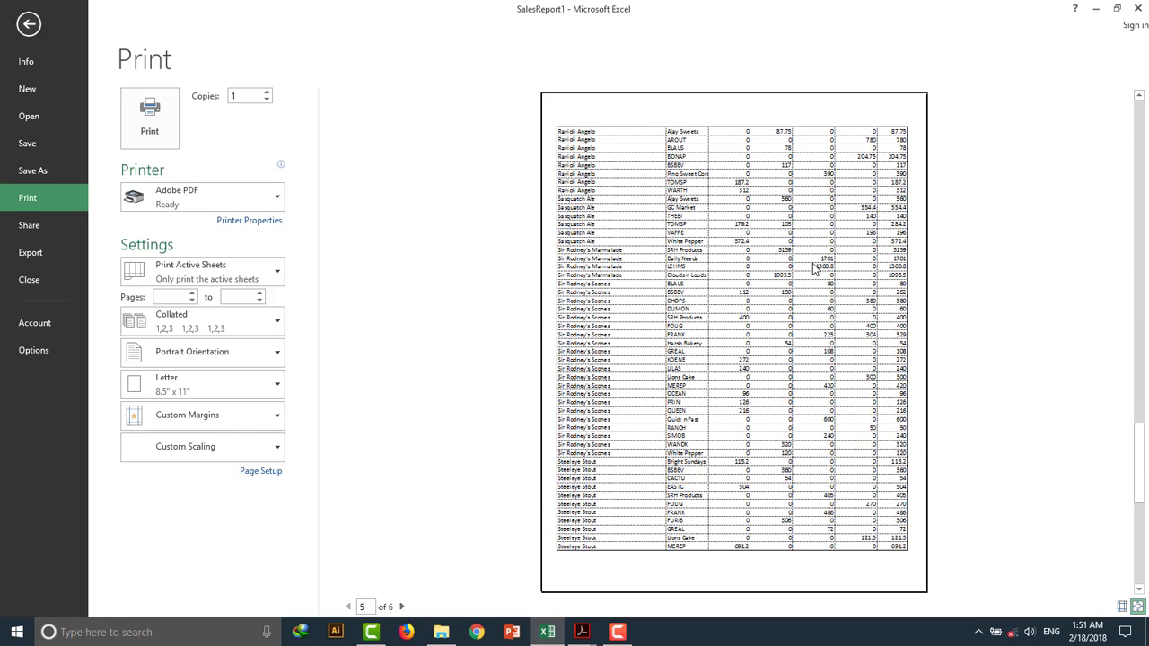
scroll(813, 267, down, 1)
scroll(813, 268, up, 5)
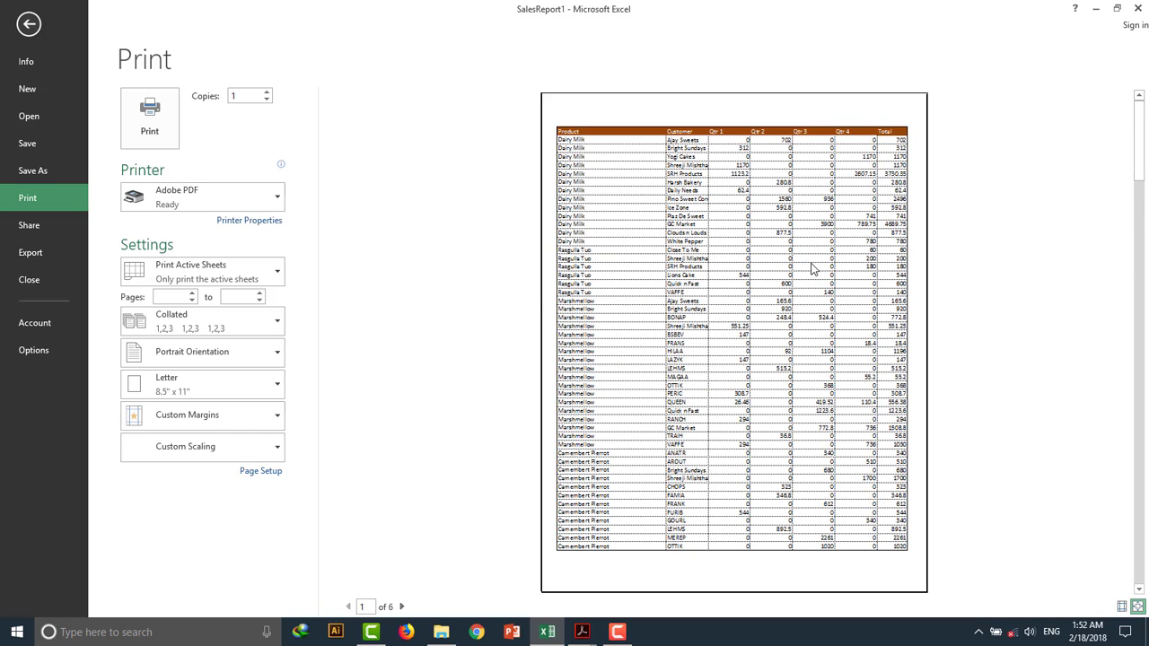
key(Escape)
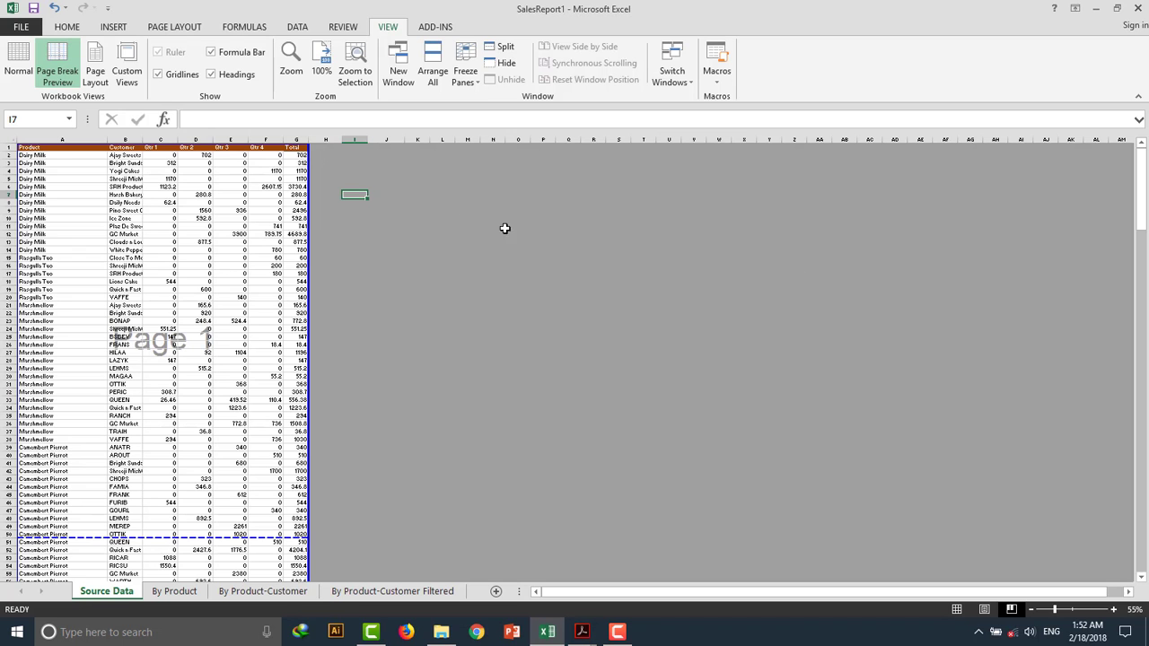
click(27, 61)
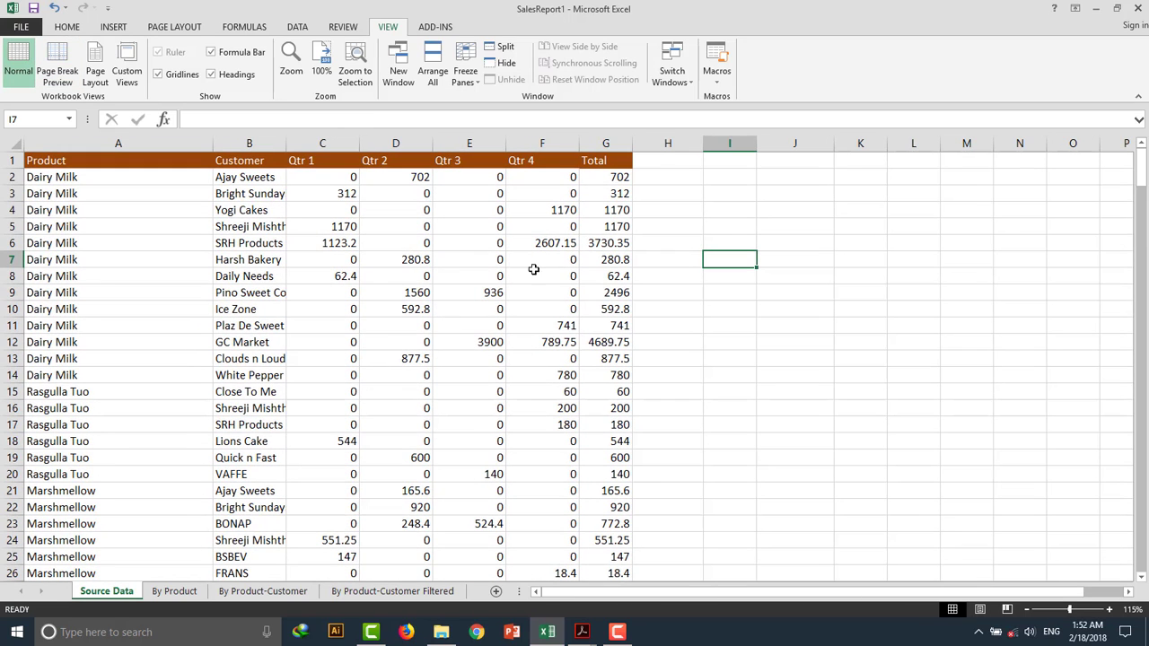
click(54, 67)
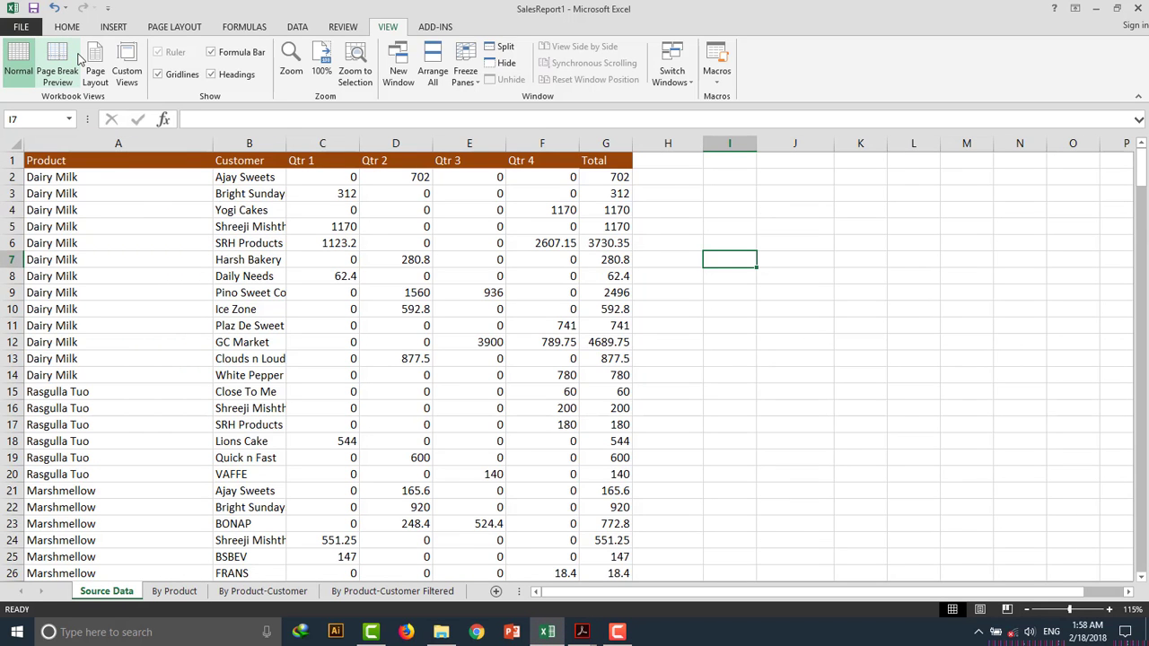
Browse the sheet's printed pages in Page Break Preview and Page Layout view, down to the end of the data and back.
click(72, 59)
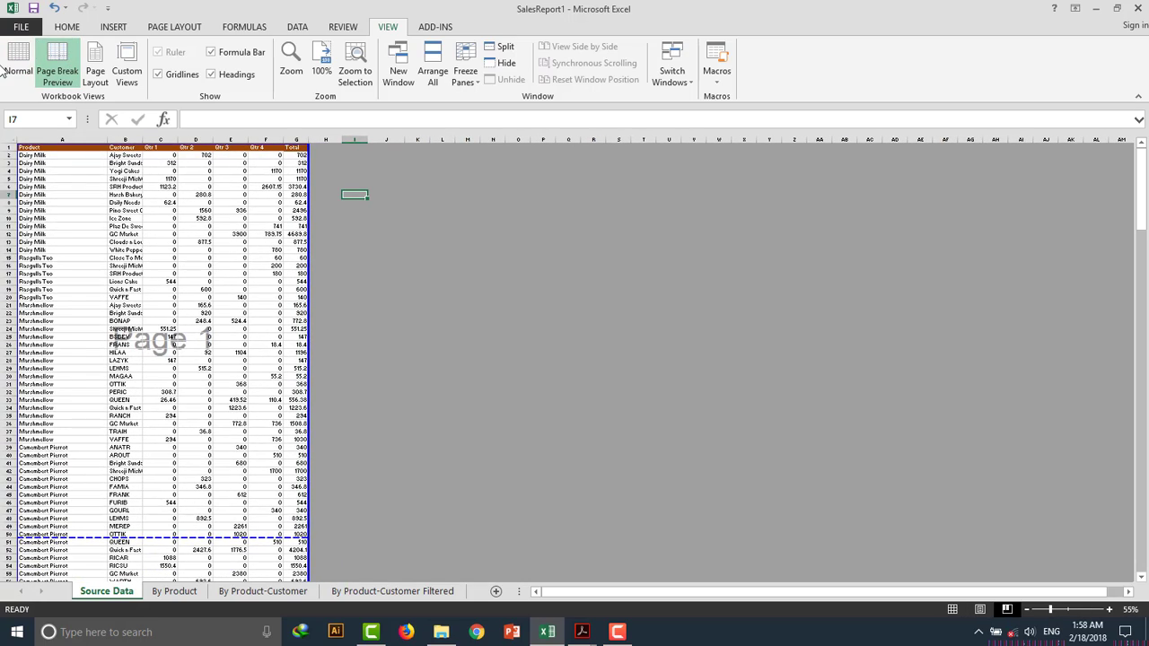
click(16, 68)
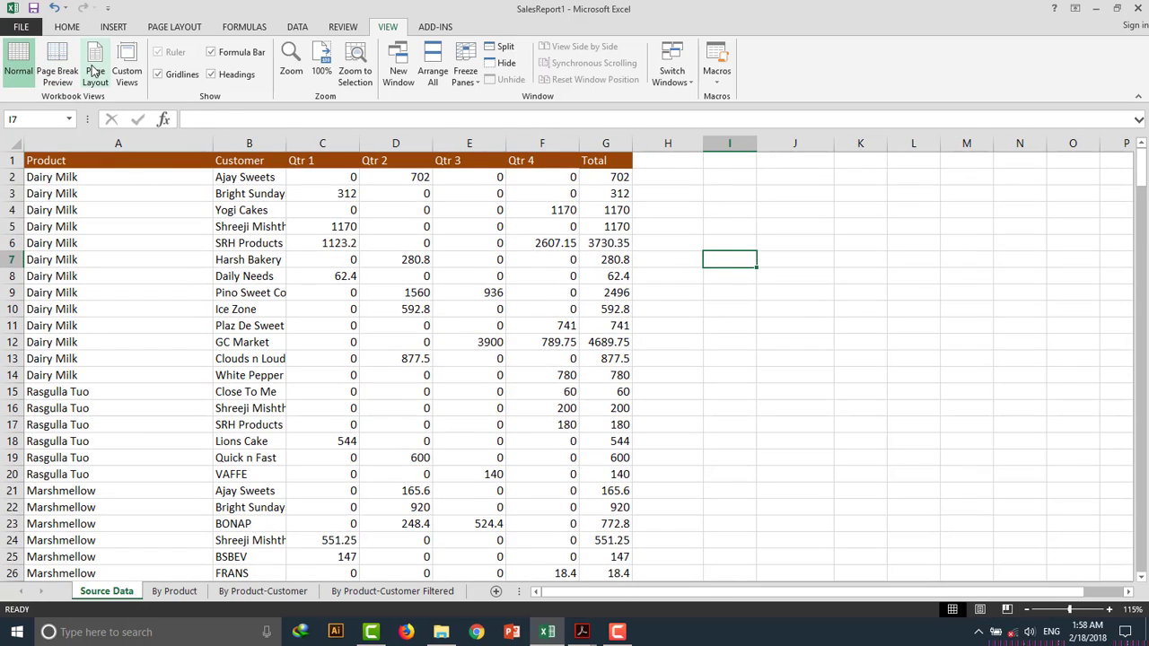
click(100, 72)
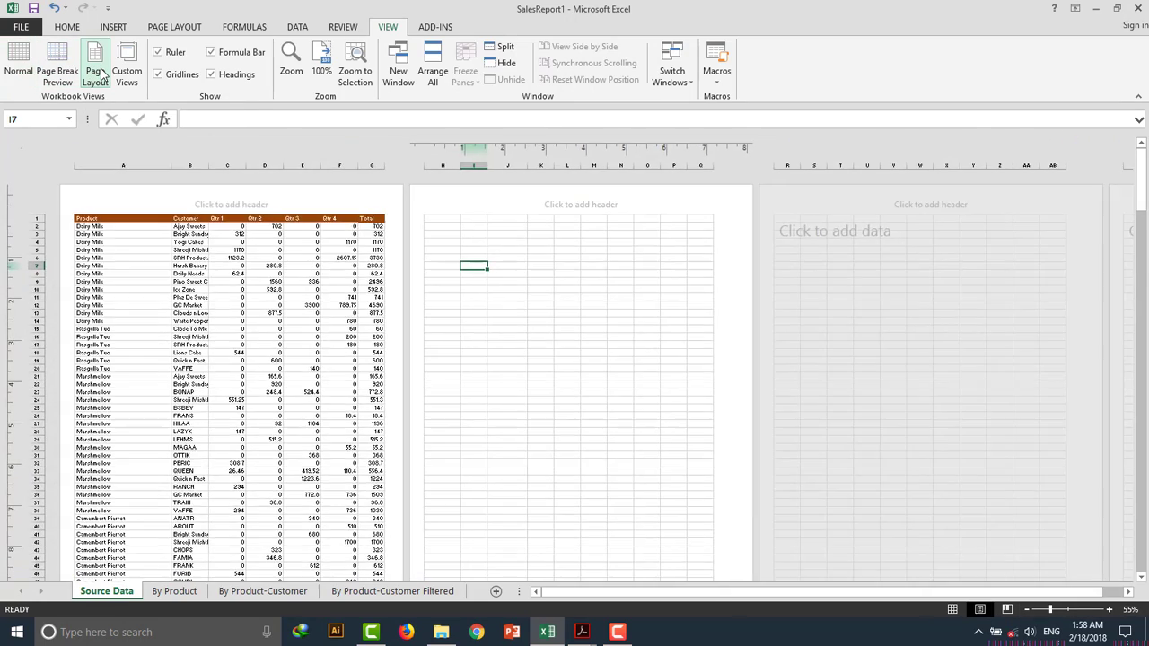
scroll(434, 295, down, 3)
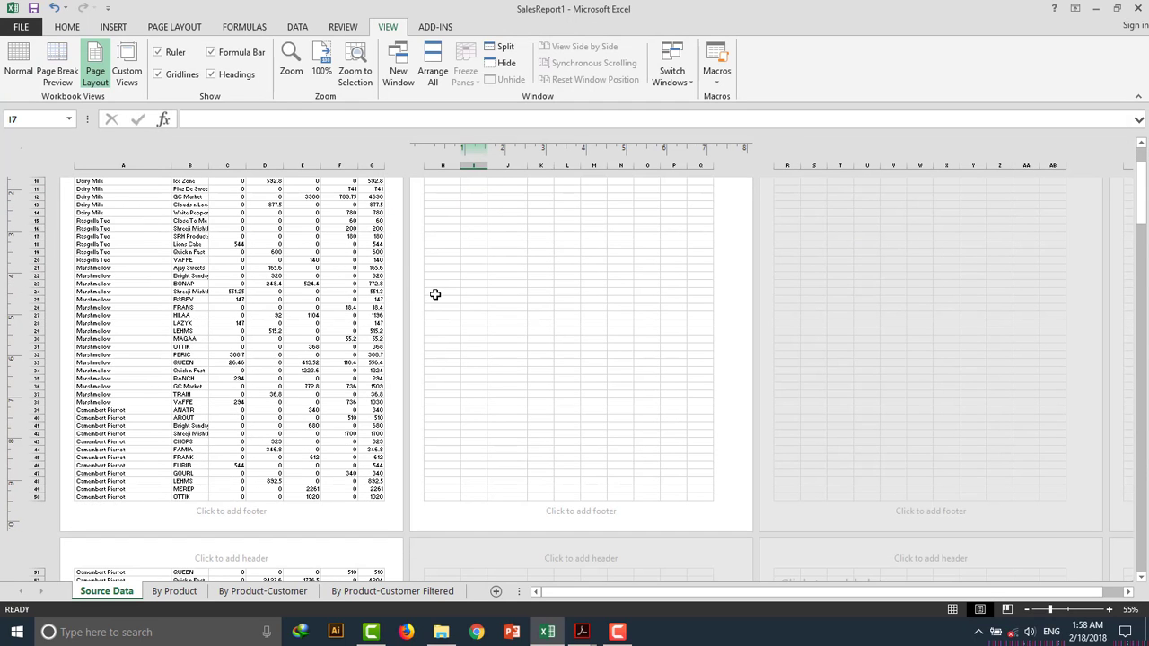
scroll(434, 294, up, 3)
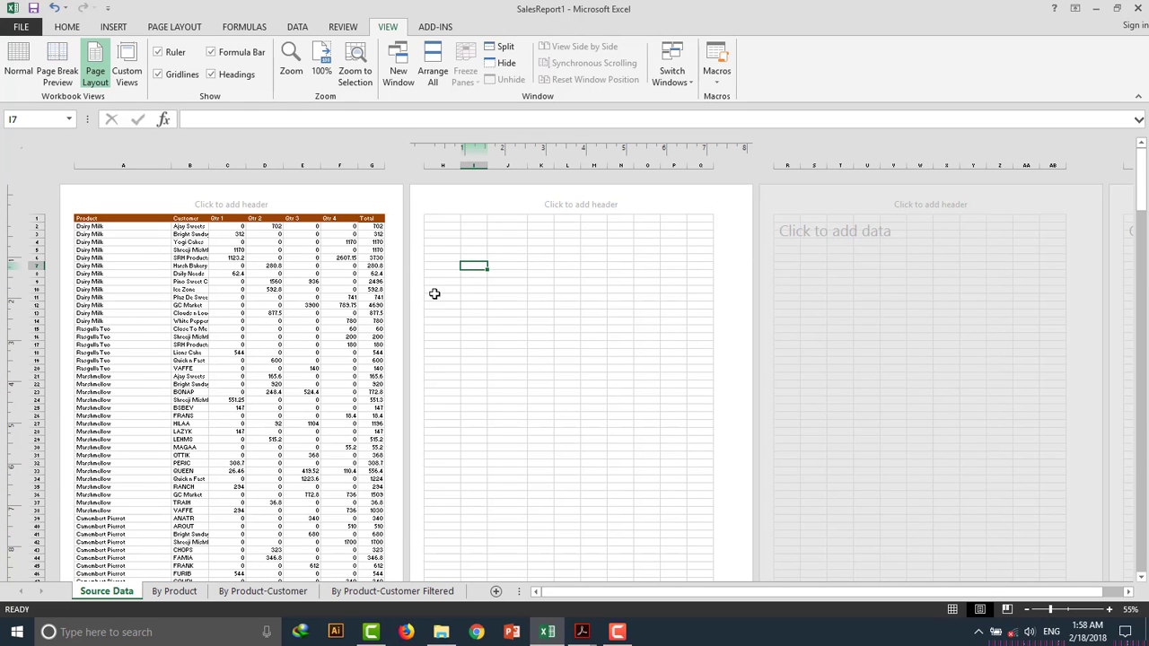
scroll(434, 294, down, 9)
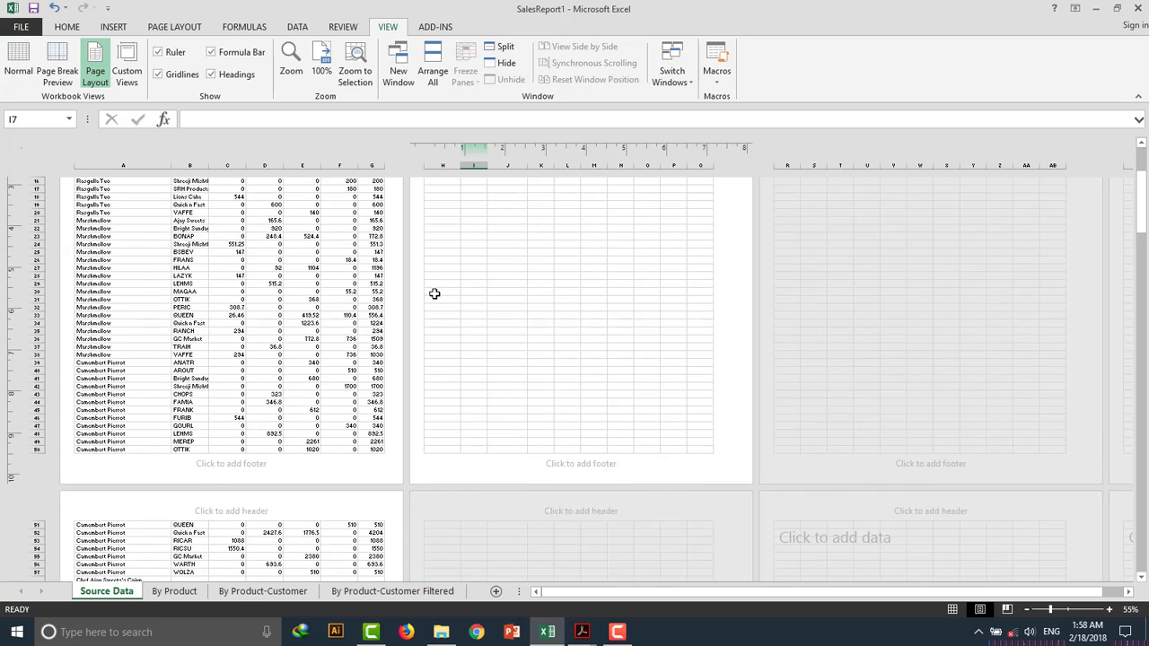
scroll(434, 294, up, 7)
scroll(435, 293, up, 2)
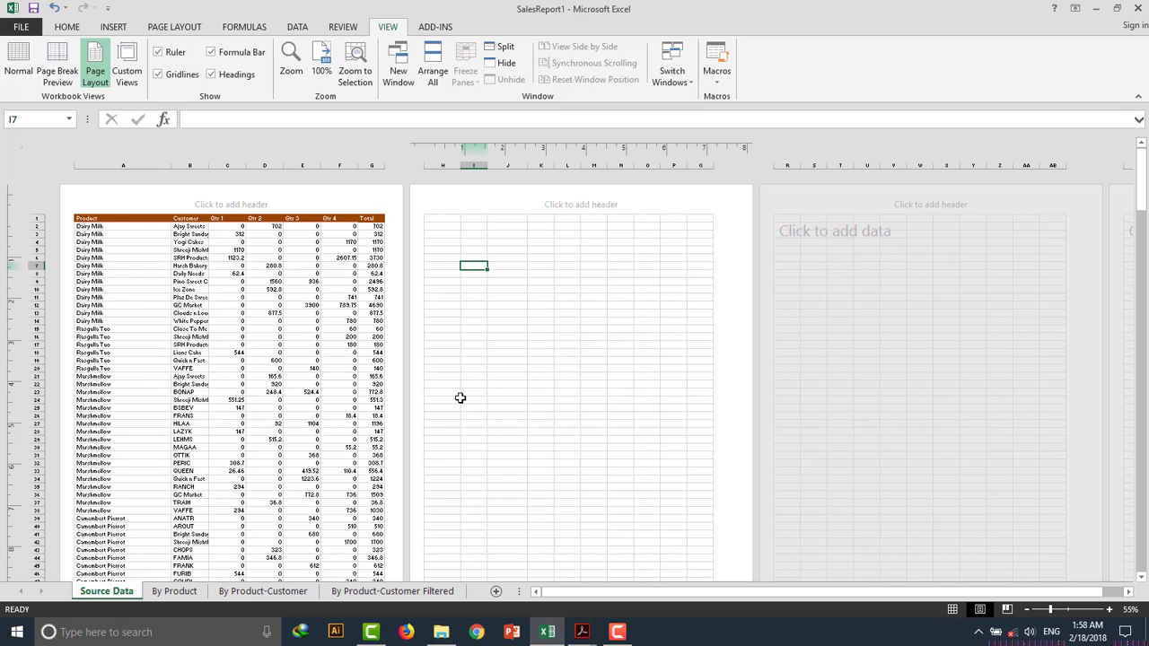
mouse_move(587, 595)
mouse_down()
mouse_move(734, 600)
mouse_move(599, 590)
mouse_up()
scroll(270, 334, down, 15)
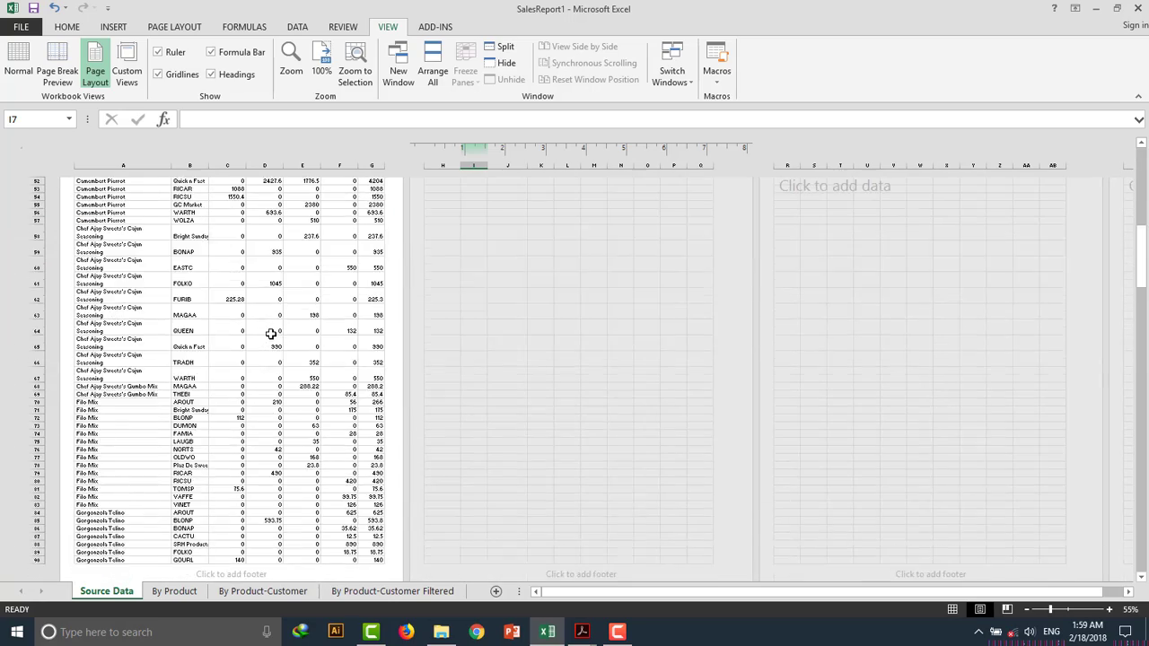
scroll(270, 334, down, 20)
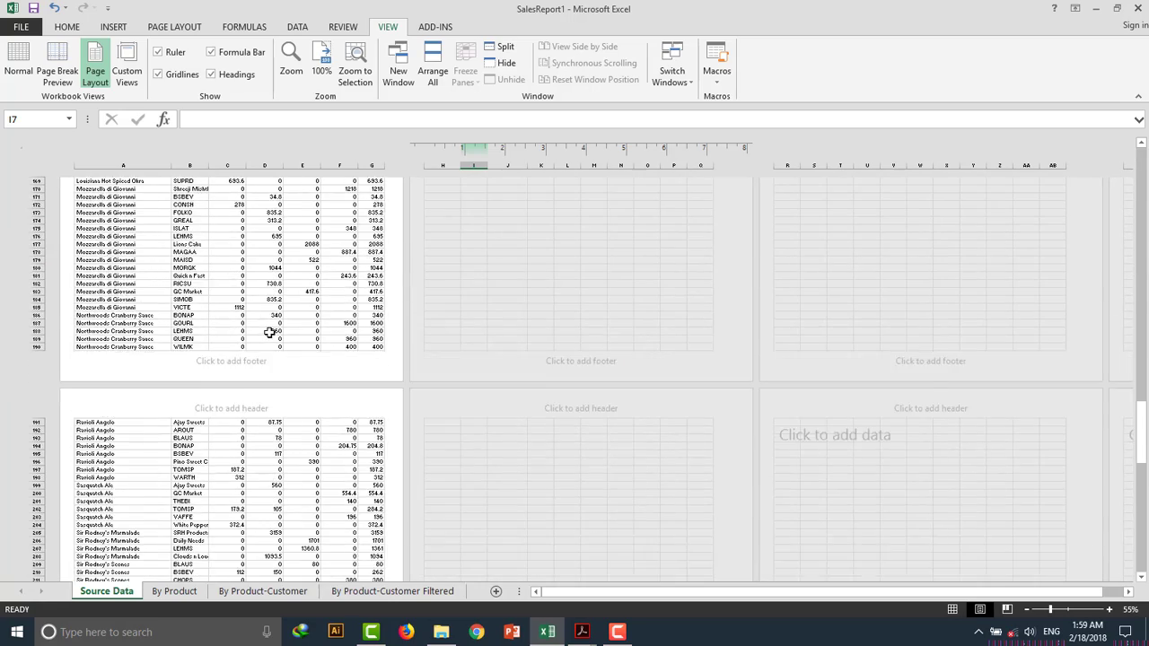
scroll(269, 332, down, 20)
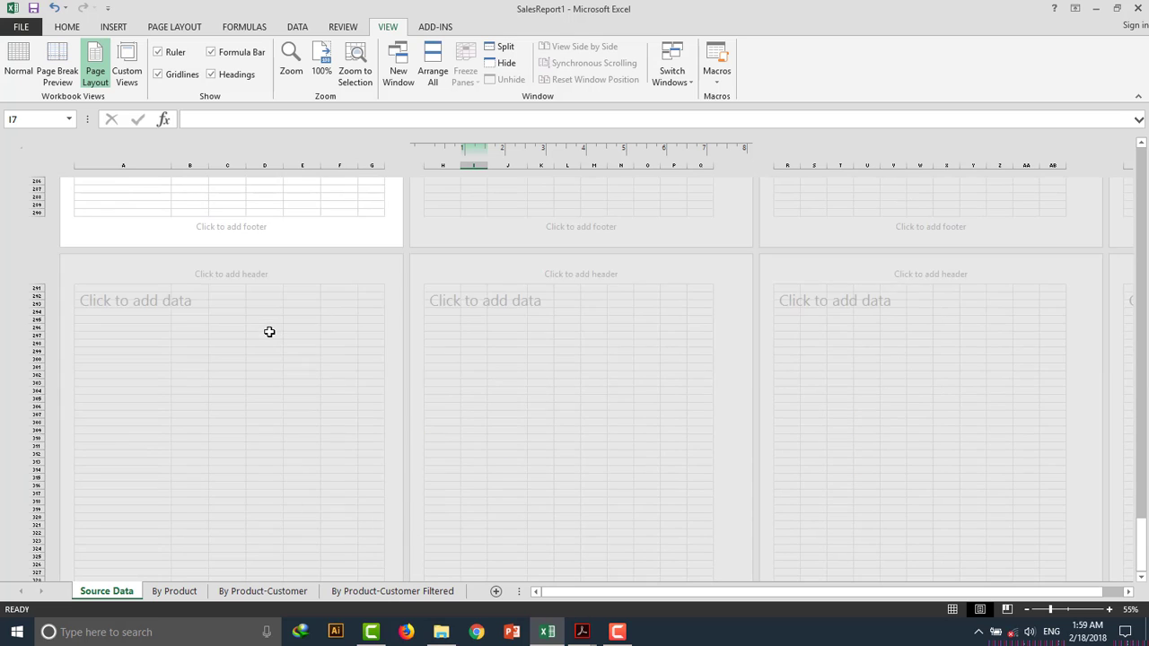
scroll(269, 332, up, 5)
scroll(287, 328, up, 5)
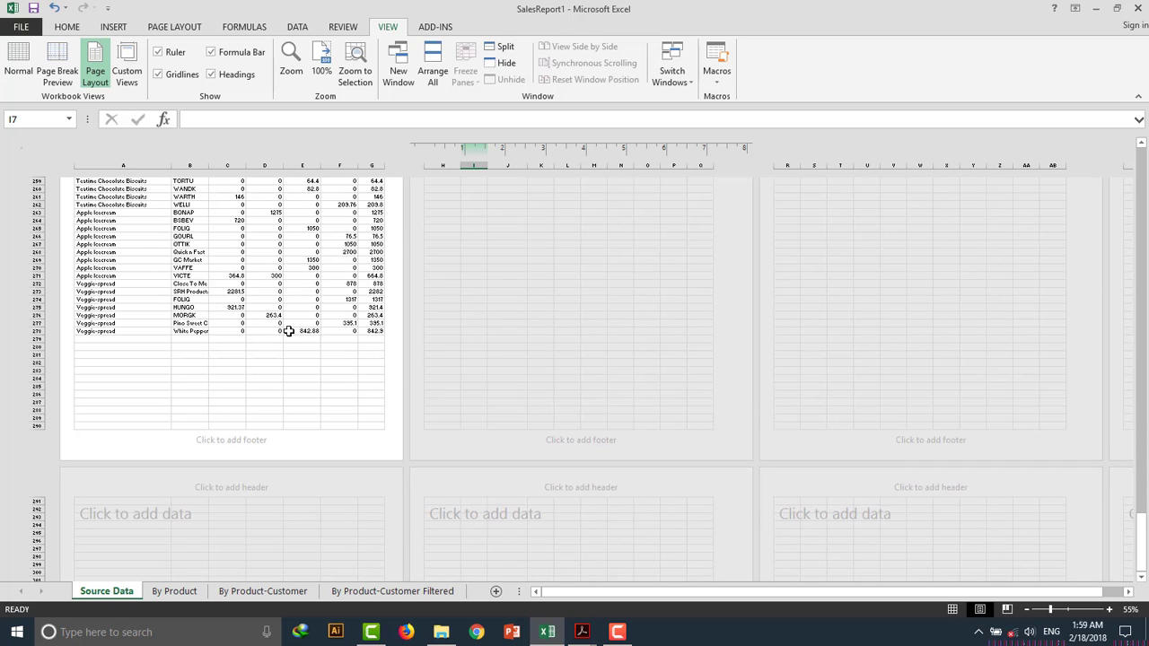
drag(1139, 544, 1139, 179)
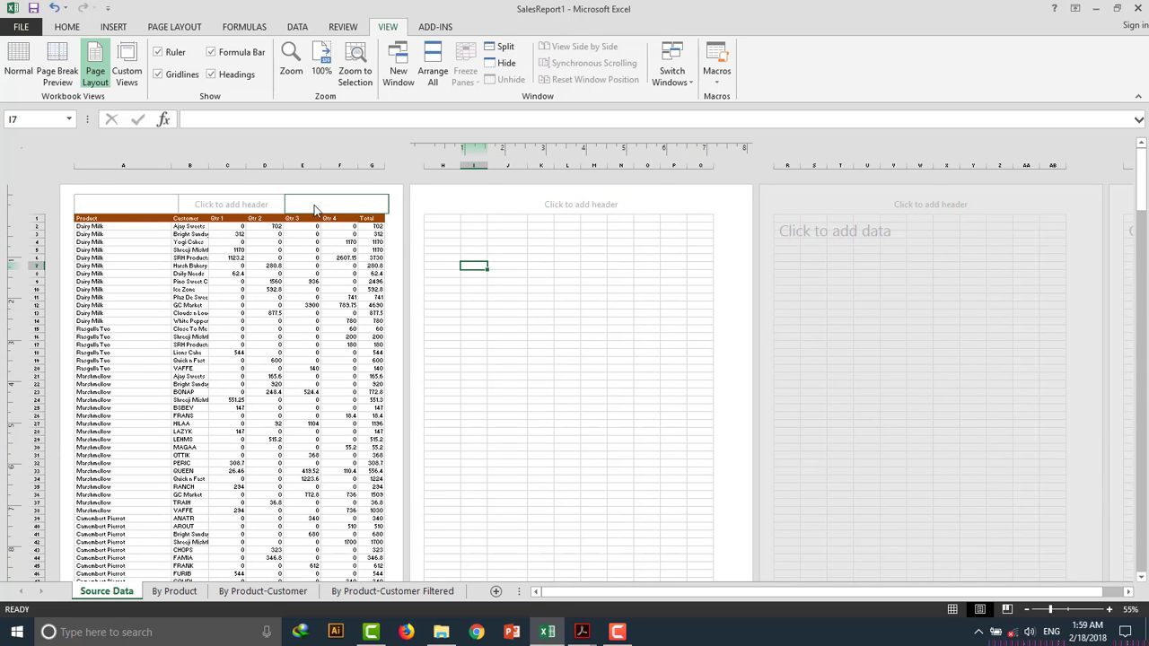
scroll(323, 260, down, 3)
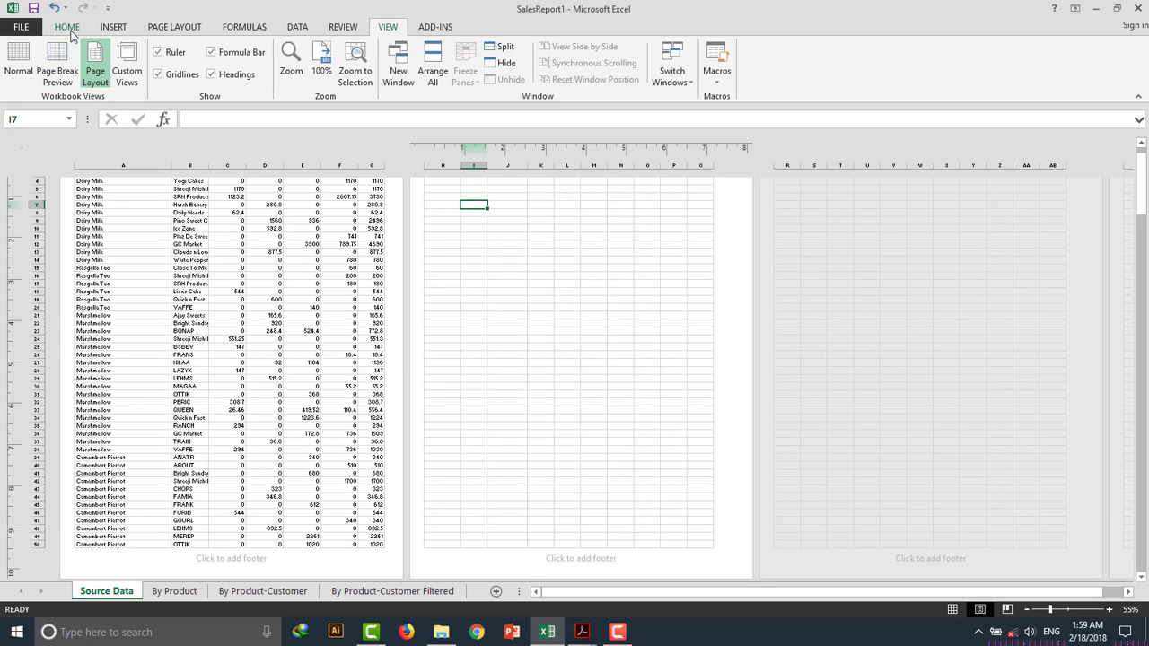
Change the page orientation of the sheet to Landscape.
click(159, 33)
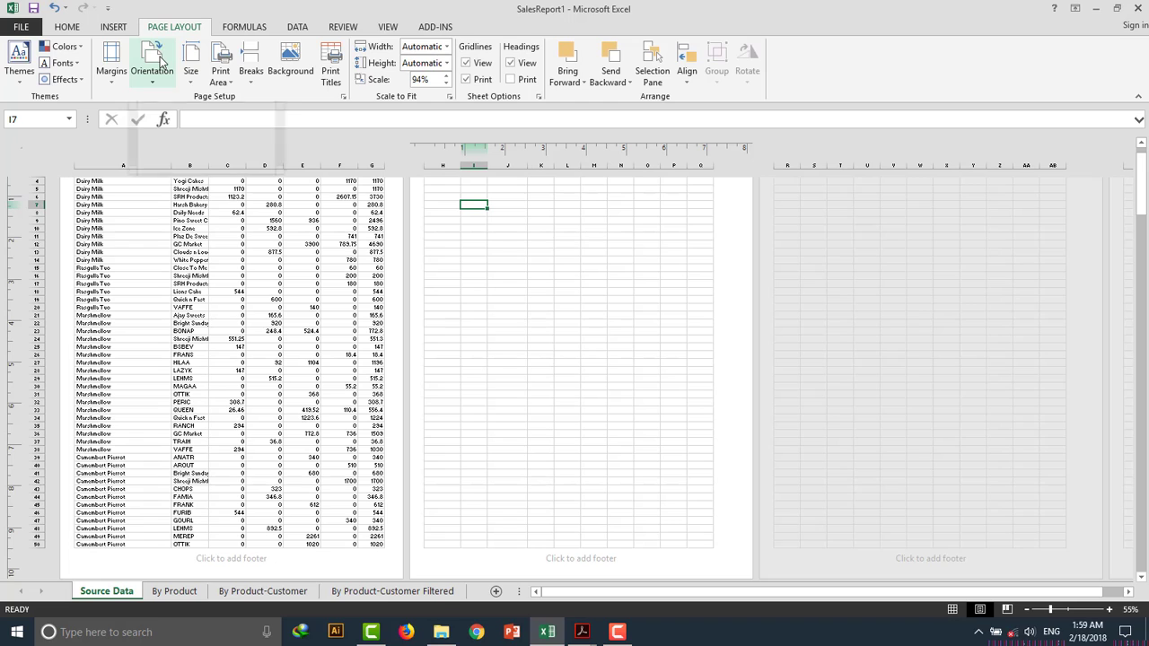
click(162, 57)
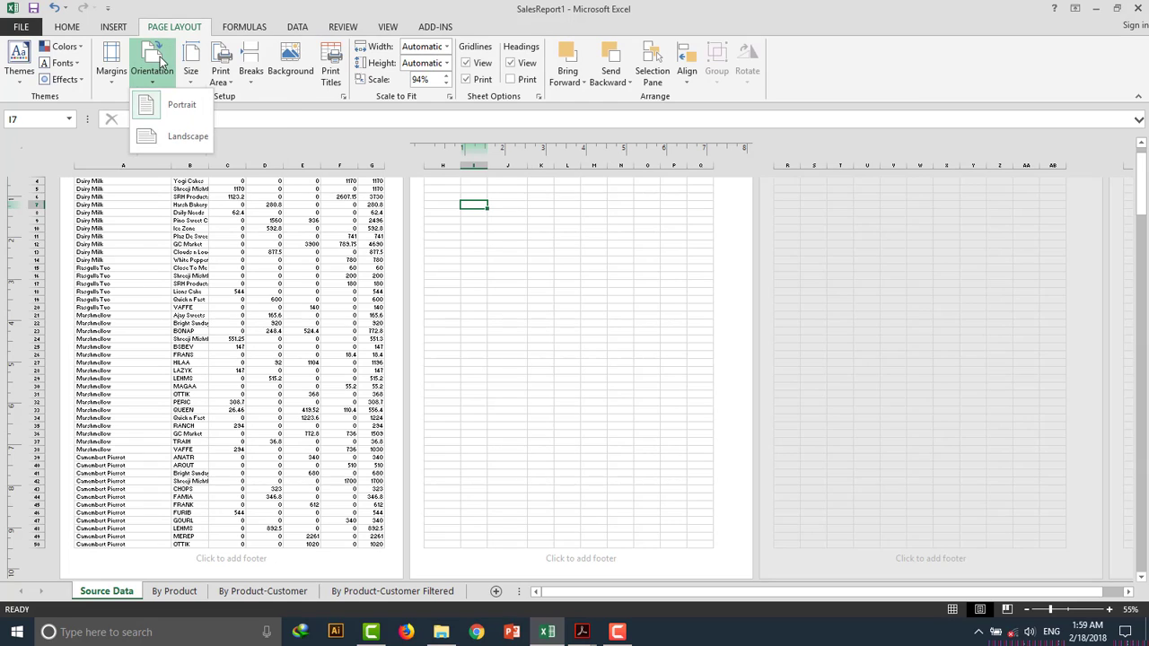
click(178, 139)
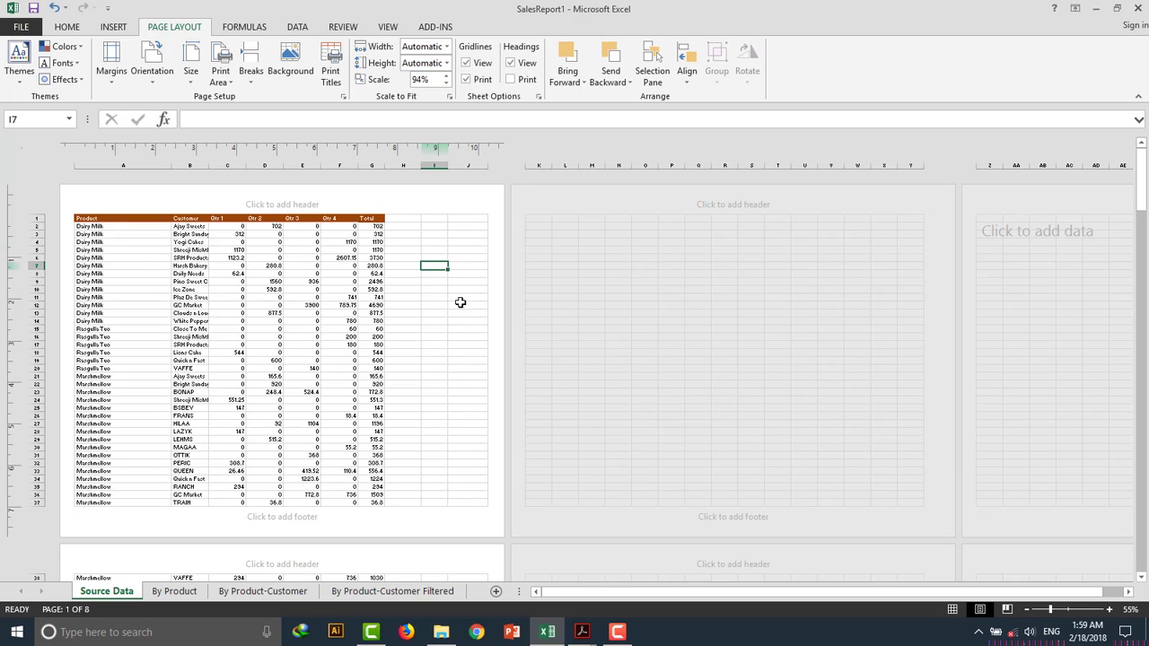
Scroll through the landscape pages in Page Layout view and back to the first page.
scroll(457, 354, down, 6)
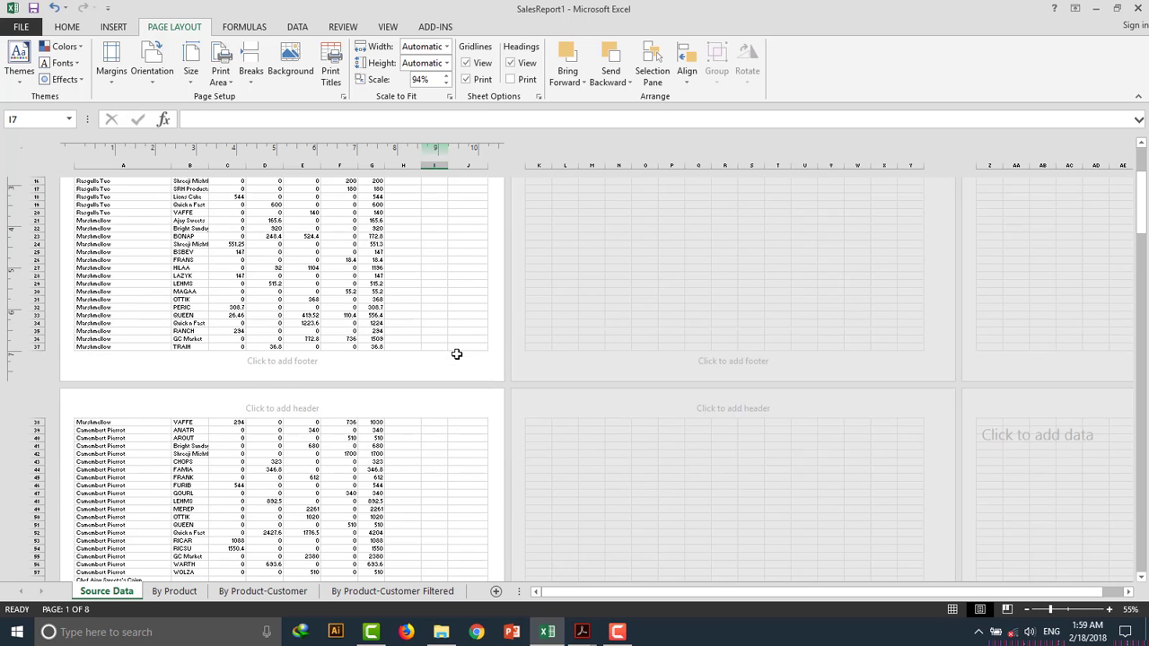
scroll(457, 353, down, 6)
scroll(457, 354, up, 5)
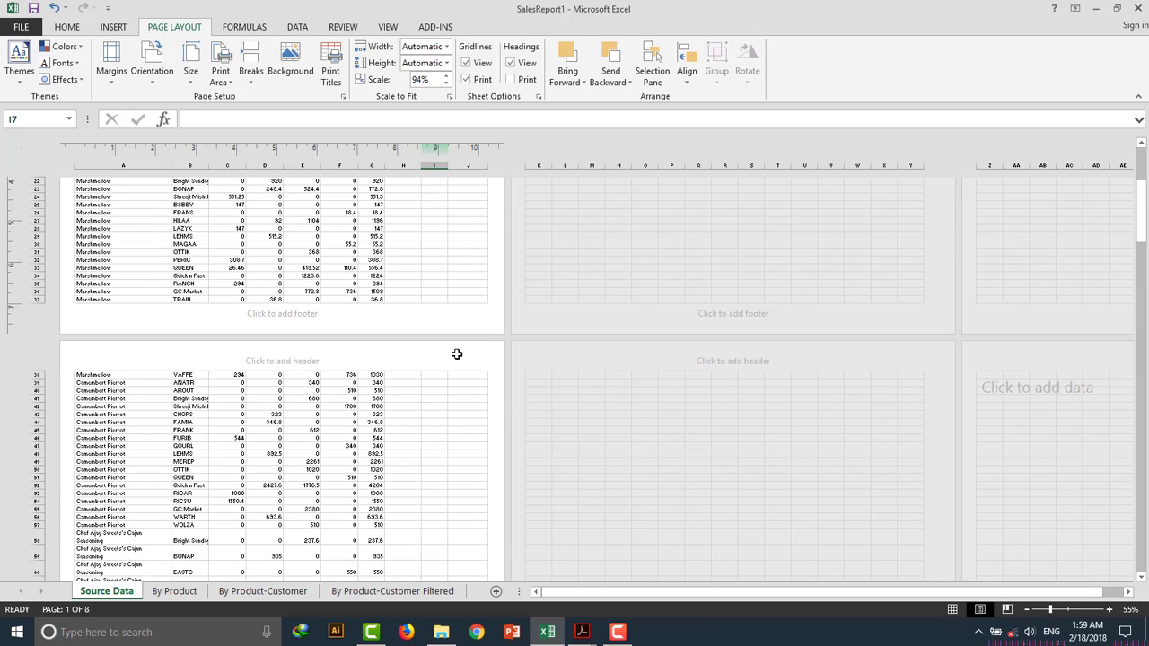
scroll(457, 354, down, 6)
scroll(457, 354, up, 7)
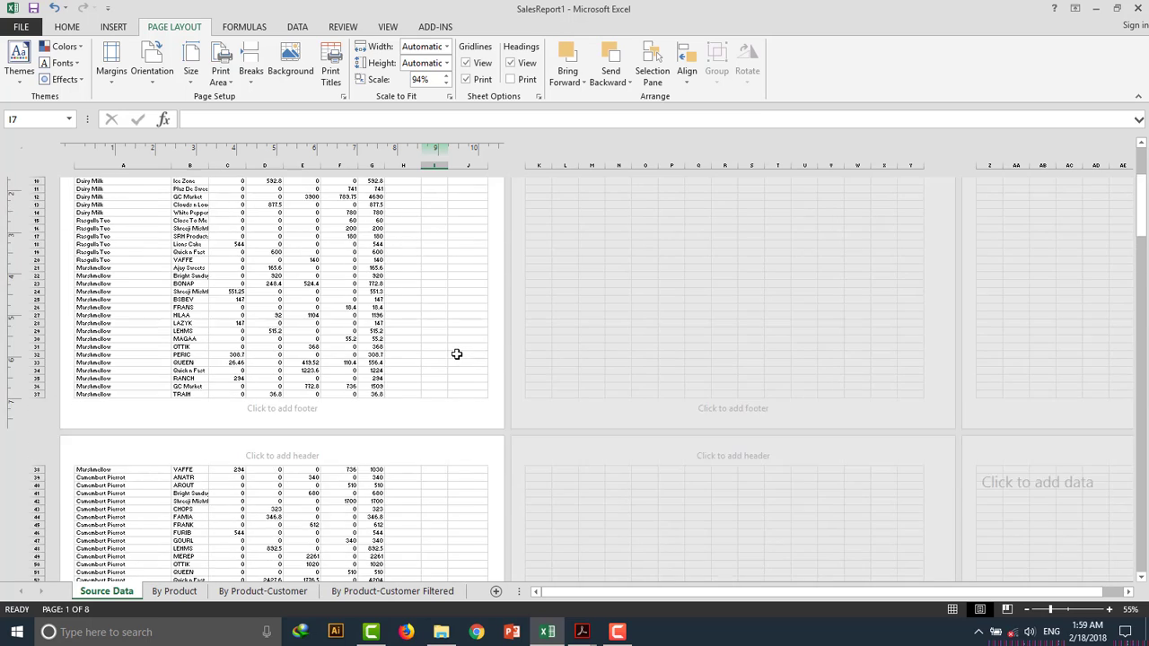
scroll(457, 353, up, 3)
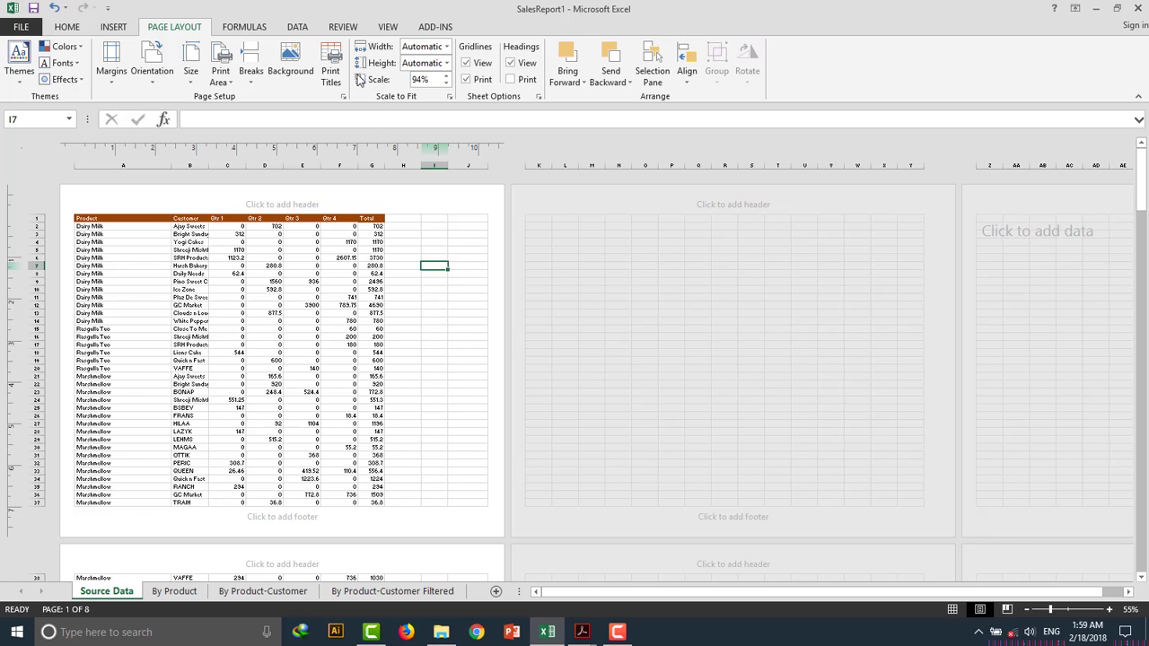
Switch the sheet back to Normal view.
click(67, 28)
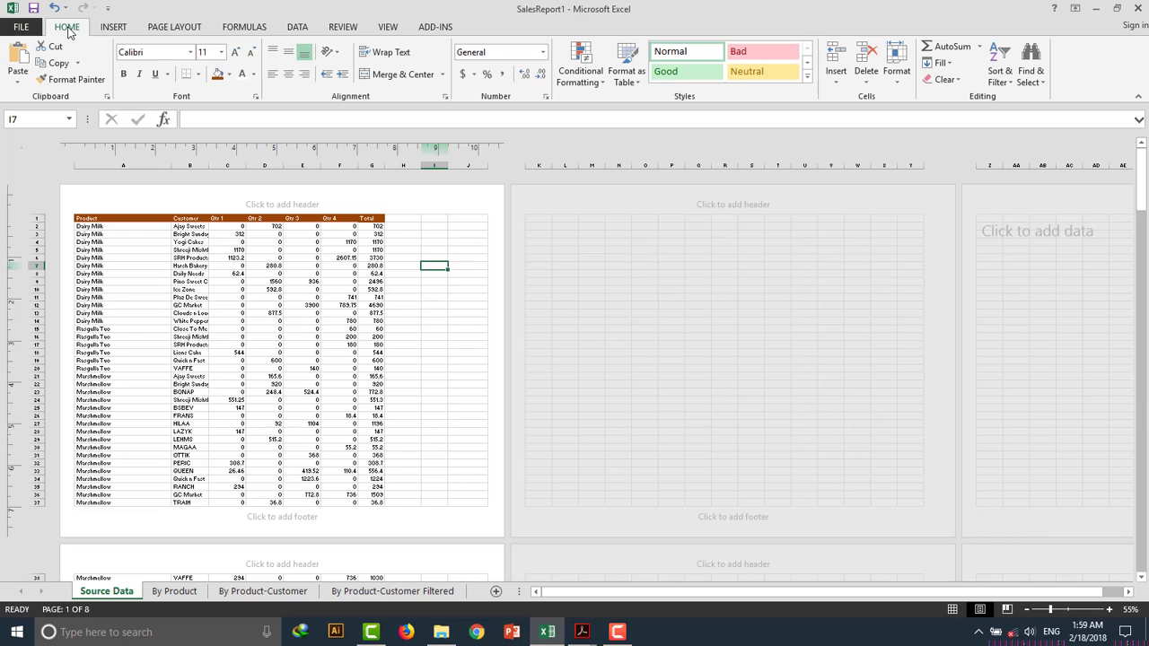
click(175, 27)
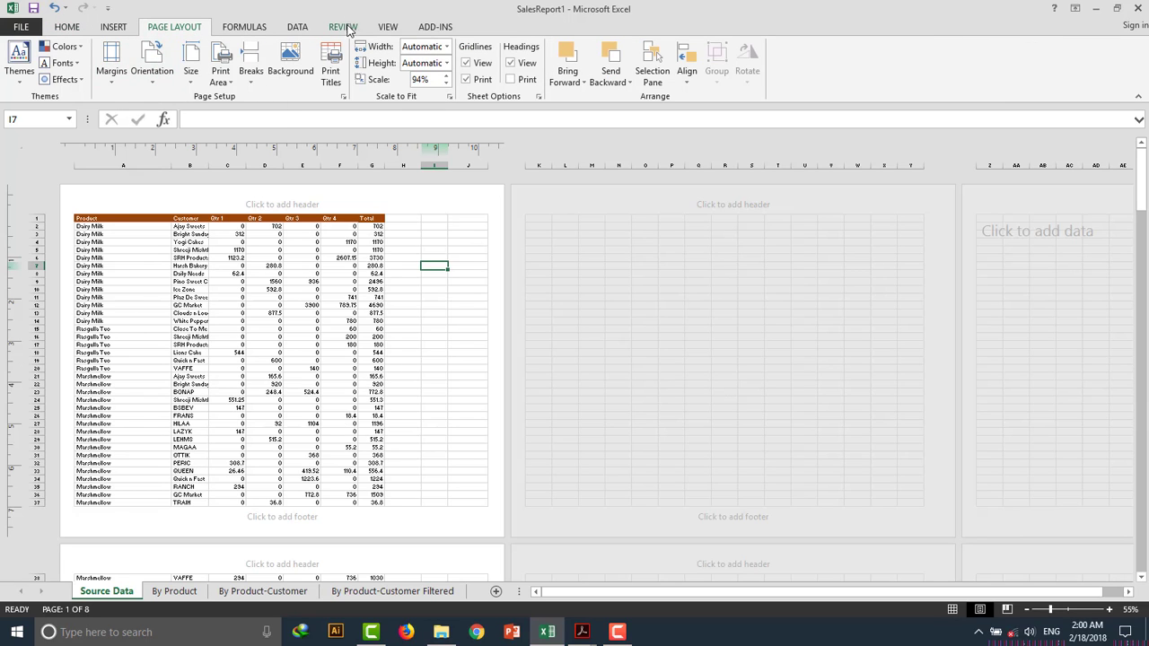
click(386, 28)
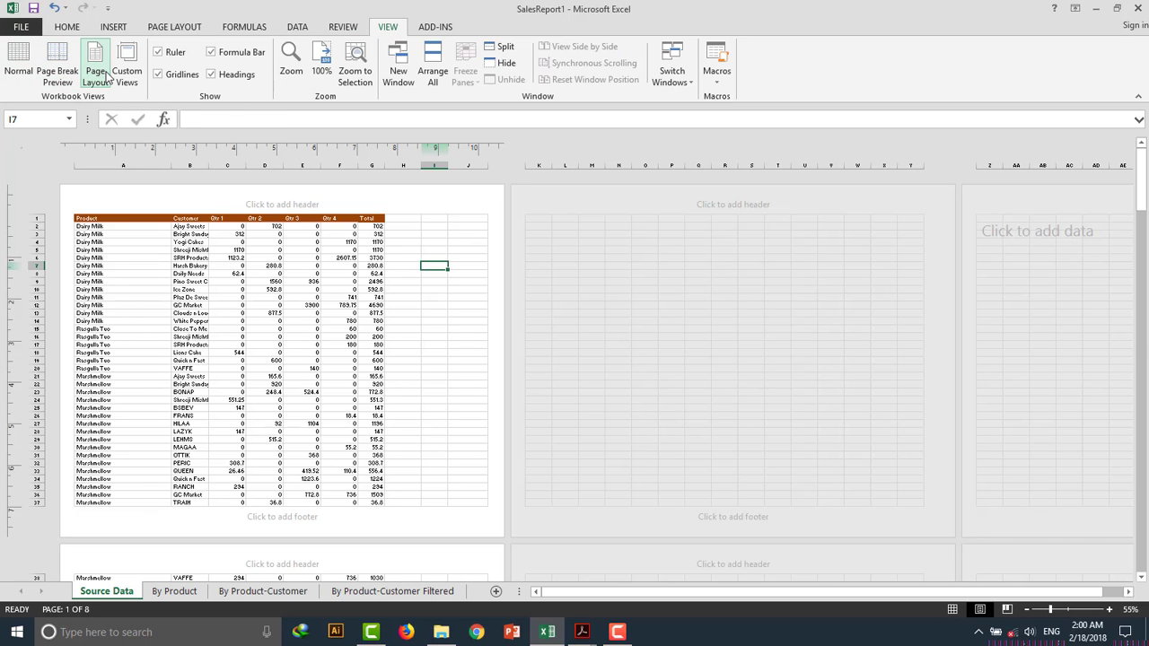
click(19, 71)
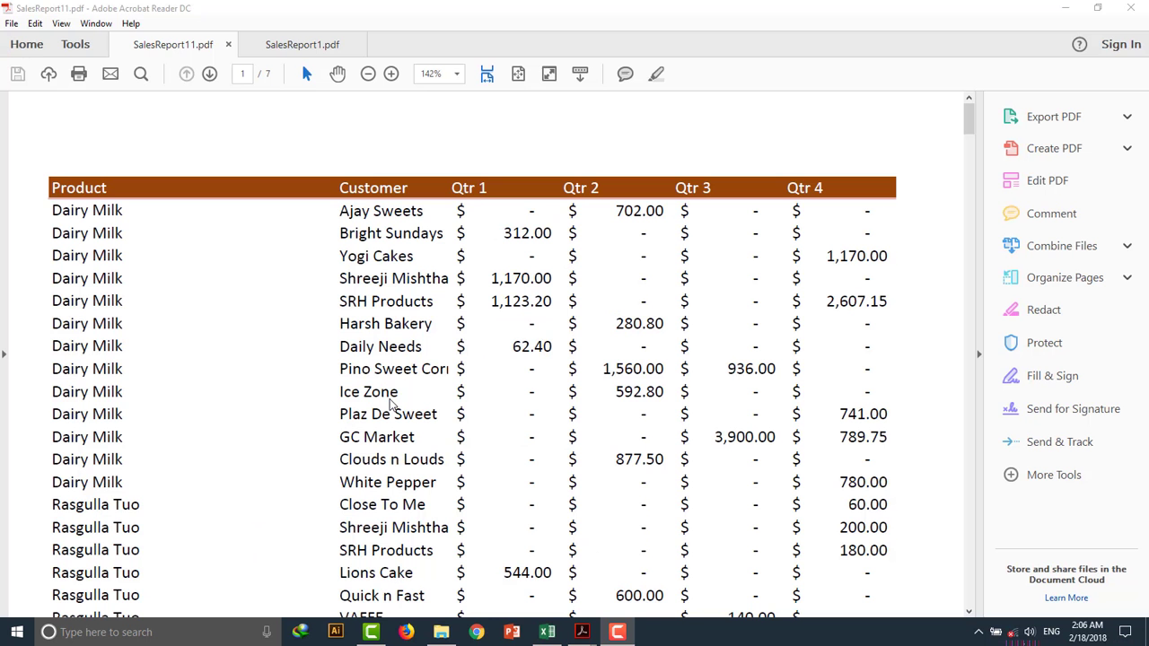
Switch to Acrobat Reader to compare the SalesReport1.pdf and SalesReport11.pdf printouts, then return to Excel.
click(256, 51)
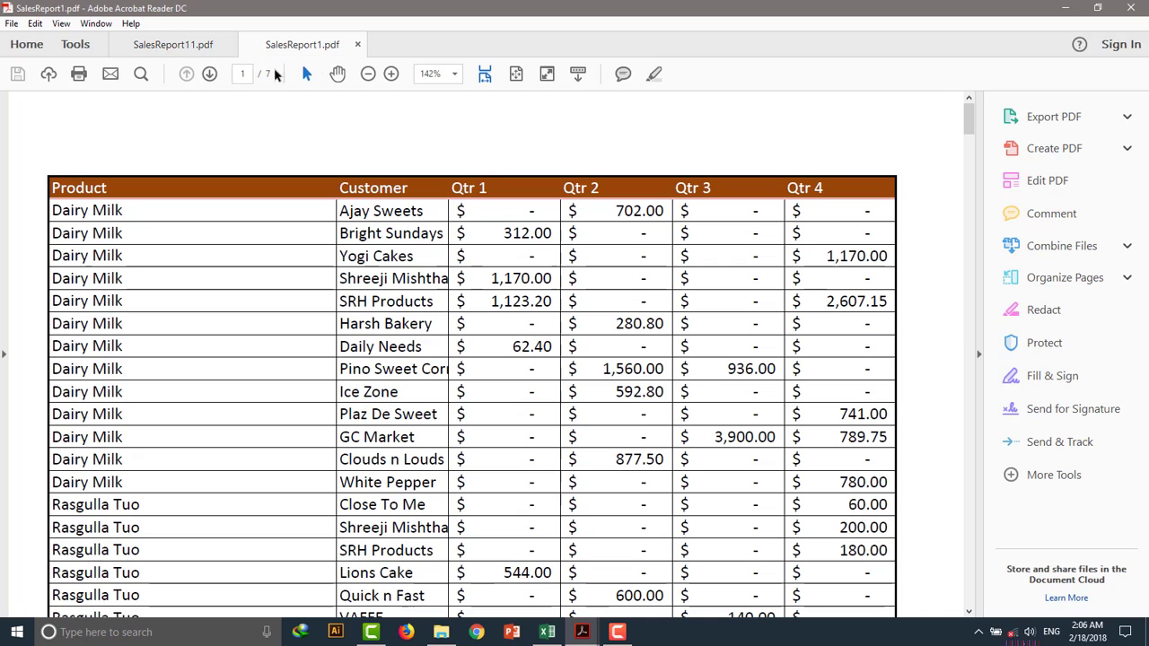
click(182, 42)
click(542, 634)
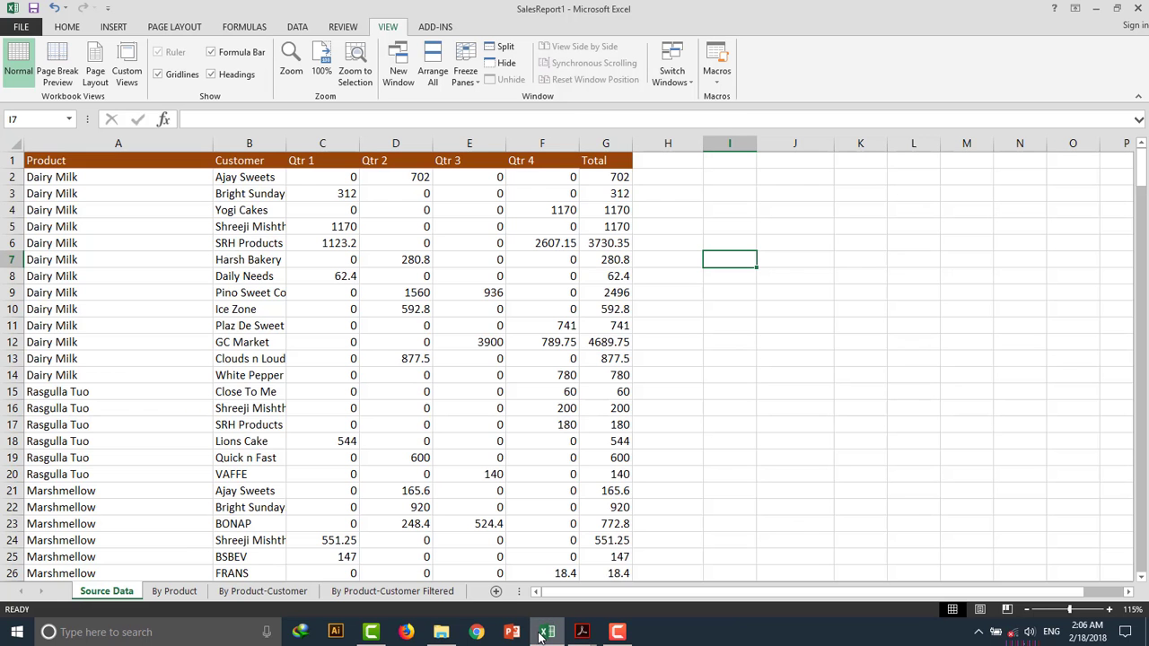